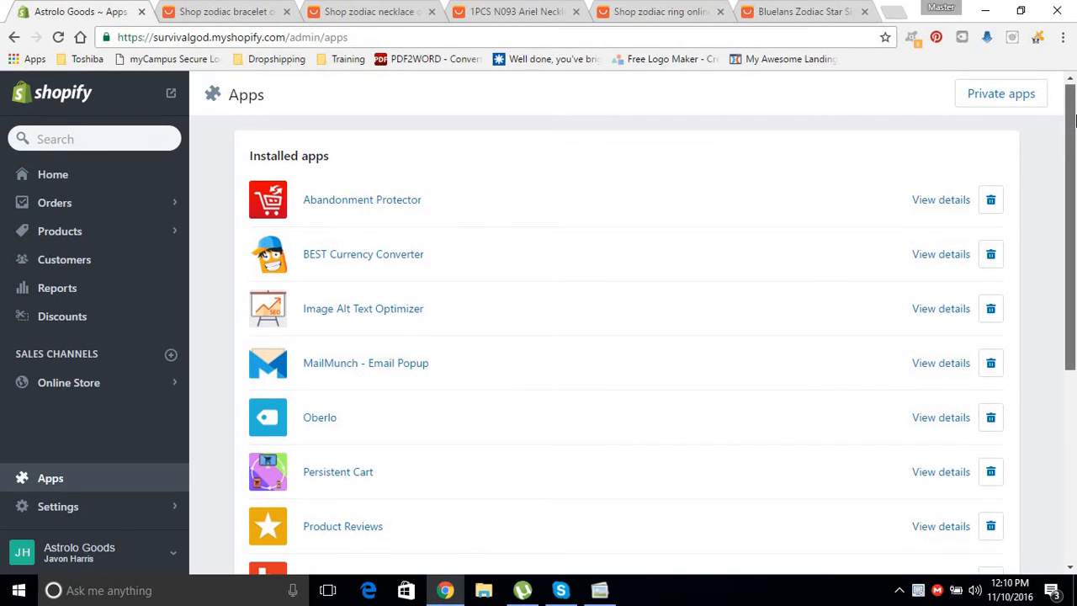
Launch Oberlo from the Installed apps list on Shopify's Apps page.
mouse_move(1073, 159)
left_mouse_down()
mouse_move(1074, 202)
mouse_move(1074, 170)
left_mouse_up()
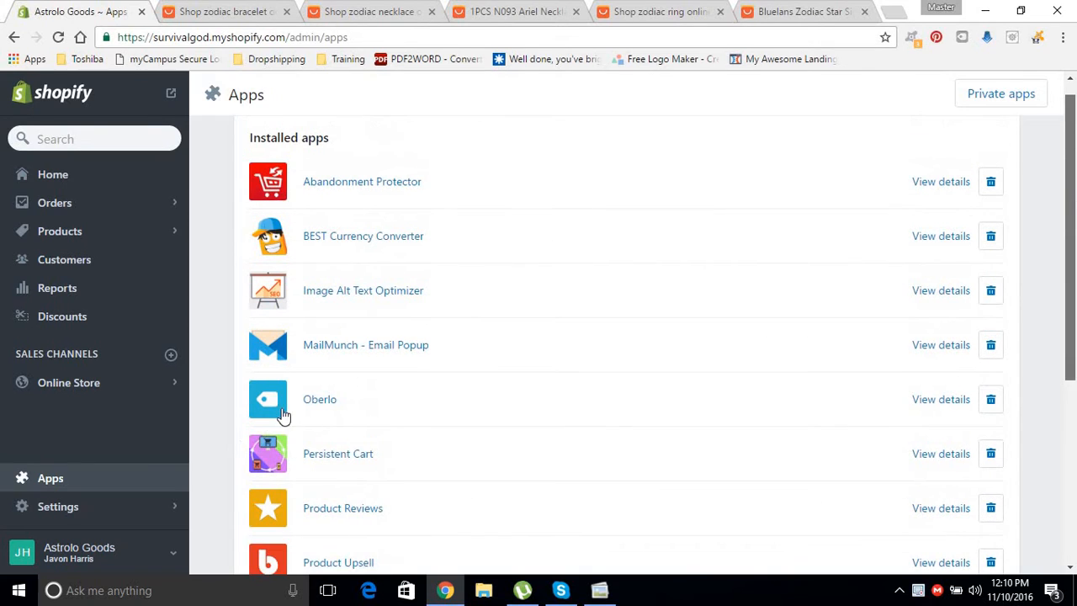
left_click(325, 416)
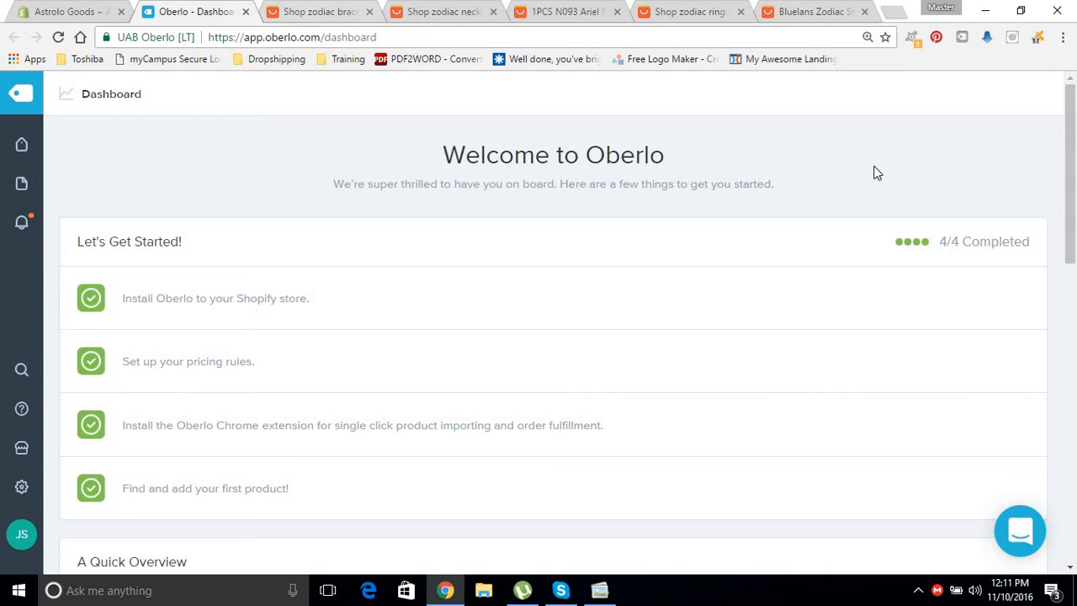
Scroll through the dashboard's Let's Get Started checklist and Quick Overview.
mouse_move(1068, 160)
left_mouse_down()
mouse_move(1064, 300)
mouse_move(1065, 166)
left_mouse_up()
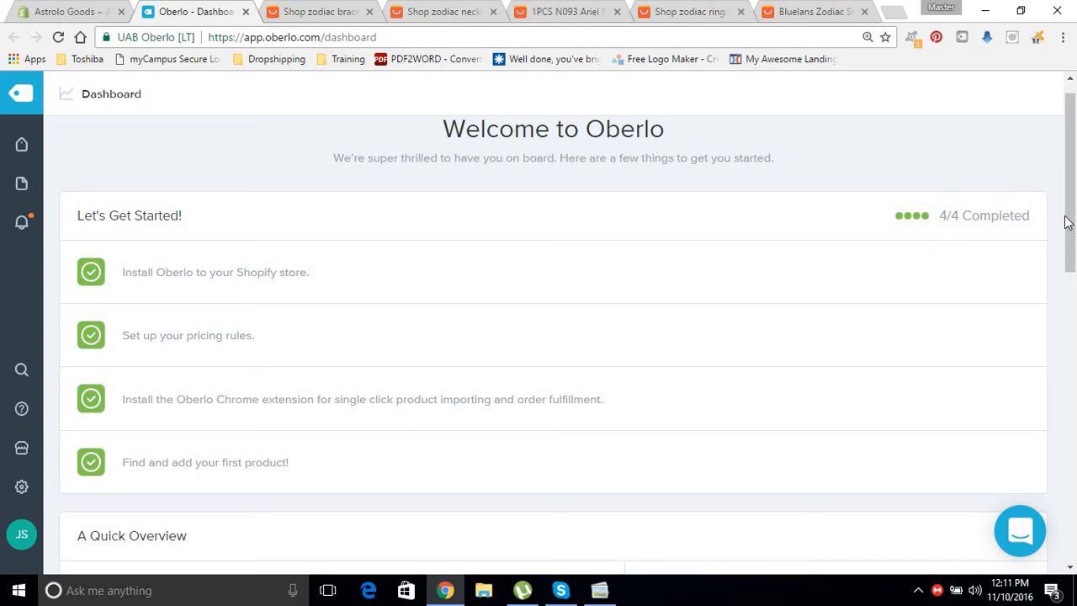
mouse_move(1067, 220)
left_mouse_down()
mouse_move(1064, 408)
mouse_move(1073, 229)
left_mouse_up()
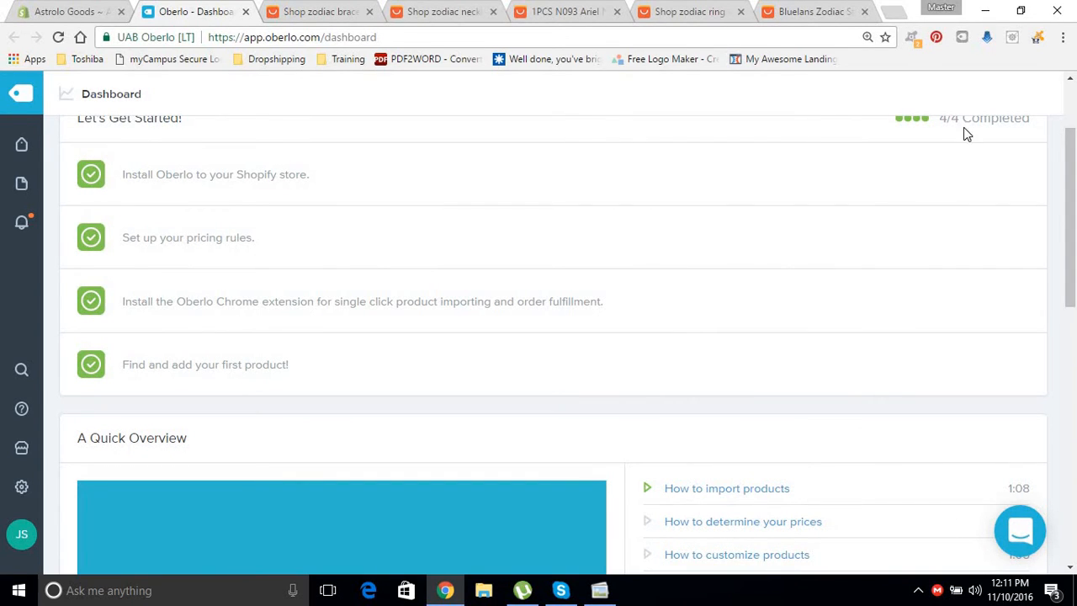
scroll(1074, 137, "up", 2)
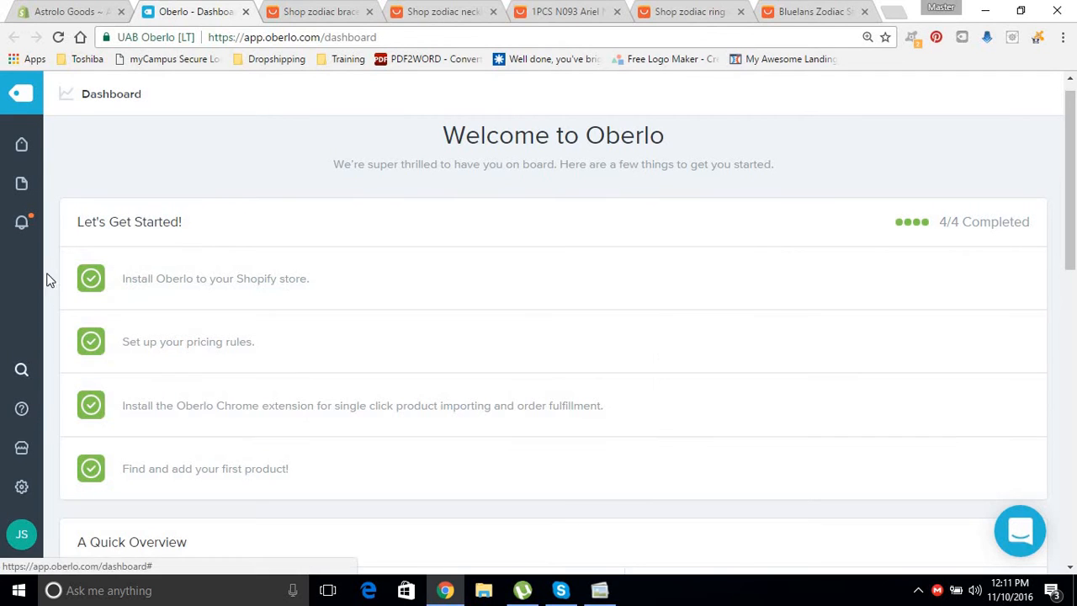
Set the Global Pricing Rules multipliers to 4 for product price and 7 for compared-at price.
left_click(21, 491)
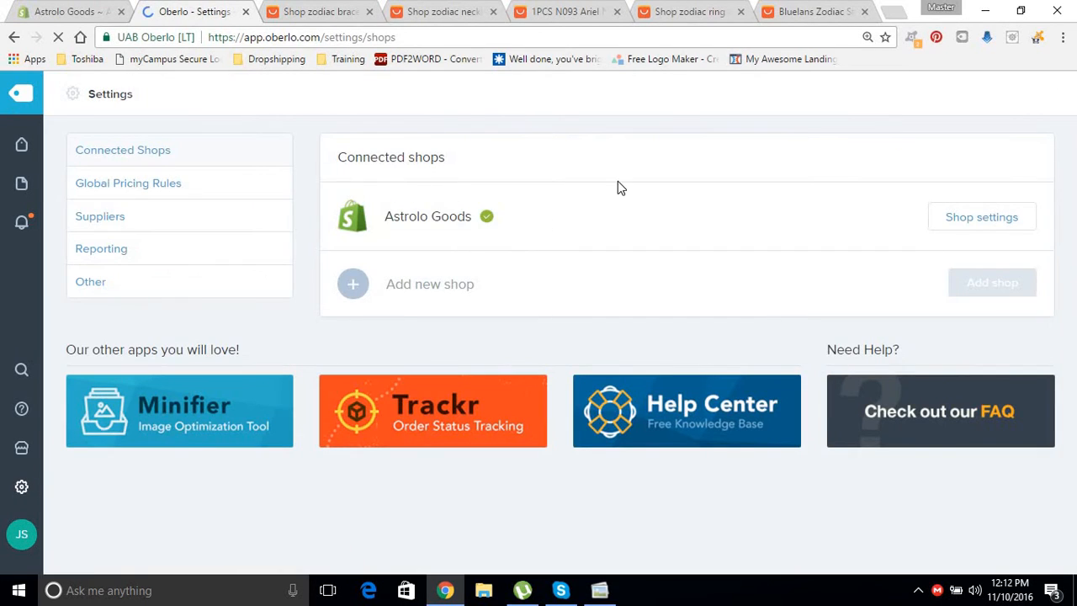
left_click(135, 186)
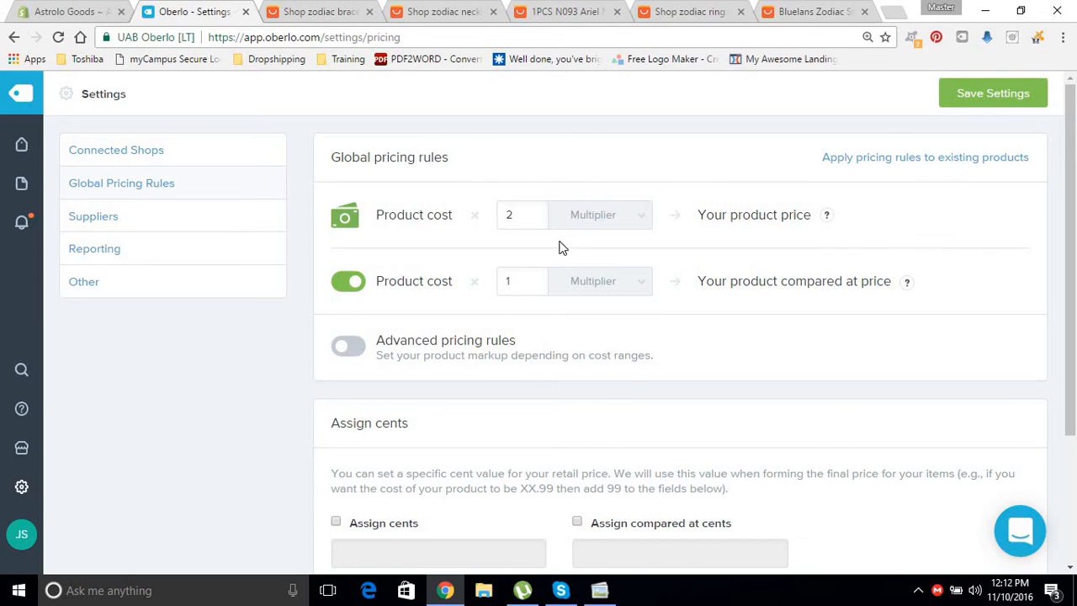
left_click_drag(533, 216, 486, 230)
type("4")
left_click(536, 162)
double_click(533, 284)
type("7")
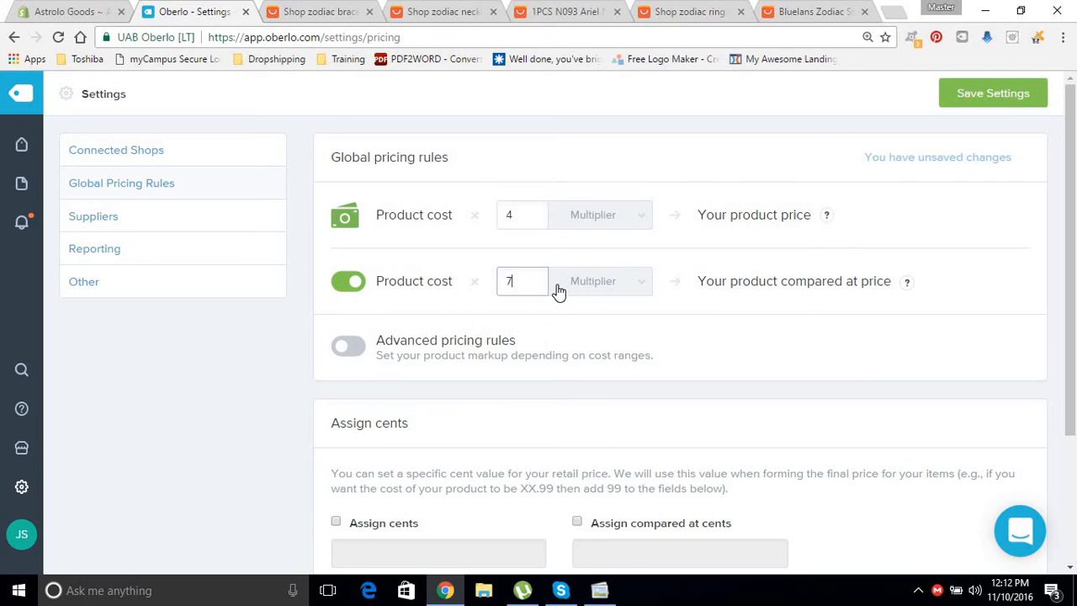
left_click(962, 278)
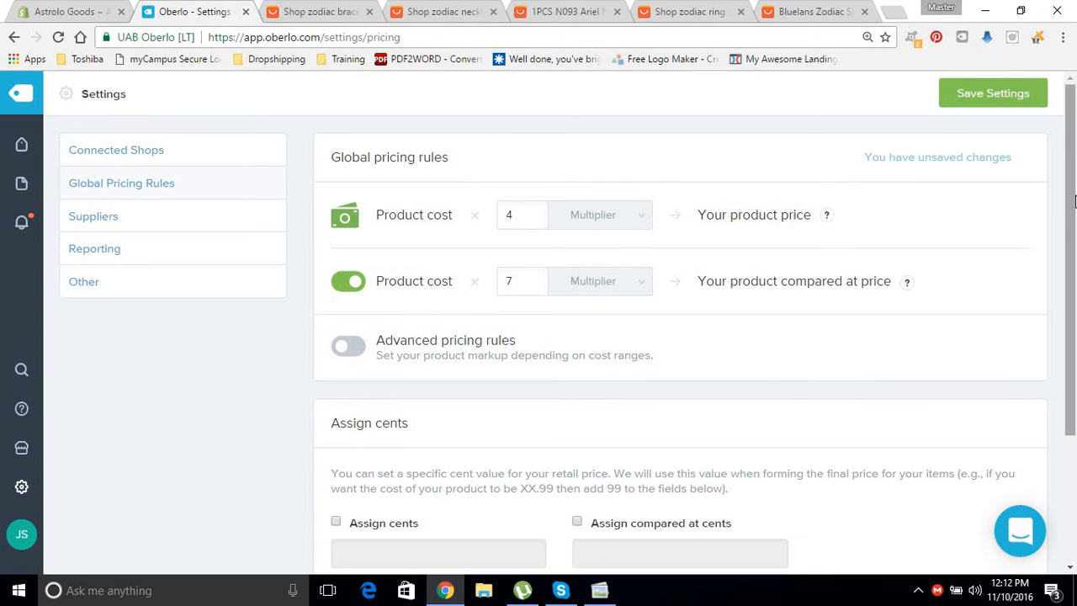
left_click_drag(1073, 200, 1074, 278)
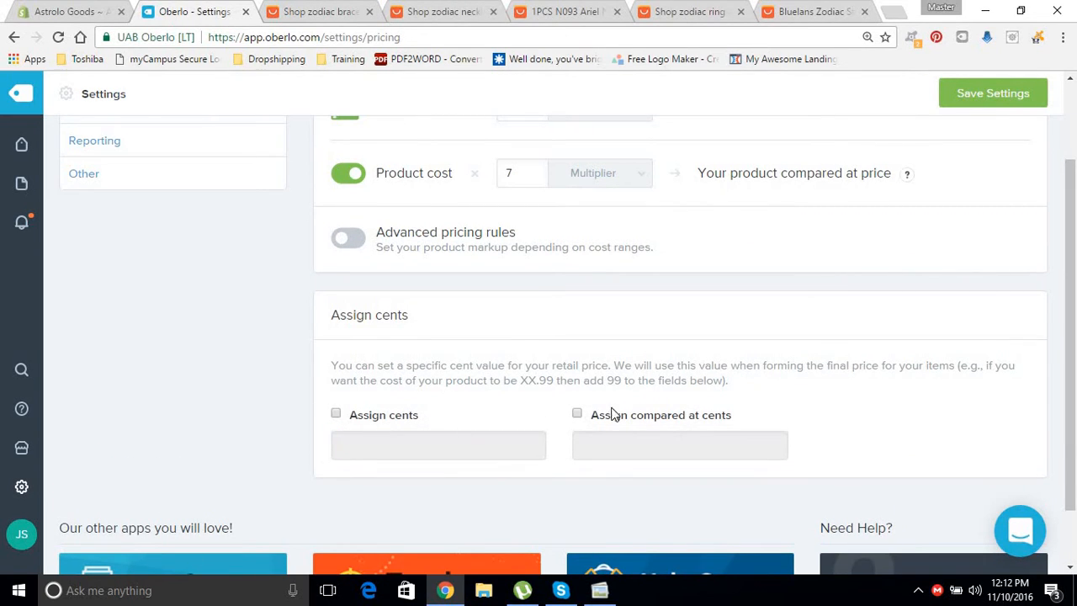
left_click_drag(1071, 313, 1061, 253)
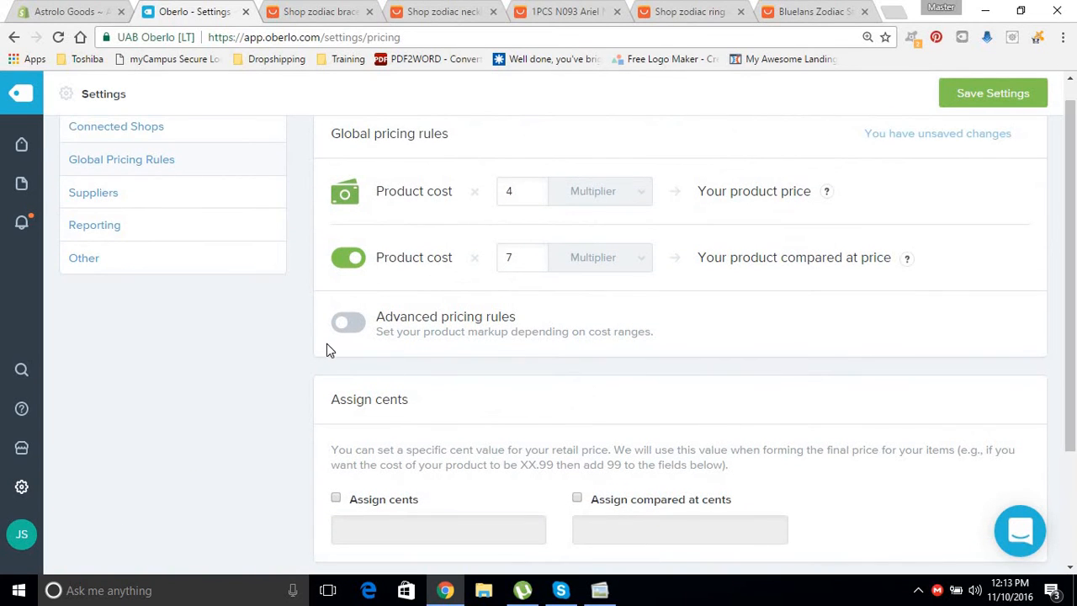
Inspect the advanced cost-range pricing, switch it back off, and save the 4×/7× pricing rules.
left_click(349, 322)
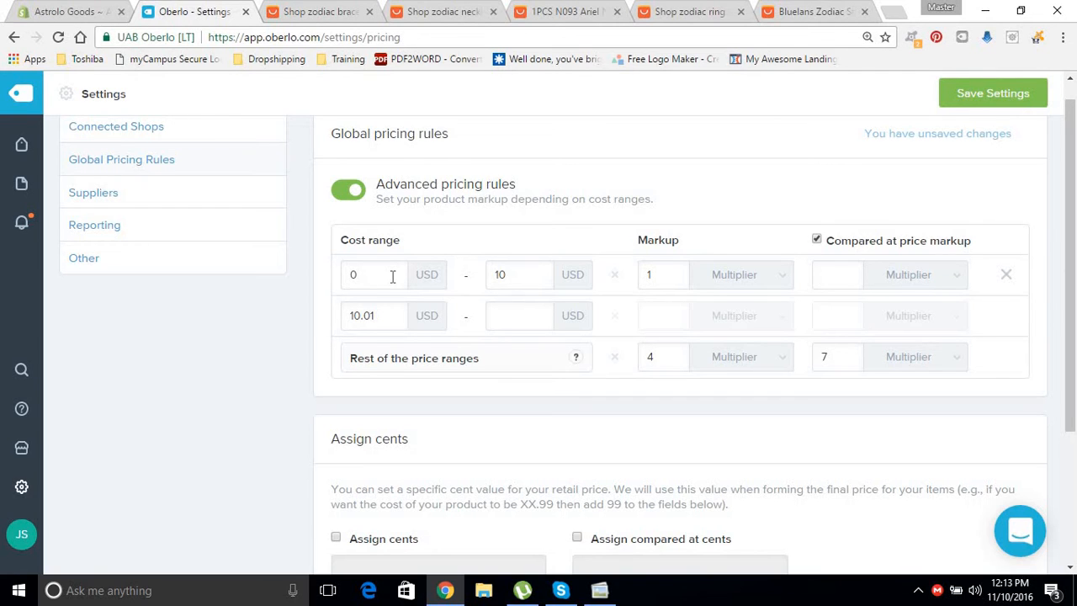
left_click_drag(665, 285, 604, 289)
left_click(345, 200)
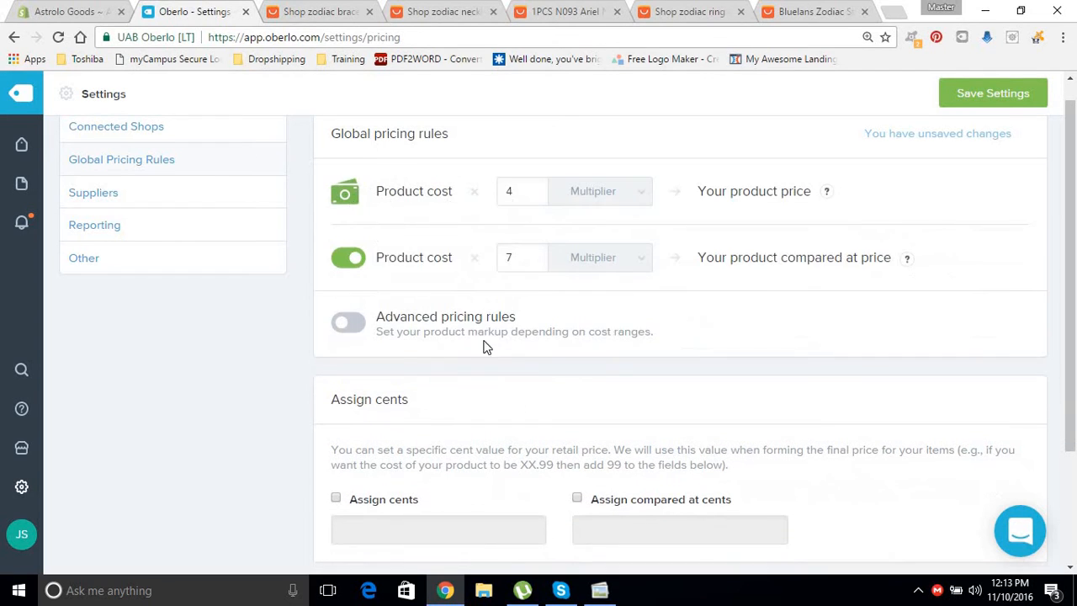
left_click(973, 108)
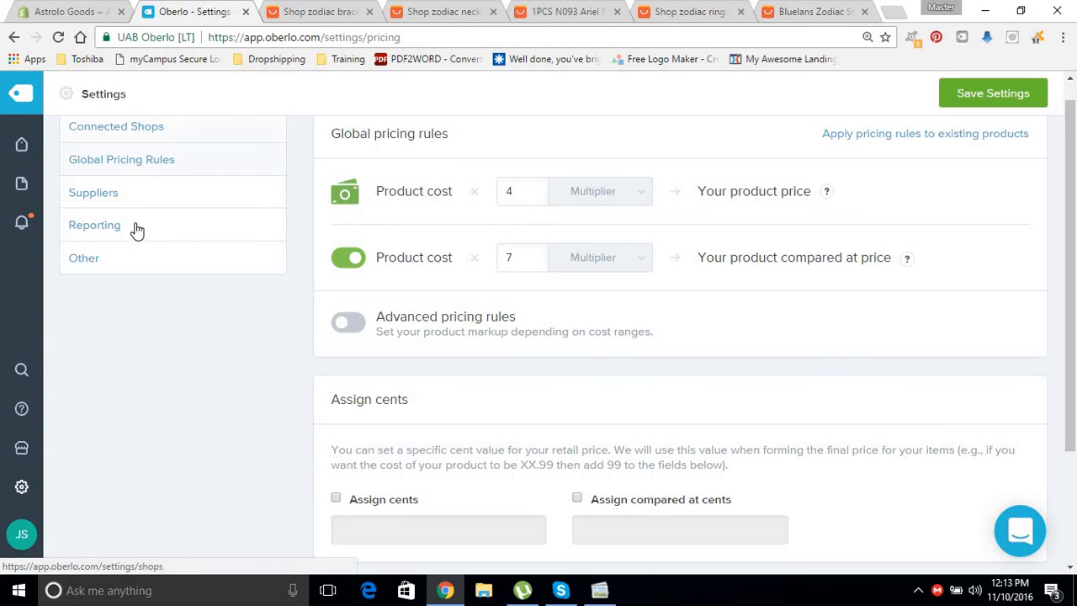
left_click(119, 193)
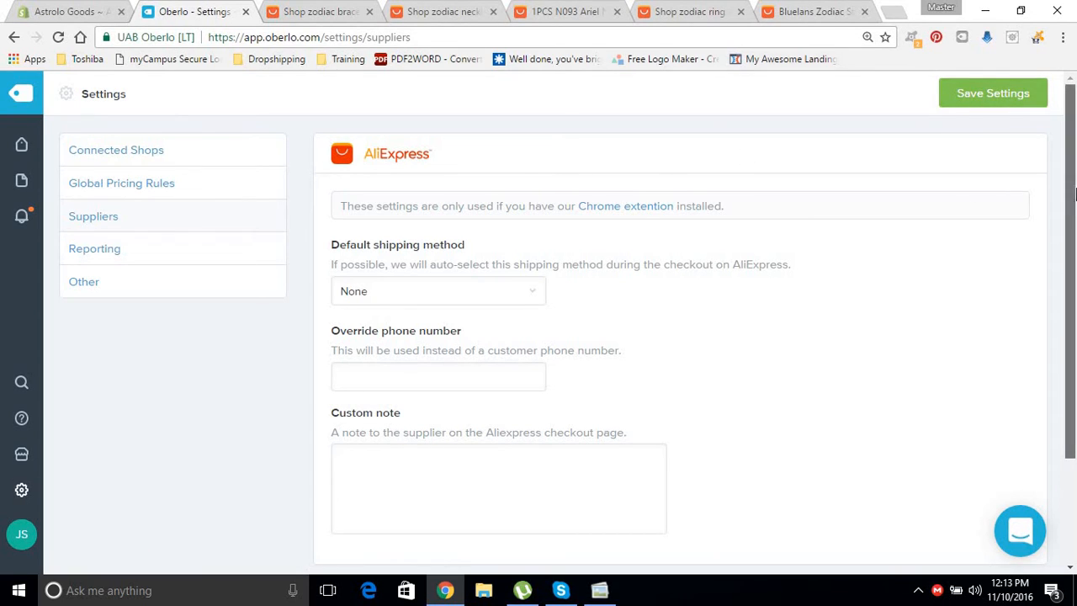
Choose ePacket as the default AliExpress shipping method in the Suppliers settings.
scroll(1075, 173, "down", 2)
scroll(1075, 172, "up", 1)
scroll(1075, 170, "up", 1)
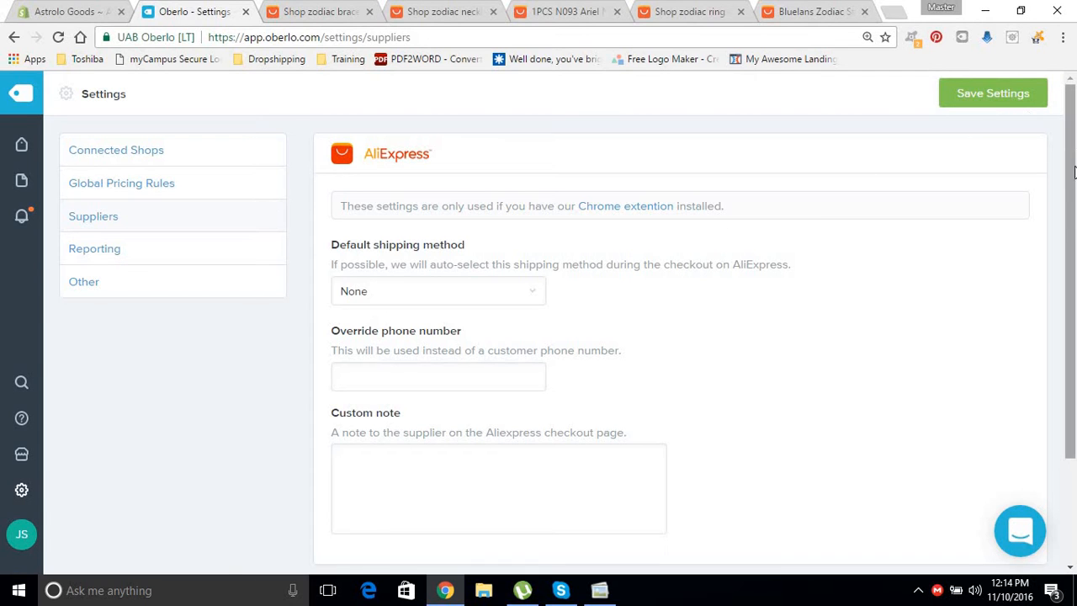
left_click_drag(1074, 168, 677, 246)
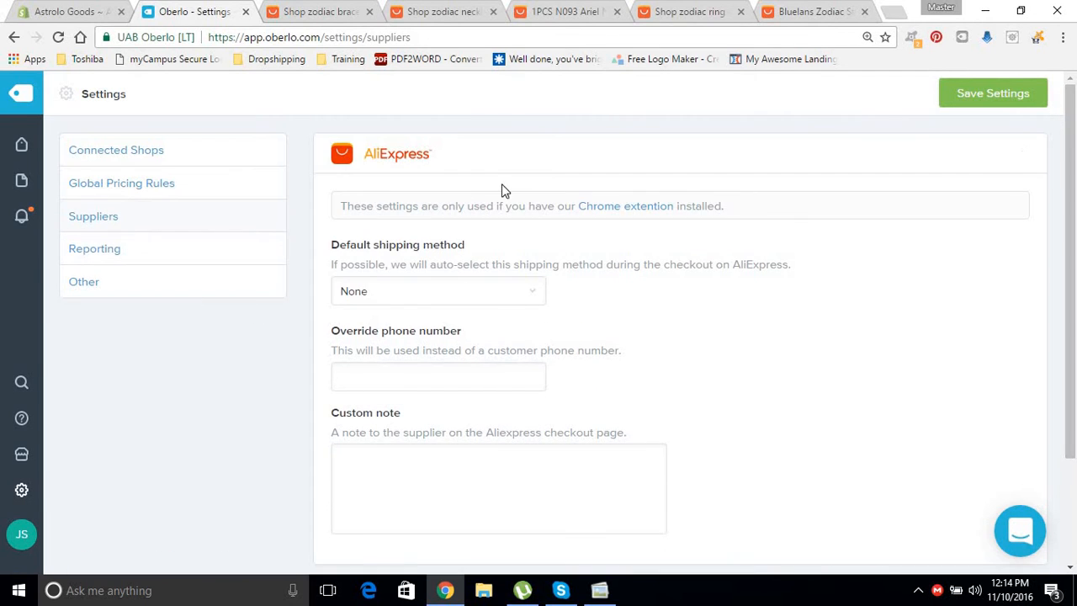
left_click(507, 303)
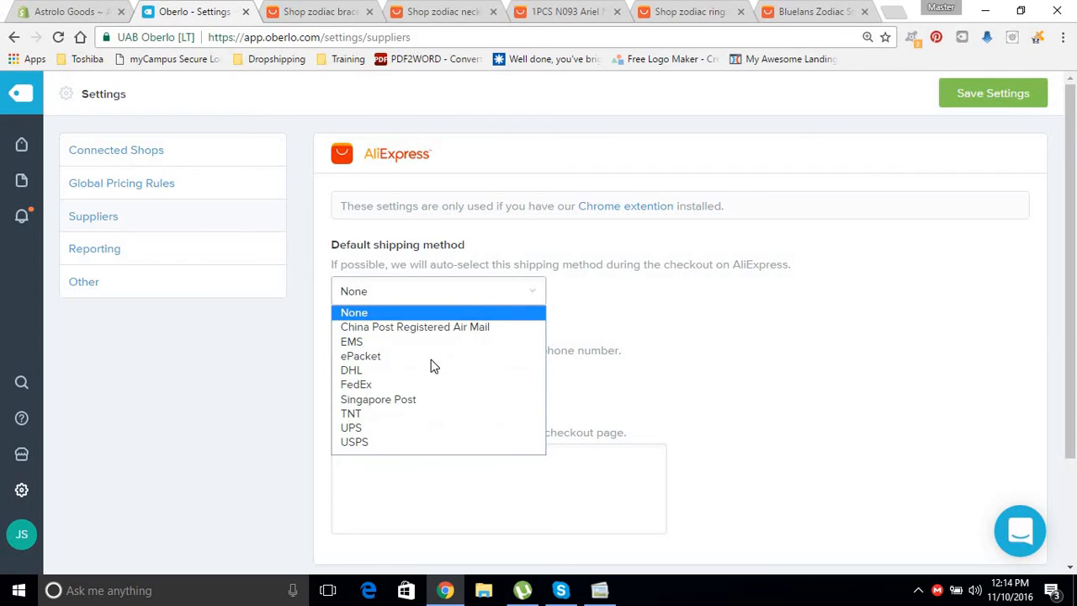
left_click(375, 364)
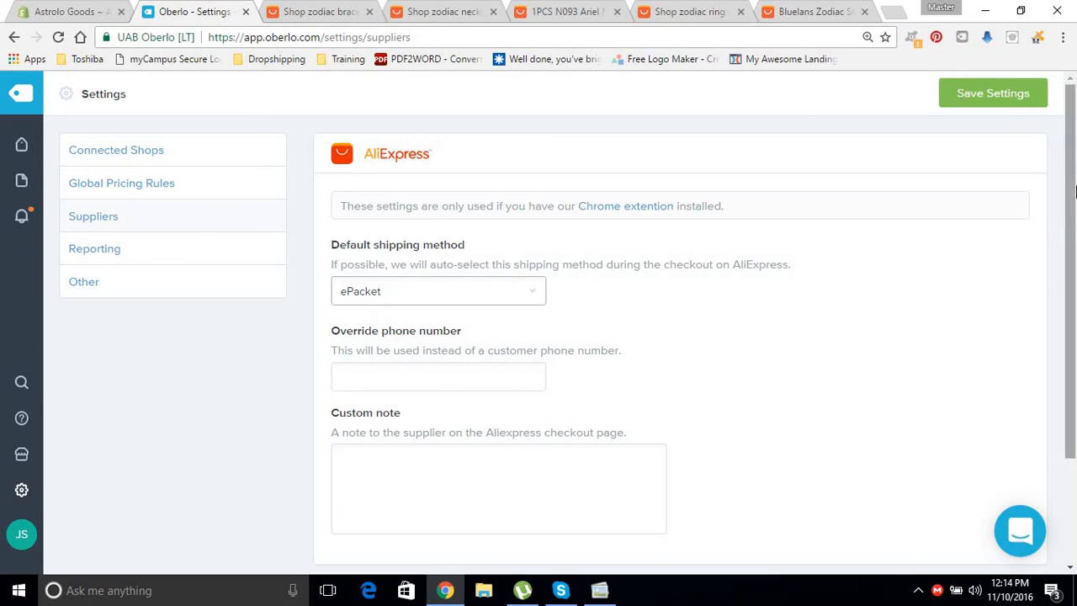
left_click_drag(1076, 192, 1075, 295)
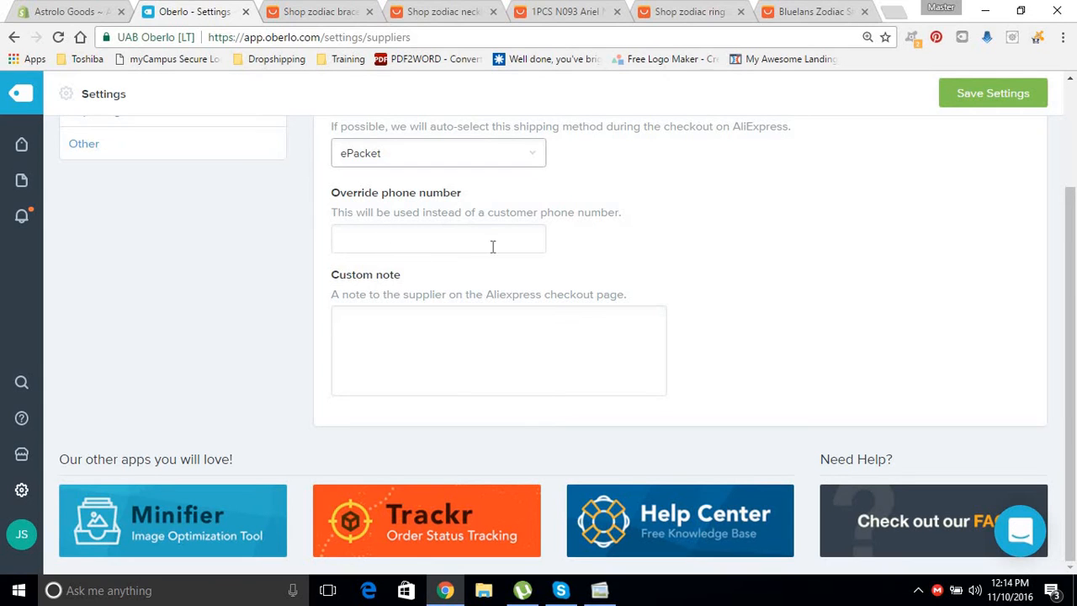
Enter the no-invoice custom supplier note ending in ':)' and save the Suppliers settings.
left_click(534, 338)
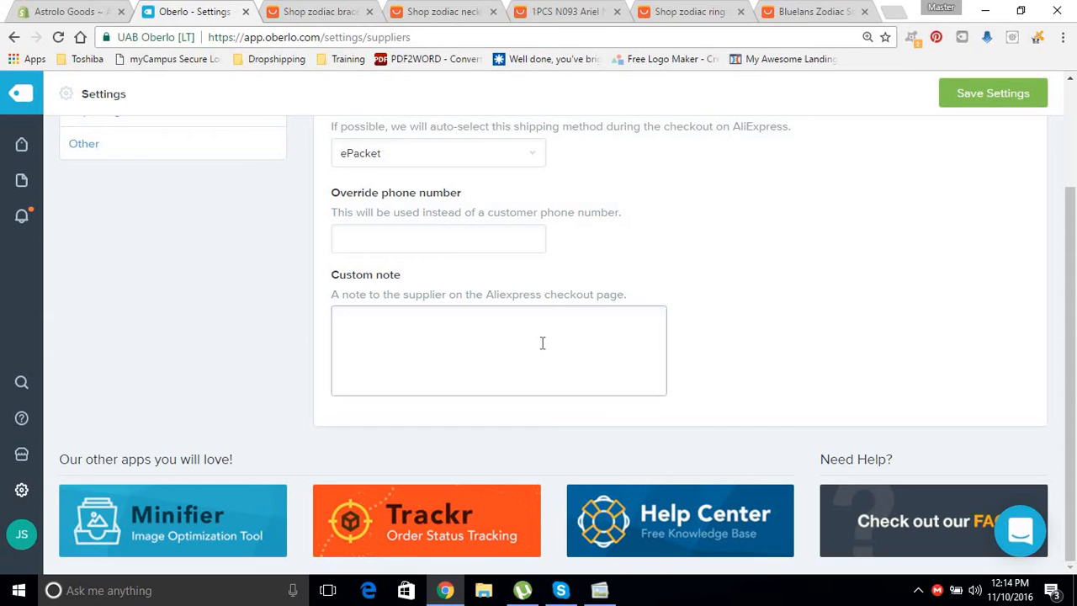
type("This is a dropshipped ")
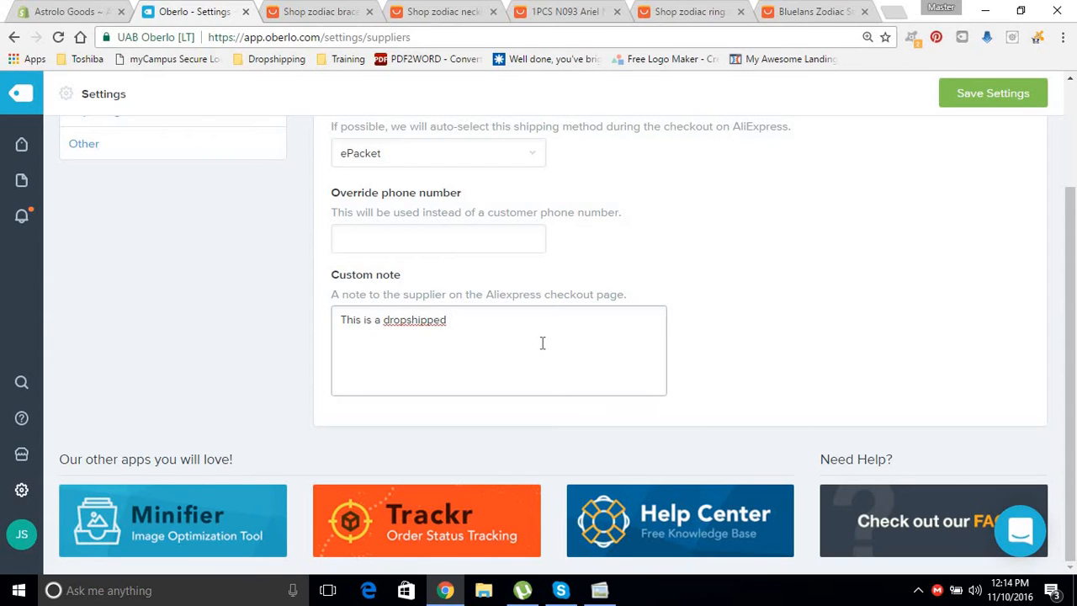
type("order please do not send an in")
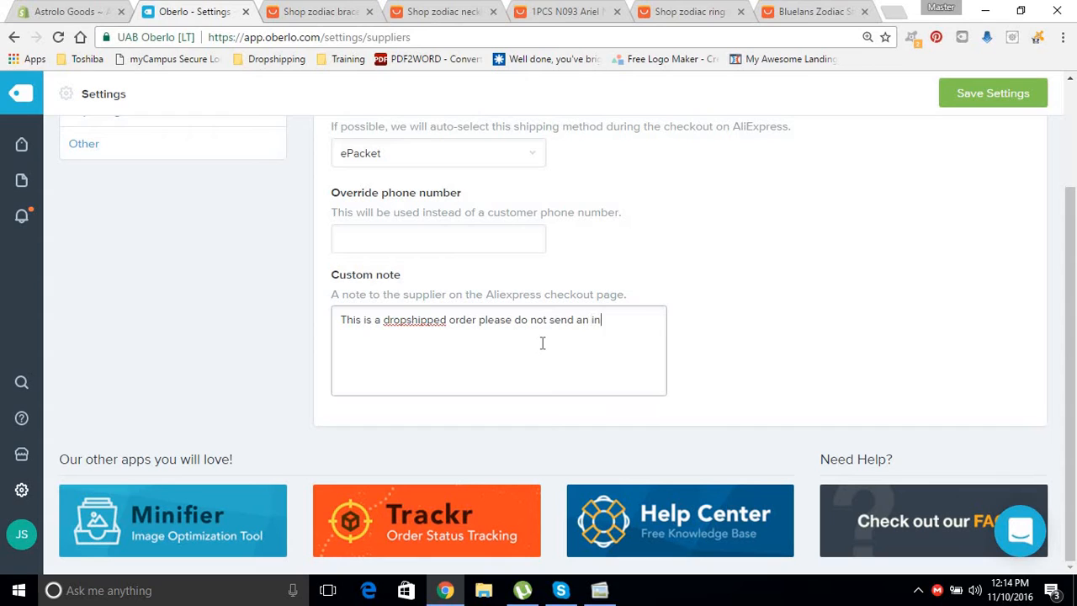
type("voice")
left_click(428, 321)
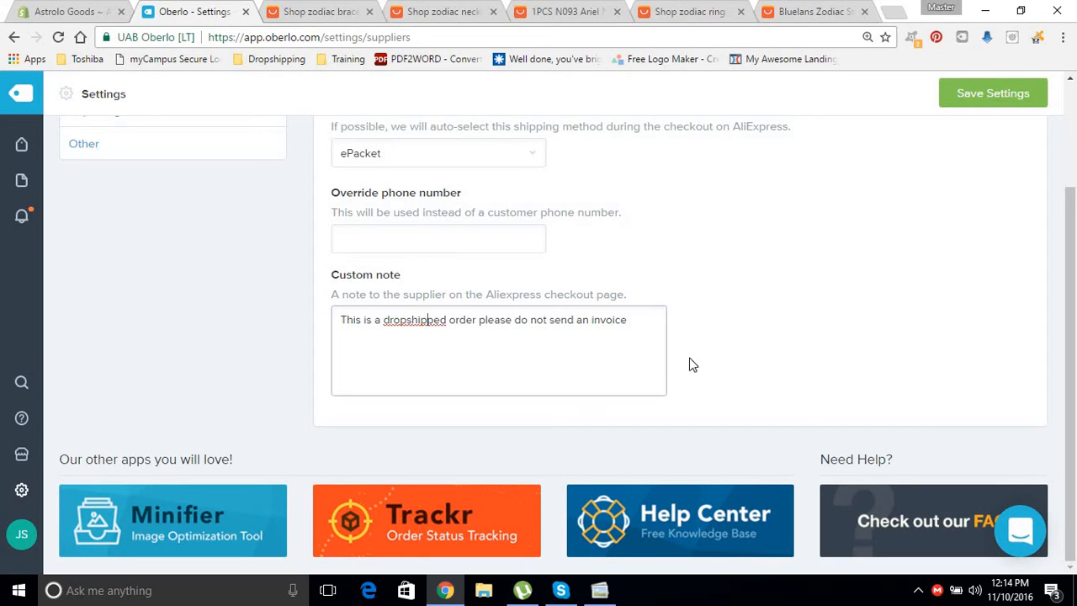
left_click(641, 319)
type(":)")
left_click(929, 325)
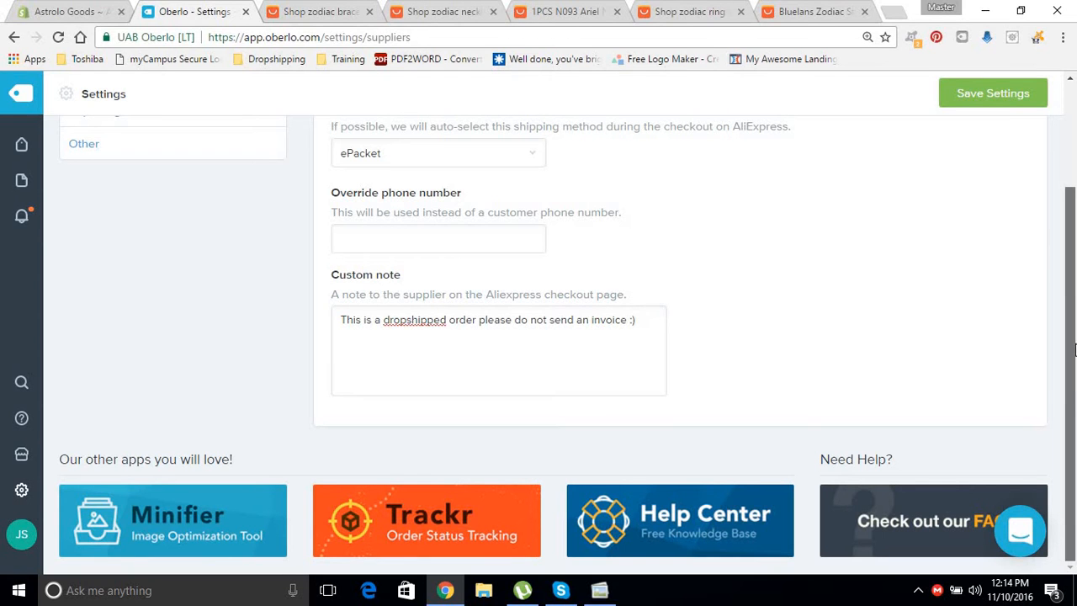
left_click_drag(1074, 350, 993, 91)
left_click(995, 94)
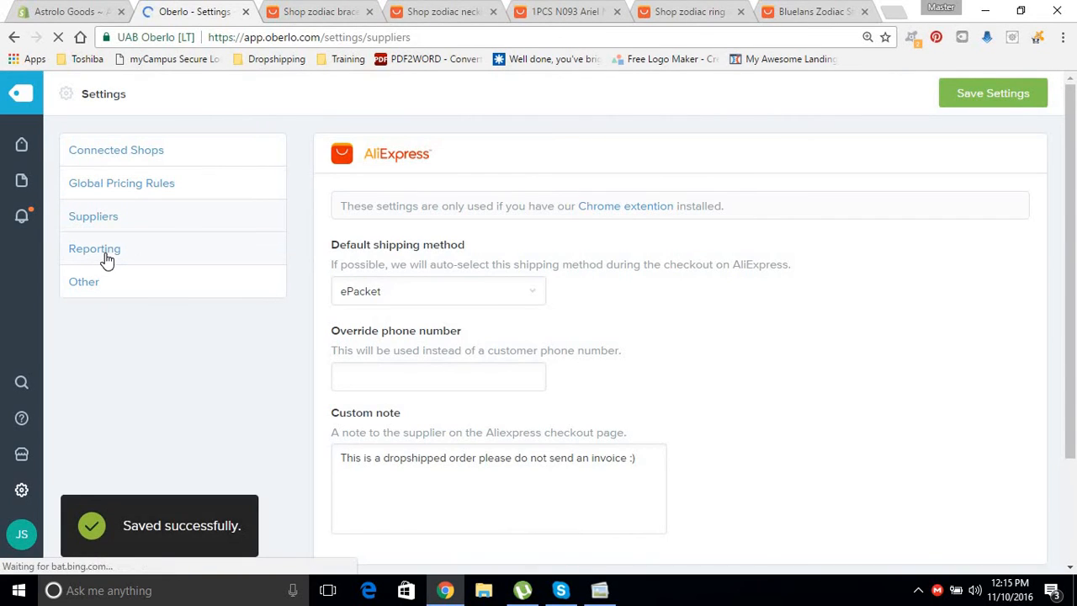
Include shipping costs, taxes and discounts in reports, choose weekly email reports, and save.
left_click(100, 252)
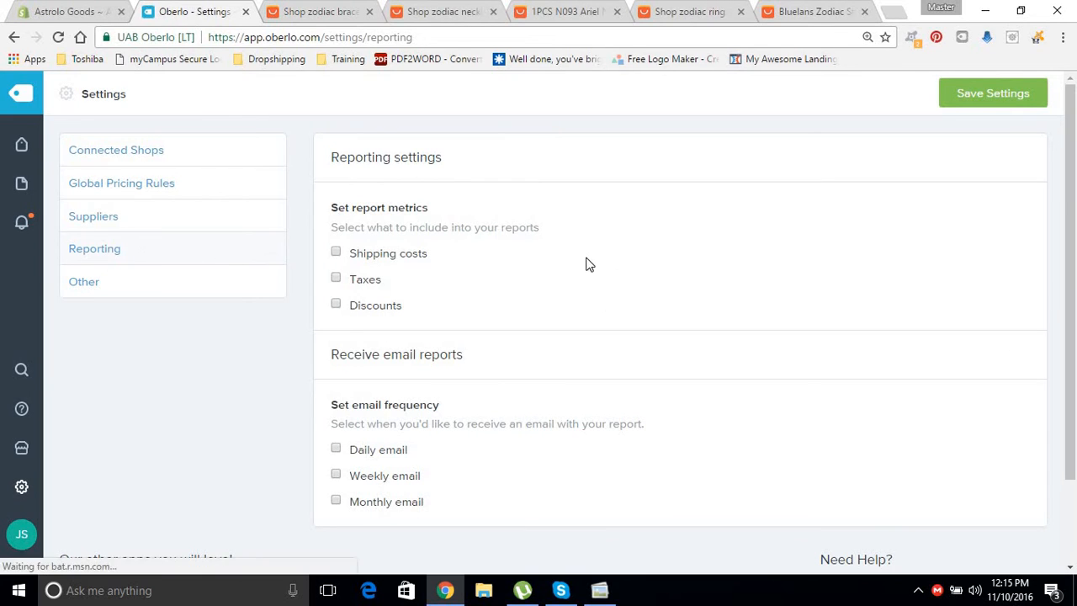
left_click(336, 253)
left_click(337, 279)
left_click(338, 305)
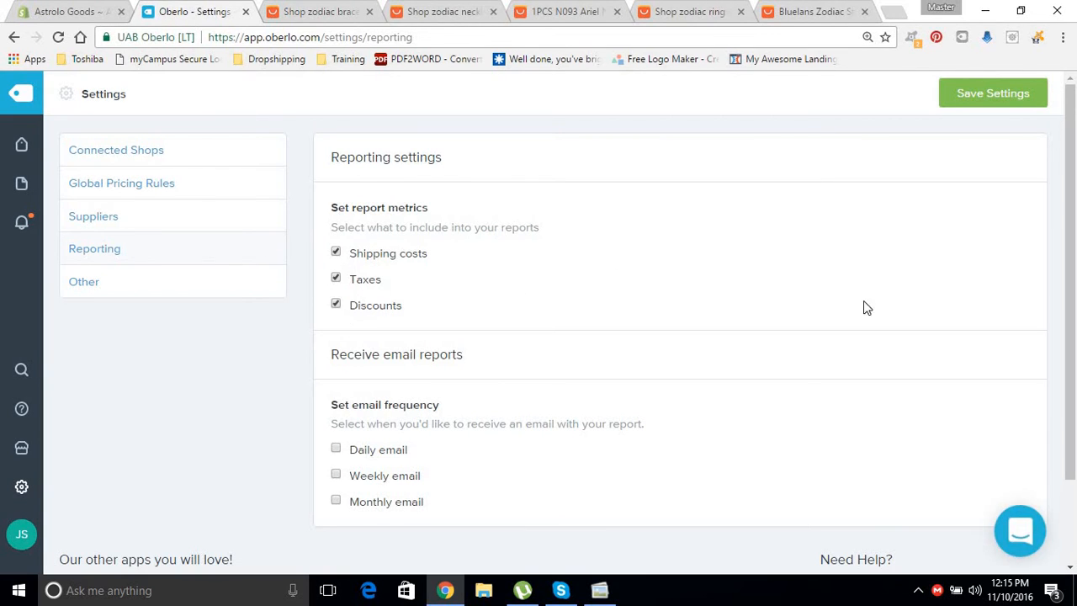
scroll(850, 328, "down", 3)
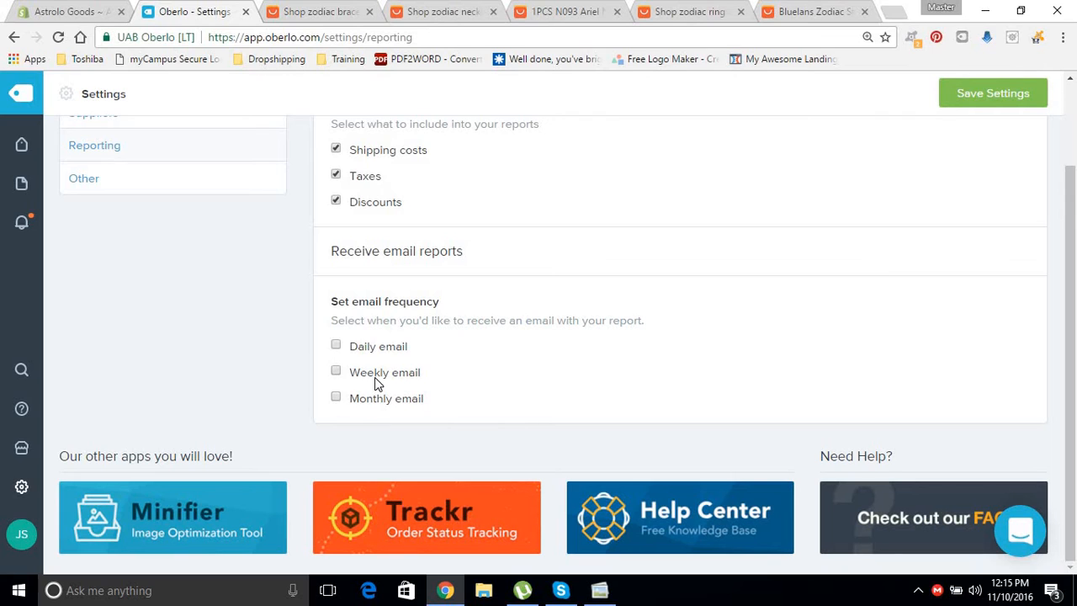
left_click(375, 377)
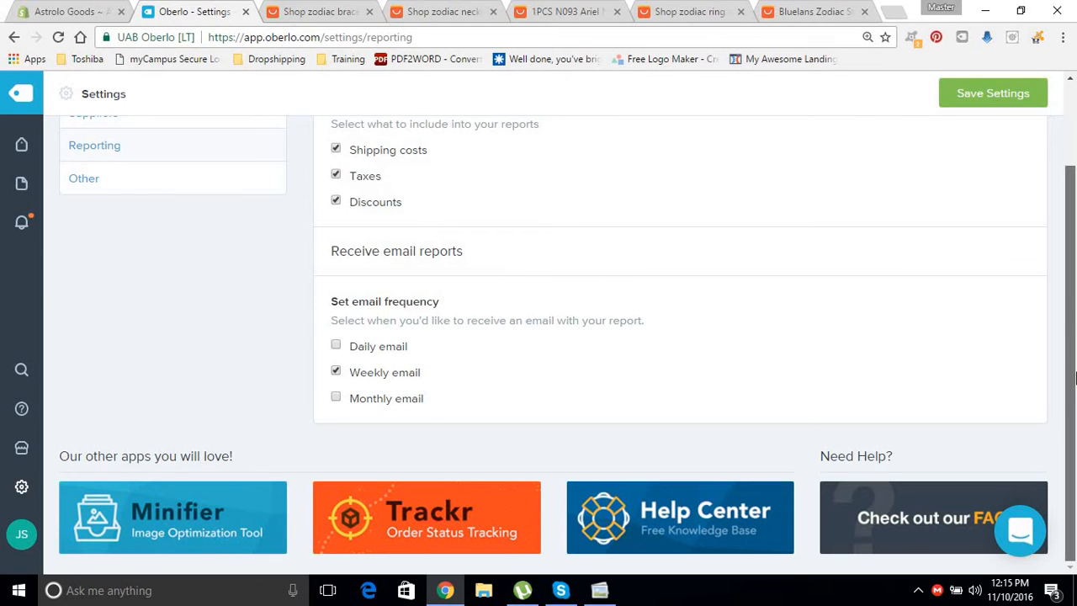
left_click_drag(1074, 257, 1047, 160)
left_click(974, 99)
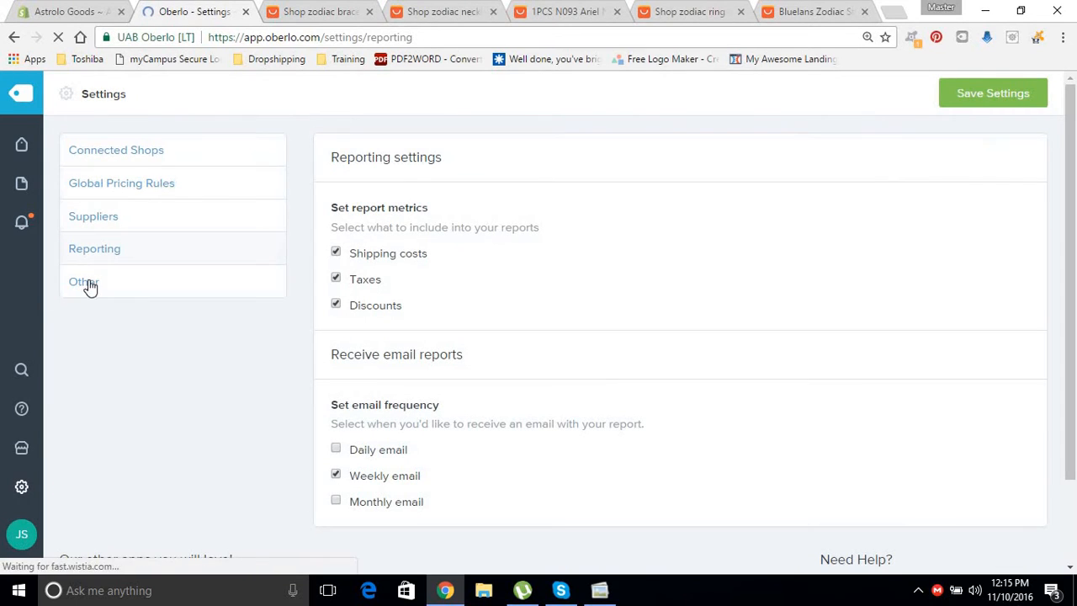
Replace the reply-to email in Other settings with the store's support address and save.
left_click(95, 290)
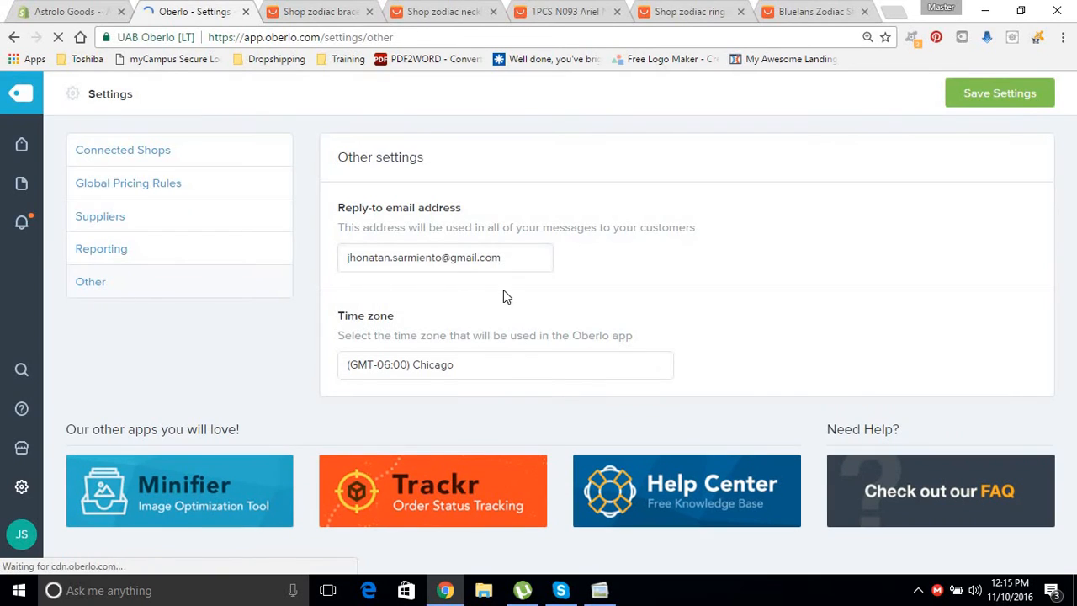
left_click_drag(513, 265, 161, 239)
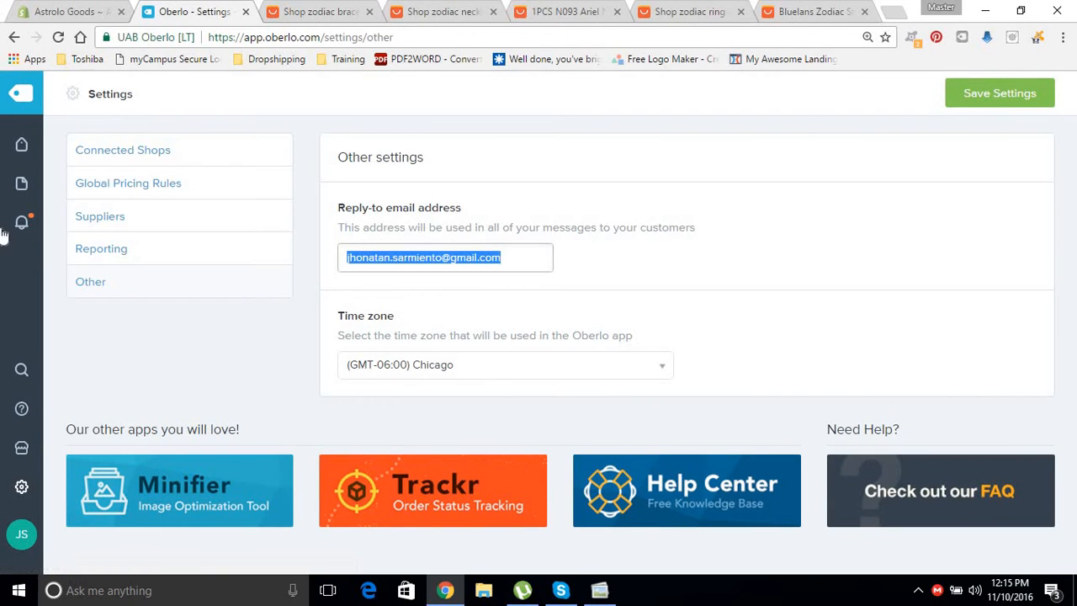
key("BackSpace")
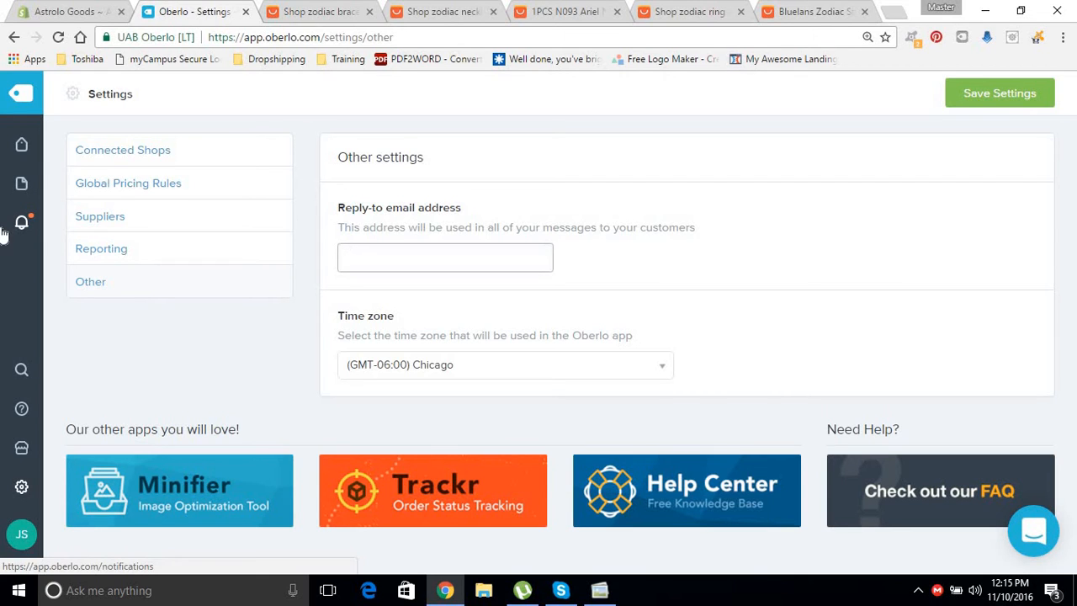
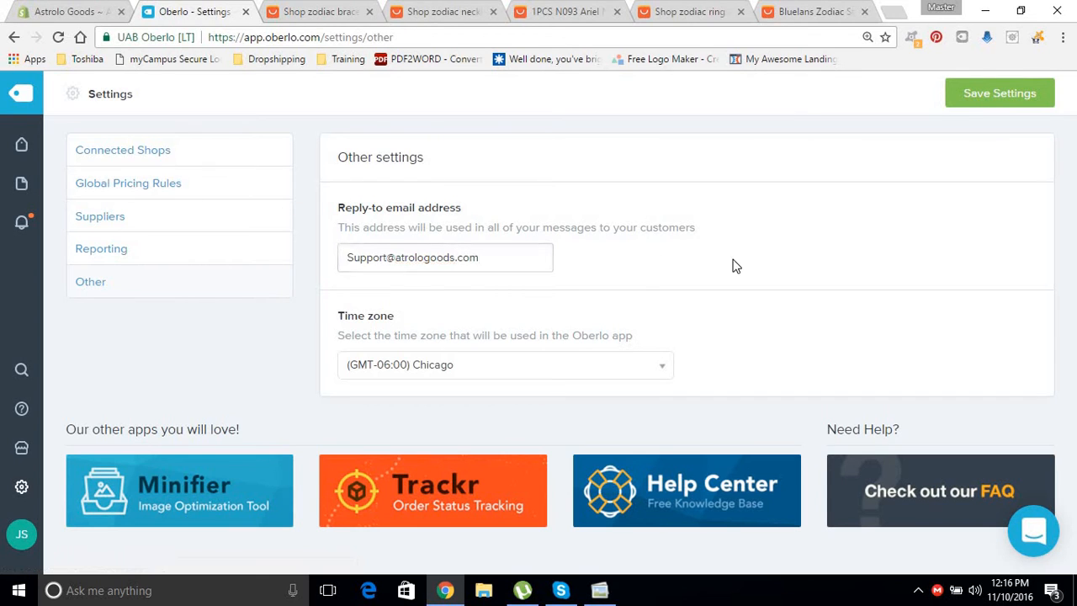
left_click(994, 92)
left_click(1028, 101)
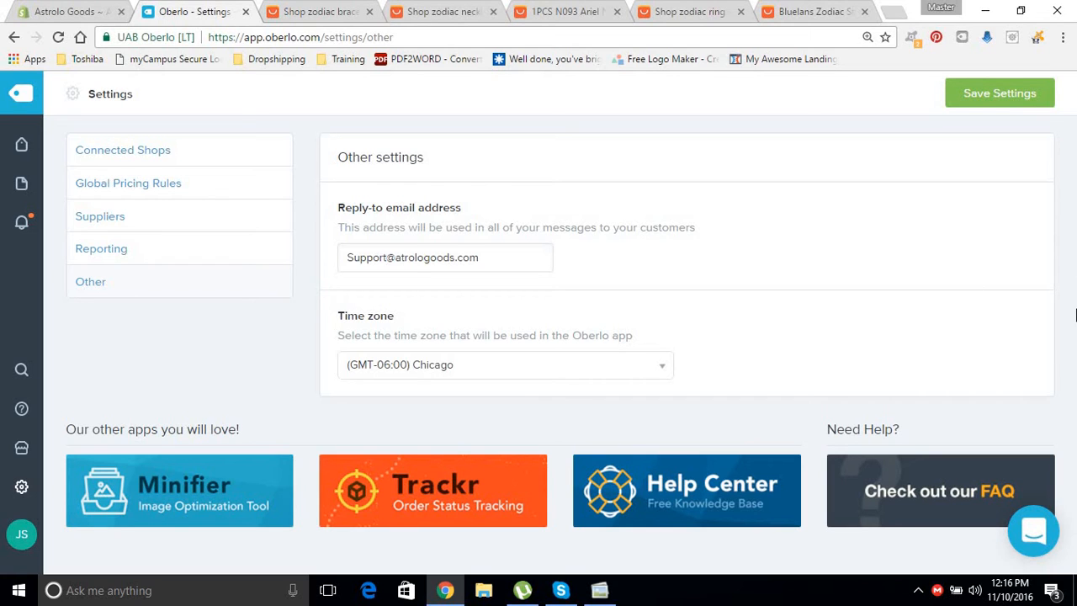
Show the Connected Shops list containing Astrolo Goods.
left_click(132, 157)
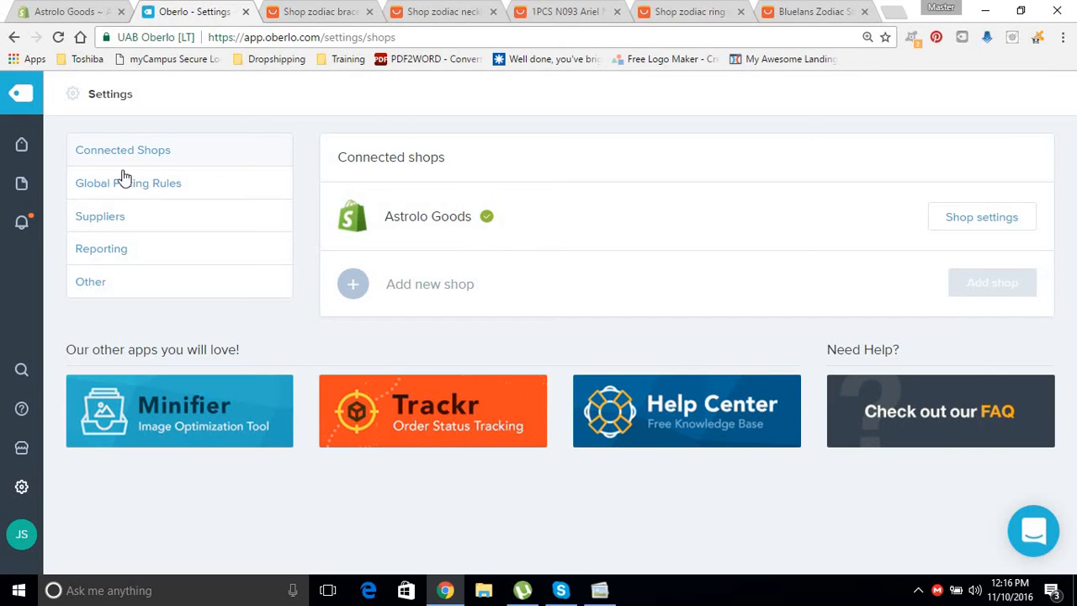
Open the Astrolo Goods shop settings and keep the product weight unit at lb.
left_click(992, 227)
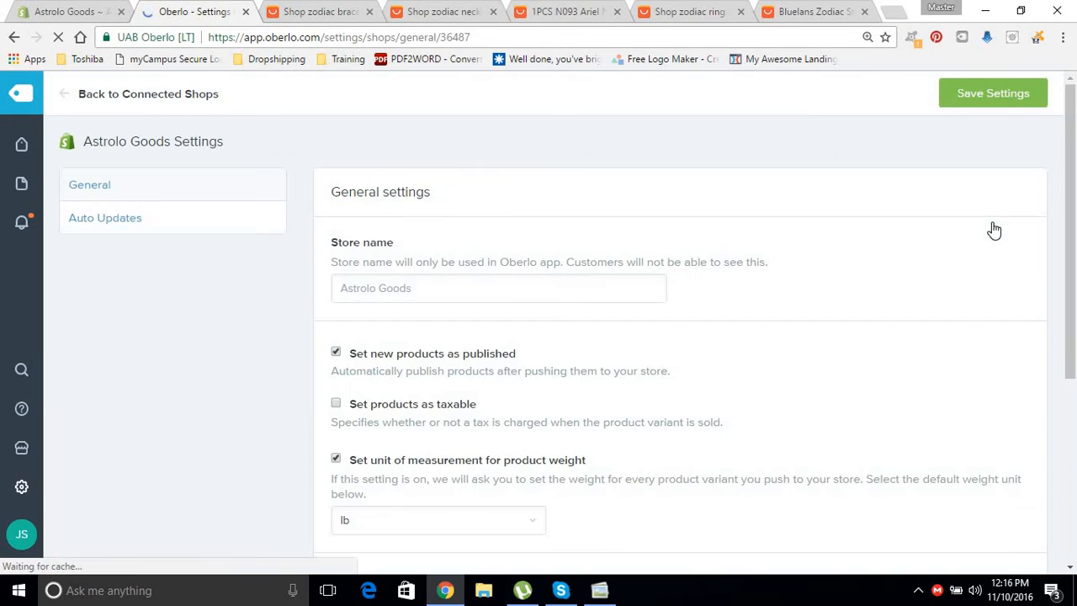
left_click(445, 294)
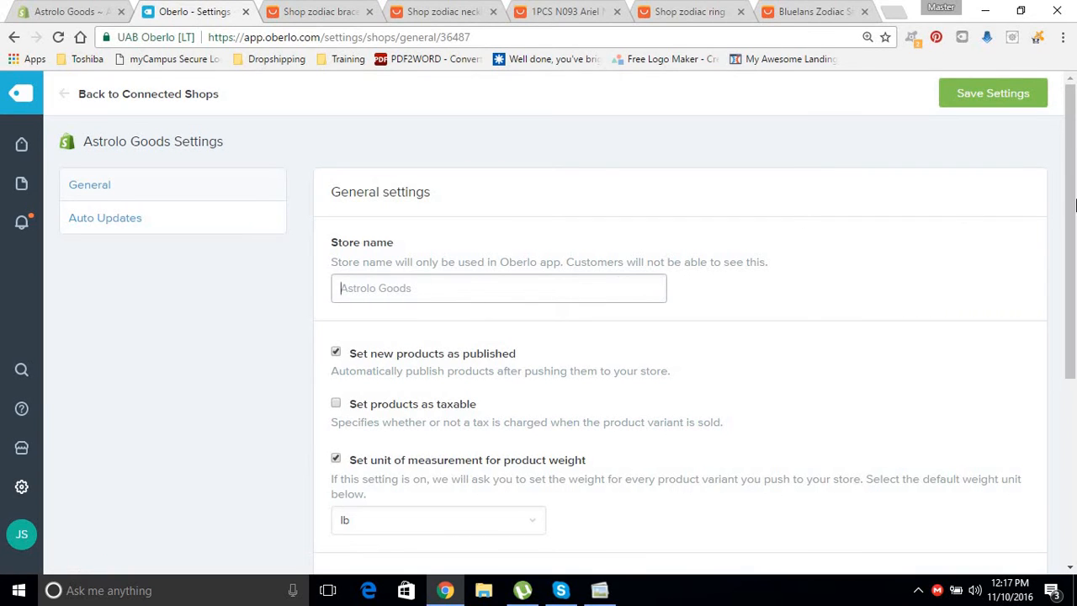
scroll(589, 143, "down", 1)
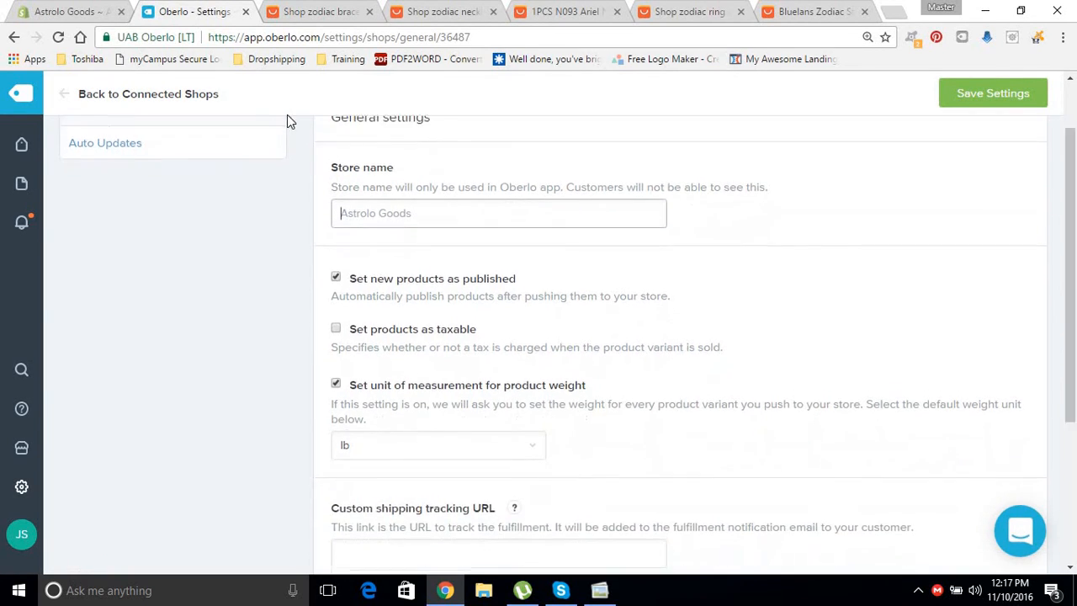
mouse_move(1074, 234)
left_mouse_down()
mouse_move(1076, 263)
mouse_move(1074, 251)
left_mouse_up()
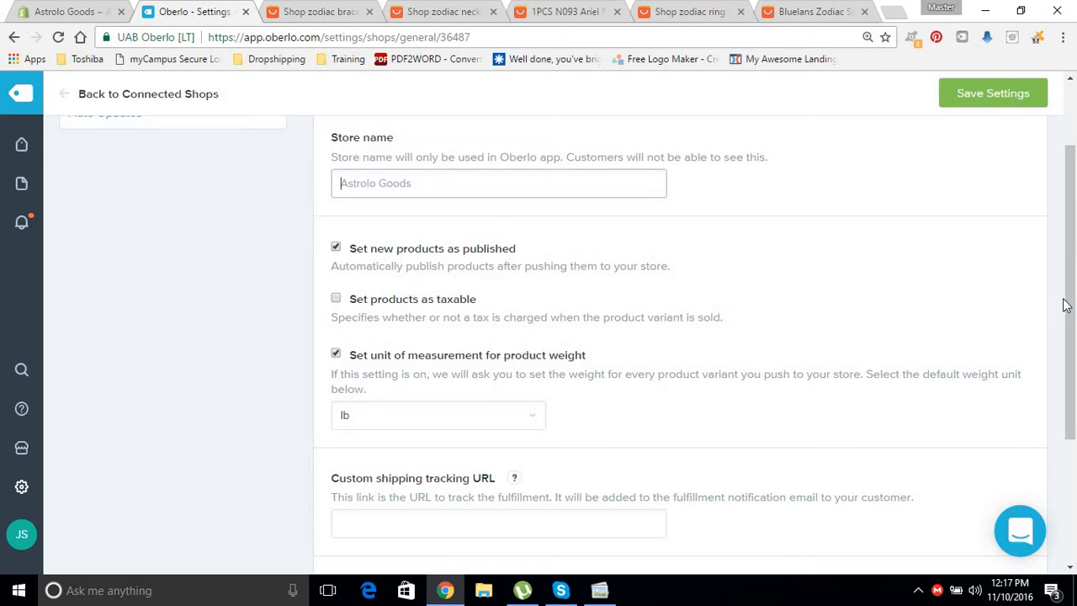
left_click_drag(1073, 287, 1064, 400)
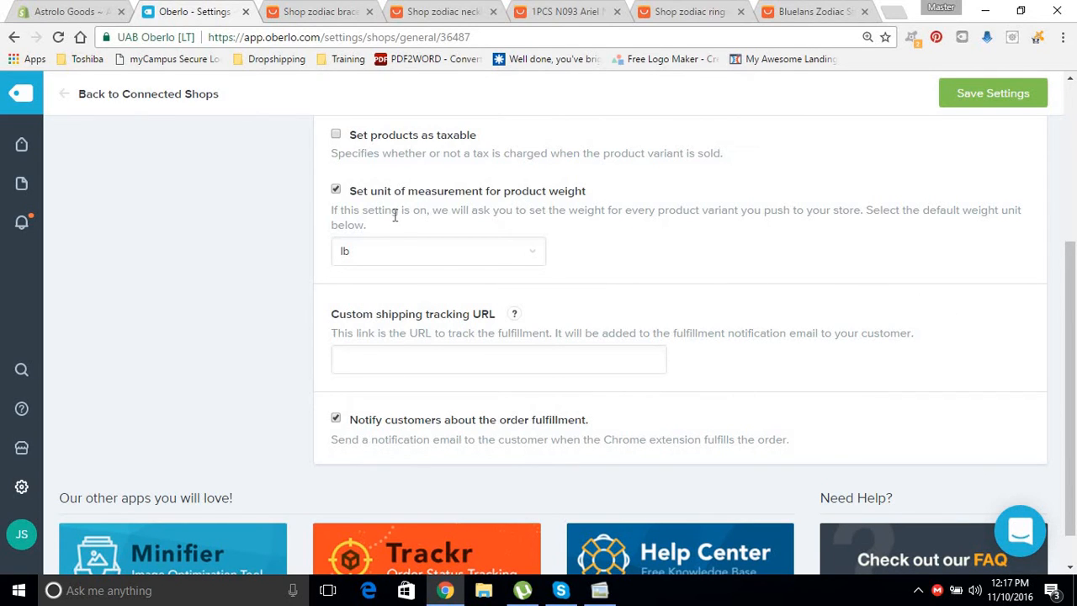
left_click(413, 252)
left_click(454, 253)
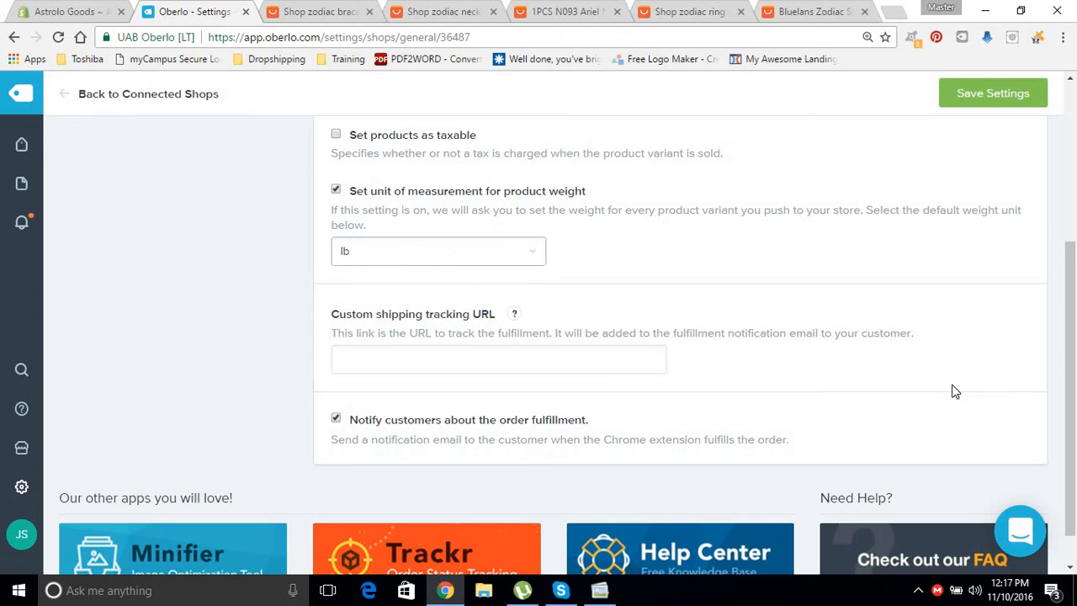
Begin a custom shipping tracking URL, then erase the partial 'http' entry.
left_click_drag(1073, 271, 1076, 302)
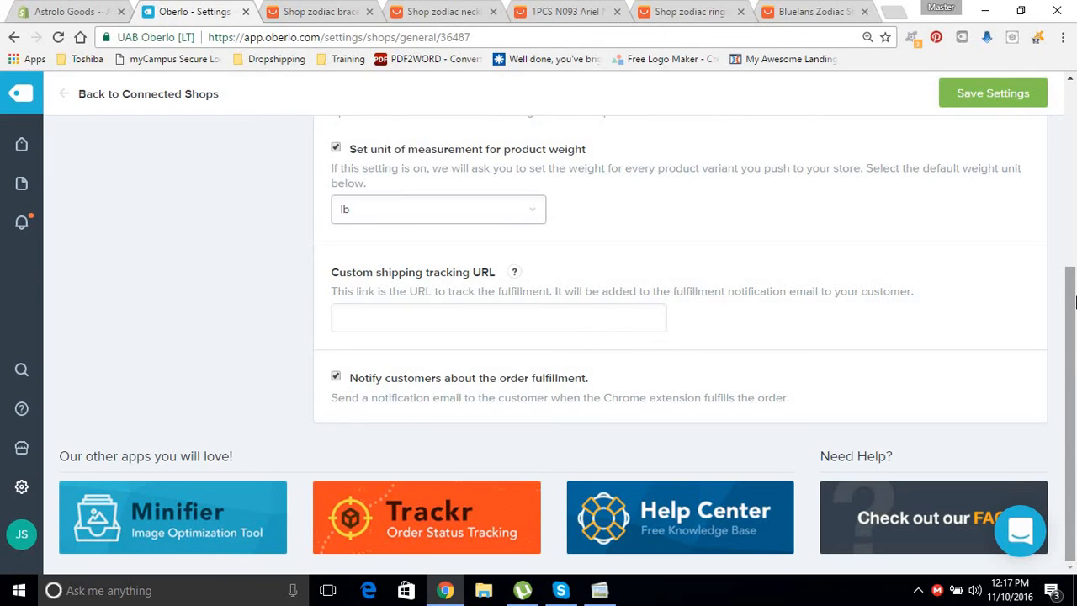
left_click(563, 318)
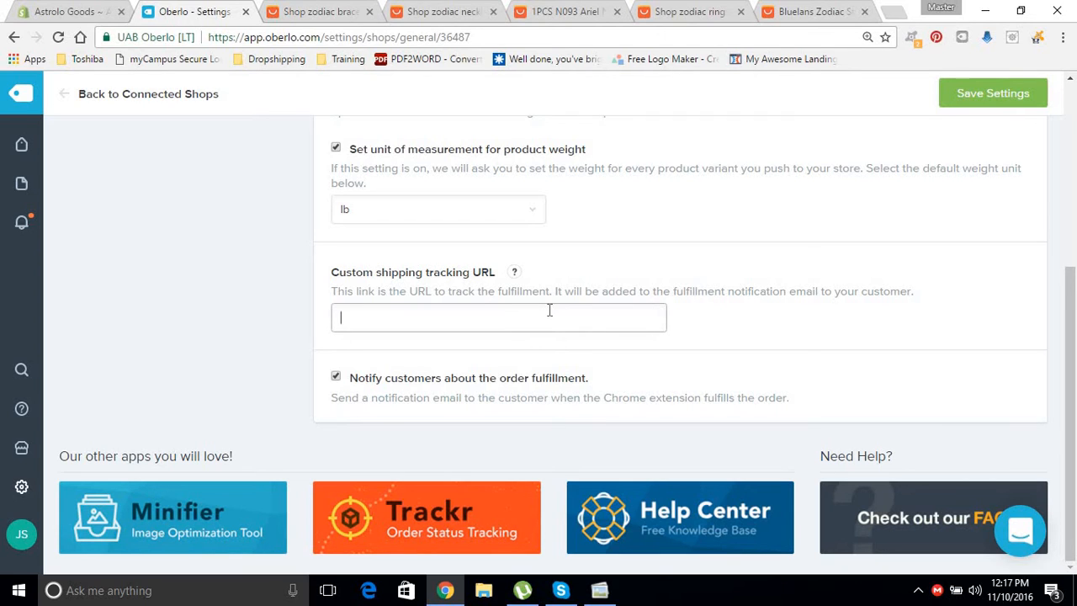
mouse_move(512, 276)
type("http")
key("BackSpace")
key("BackSpace")
key("BackSpace")
key("BackSpace")
Track sample number 1223456 on 17track.net and select the results-page address up to nums=.
left_click(893, 11)
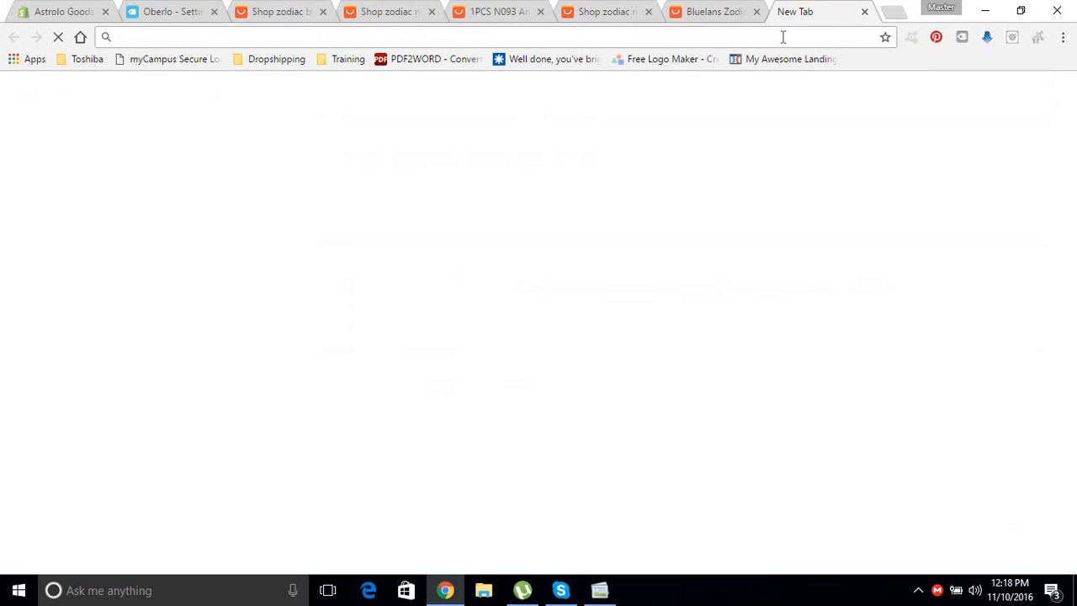
type("17track.com")
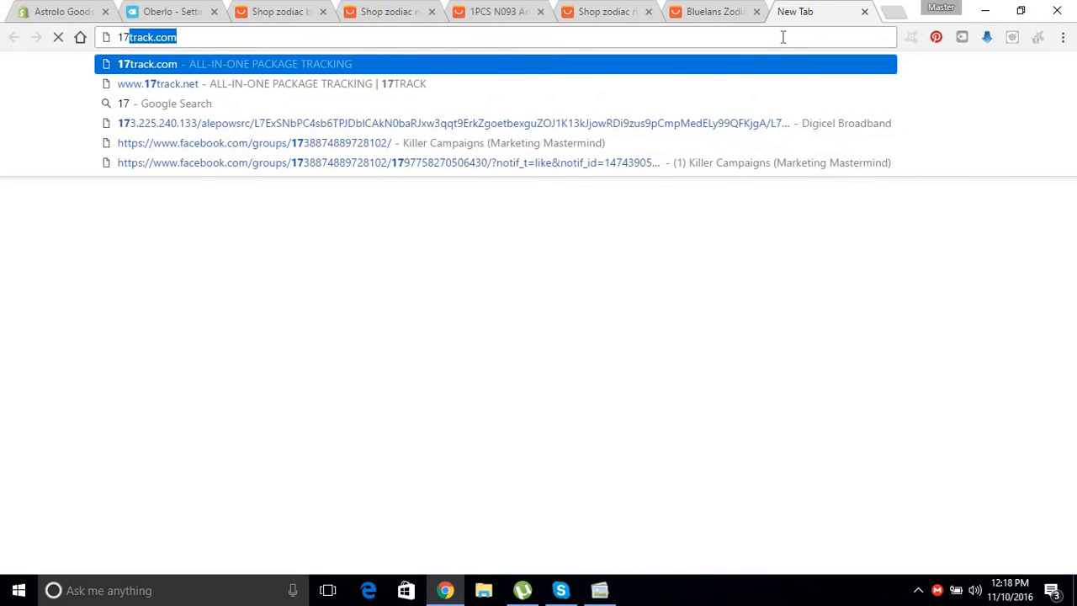
left_click(197, 78)
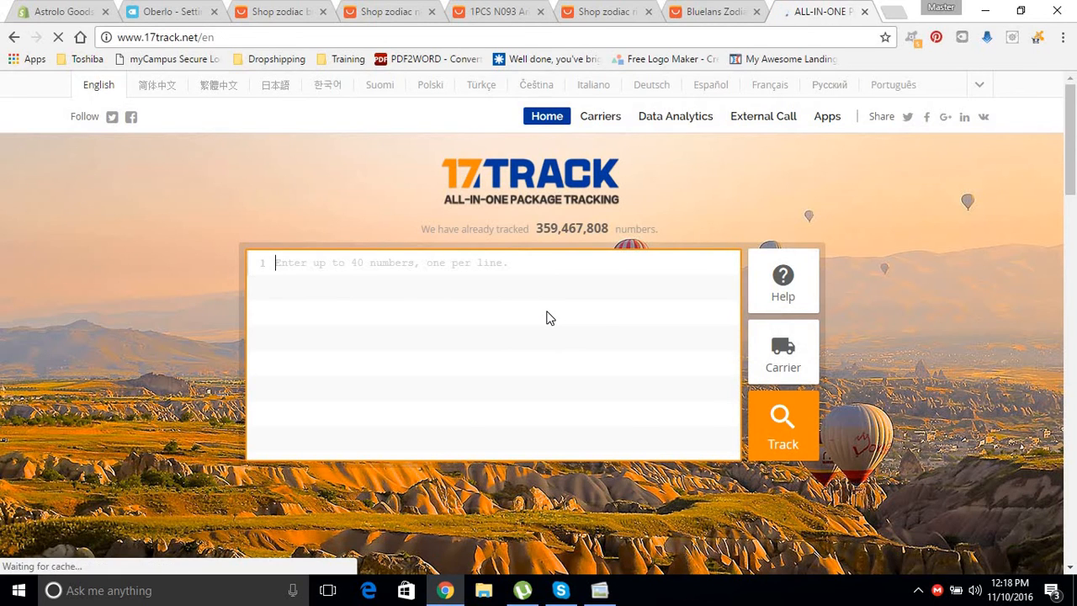
type("1")
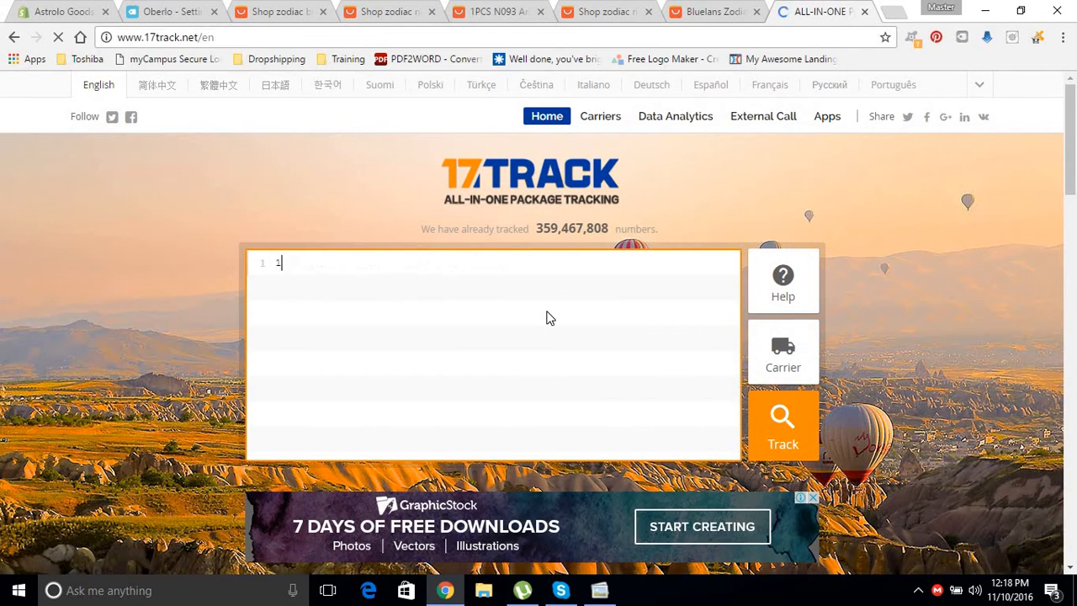
type("223456")
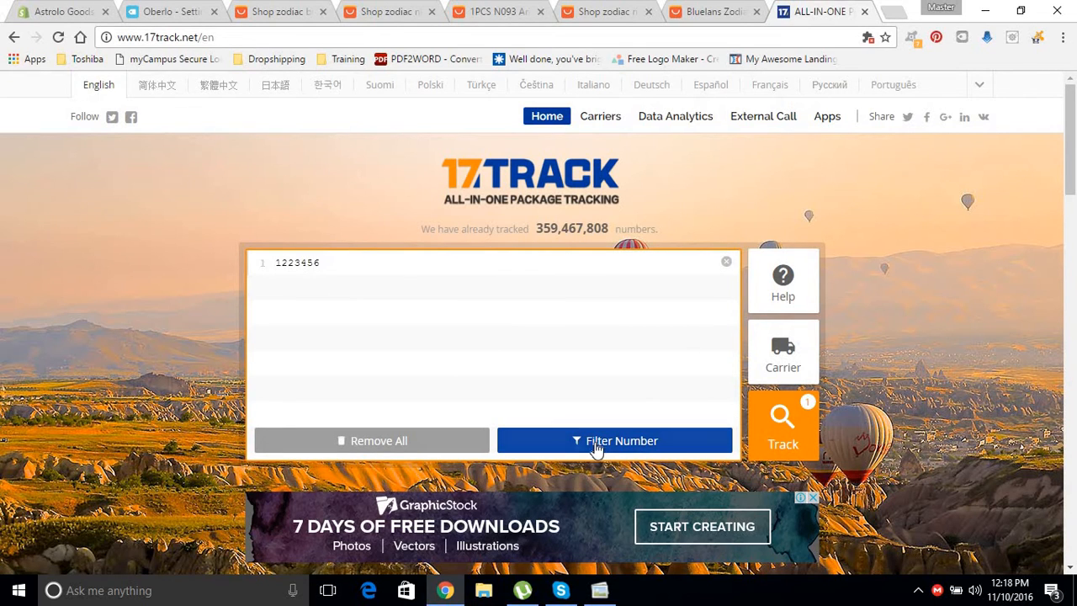
left_click(775, 438)
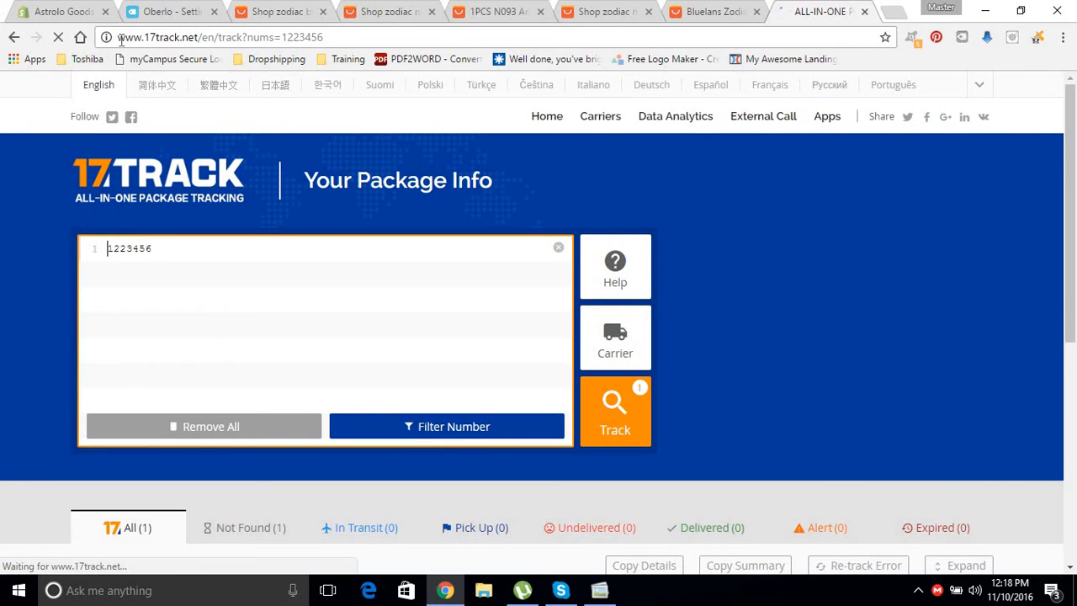
left_click_drag(118, 37, 283, 37)
key("ctrl+c")
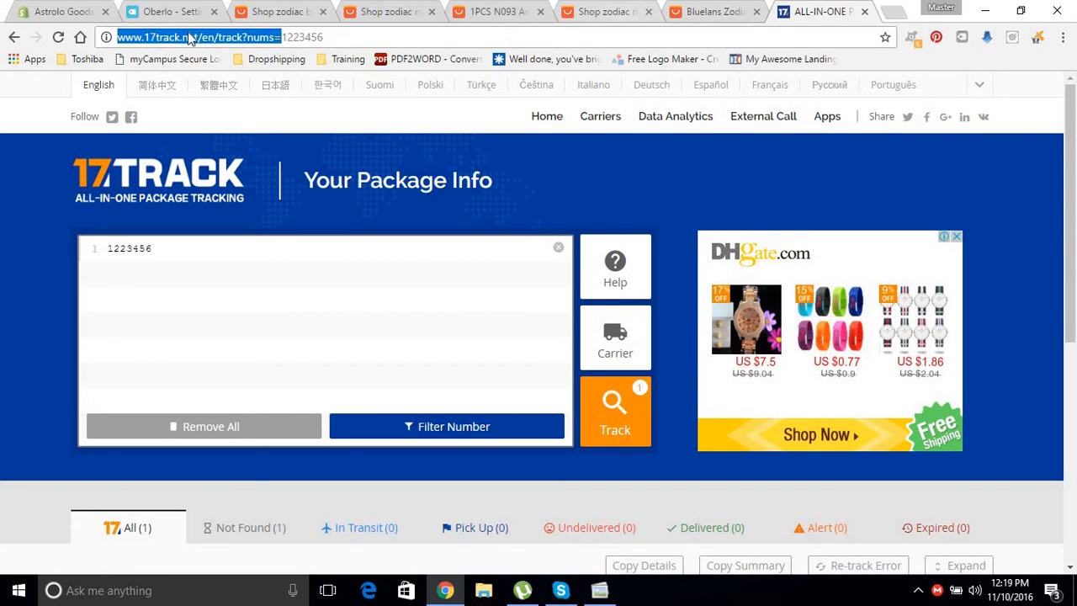
left_click(168, 12)
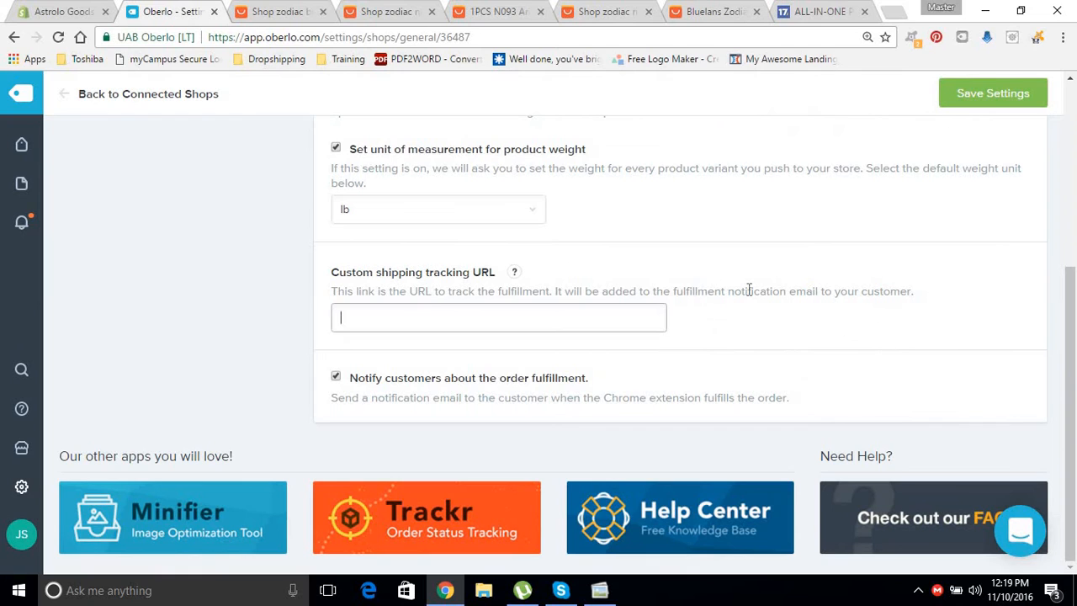
mouse_move(514, 273)
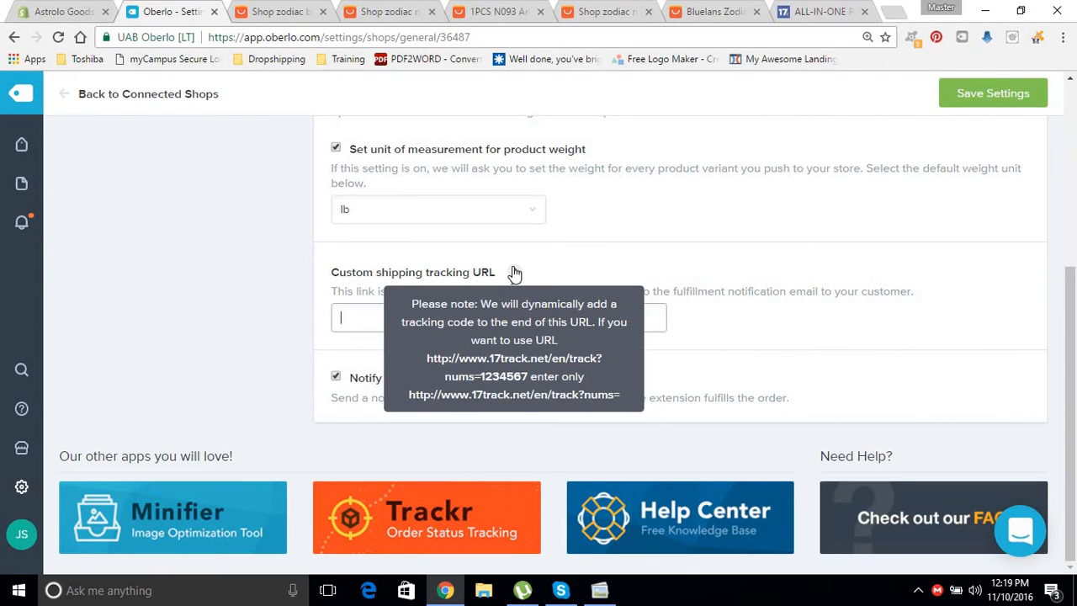
left_click(365, 306)
key("ctrl+v")
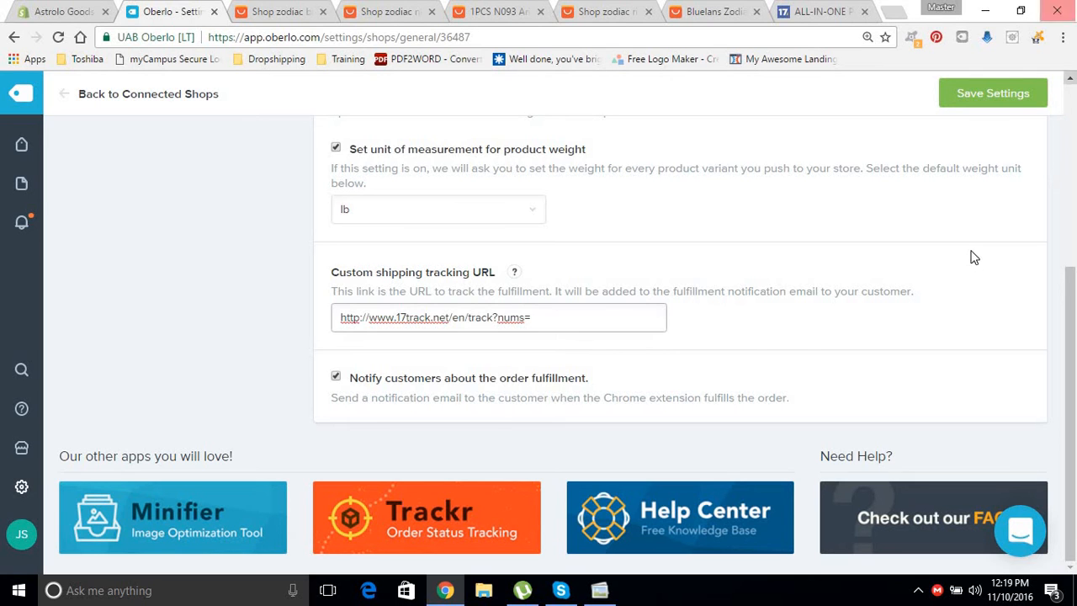
left_click_drag(1072, 319, 1073, 142)
scroll(1073, 142, "down", 3)
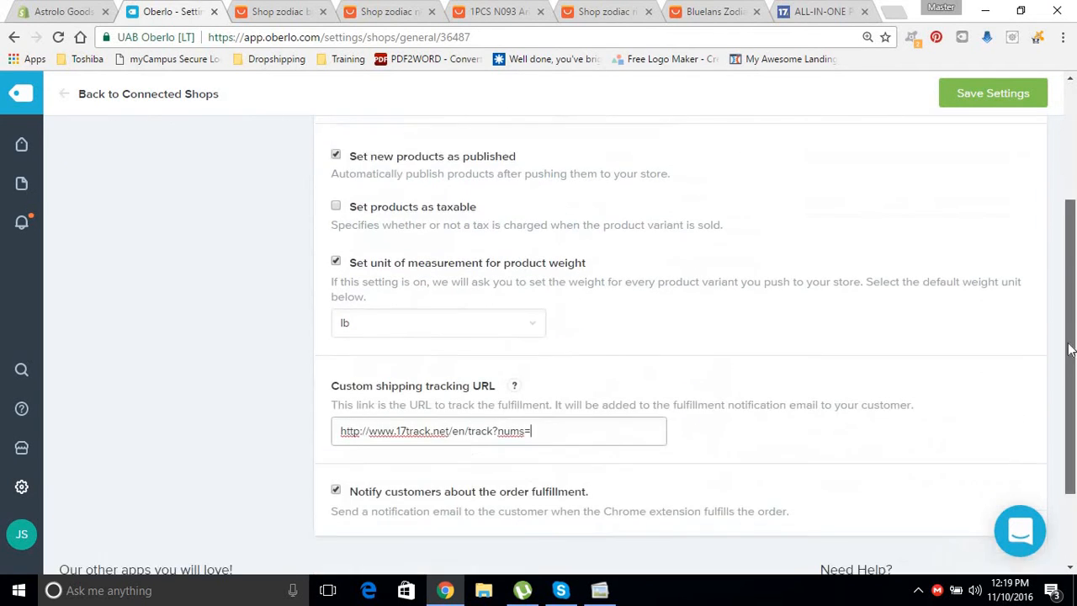
scroll(1043, 110, "down", 1)
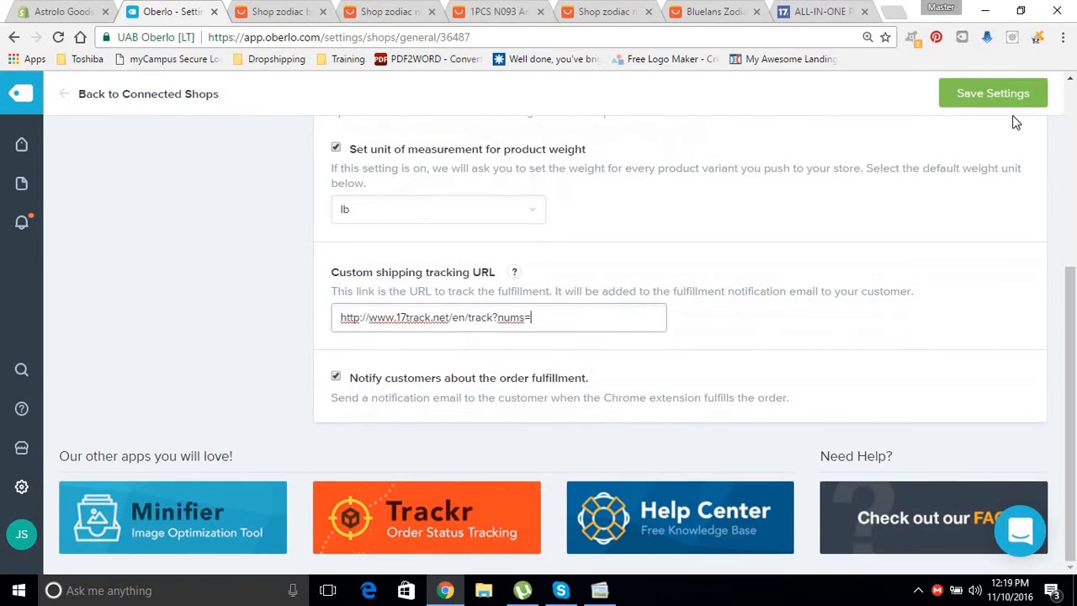
left_click(1000, 95)
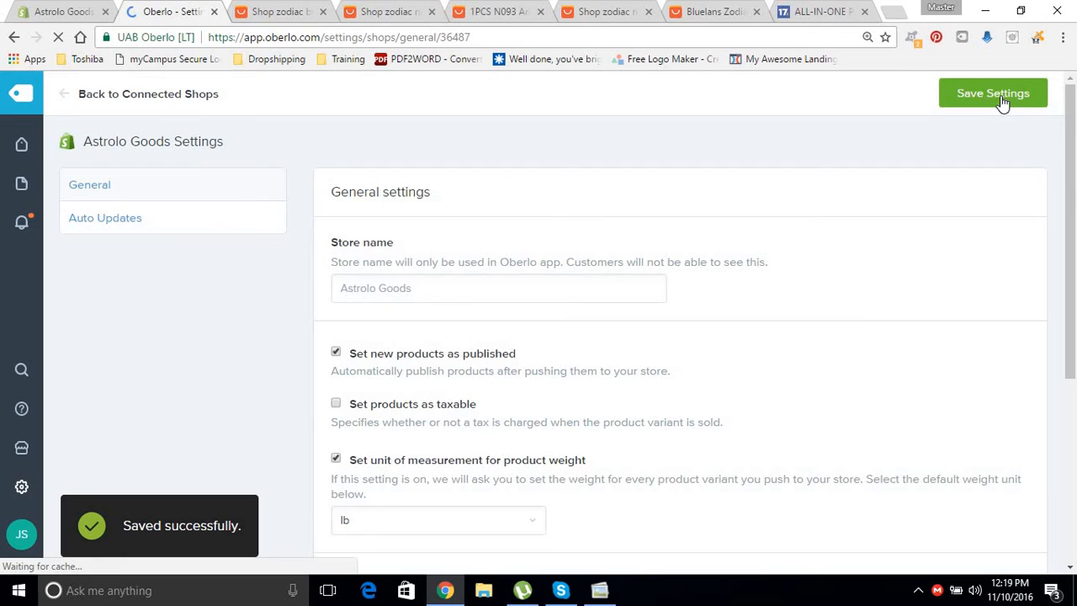
In Auto updates, set 'When the cost changes' to Do Nothing and save the settings.
left_click(154, 223)
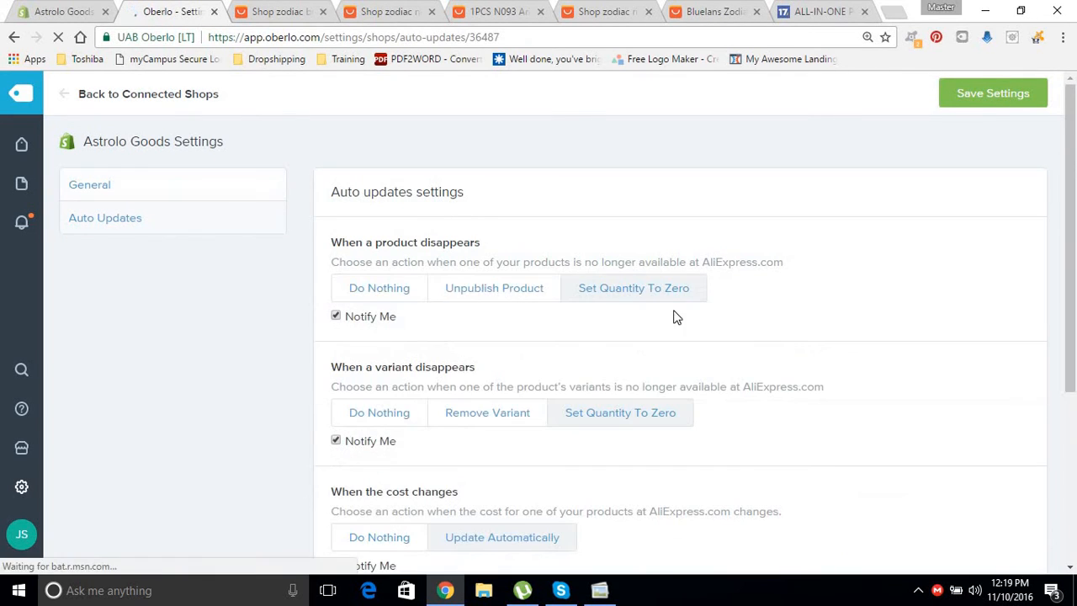
mouse_move(1076, 173)
left_mouse_down()
mouse_move(1065, 297)
mouse_move(1074, 165)
left_mouse_up()
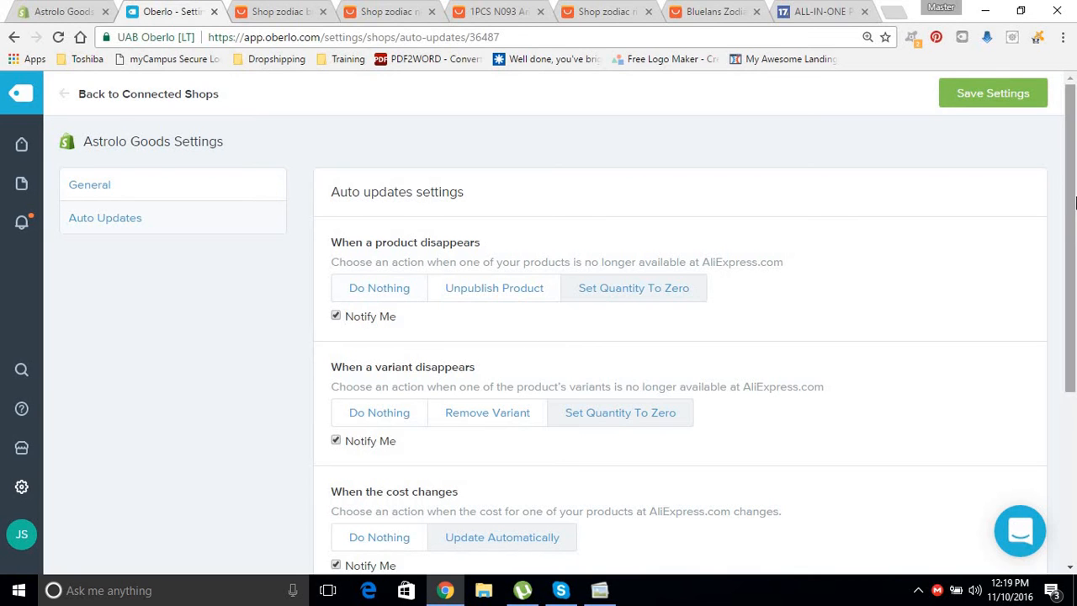
scroll(1062, 301, "down", 2)
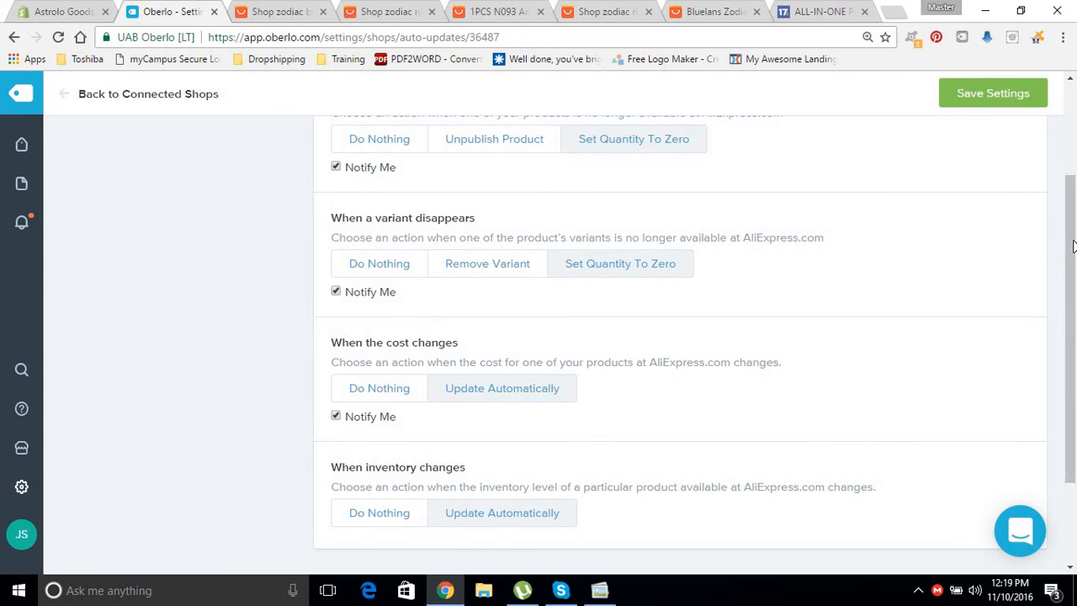
left_click_drag(1068, 269, 1069, 347)
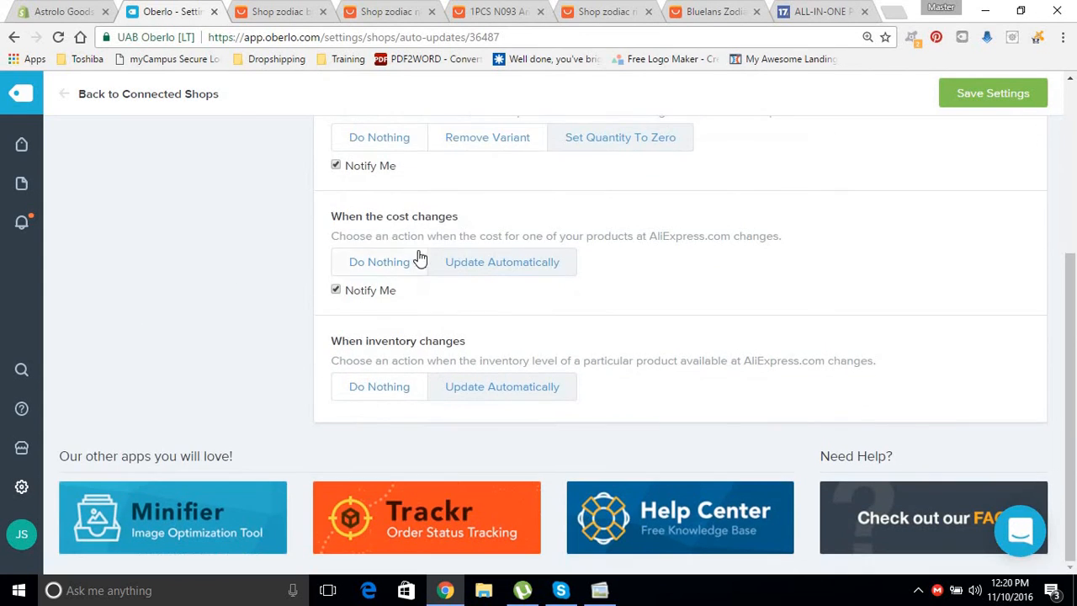
left_click(385, 263)
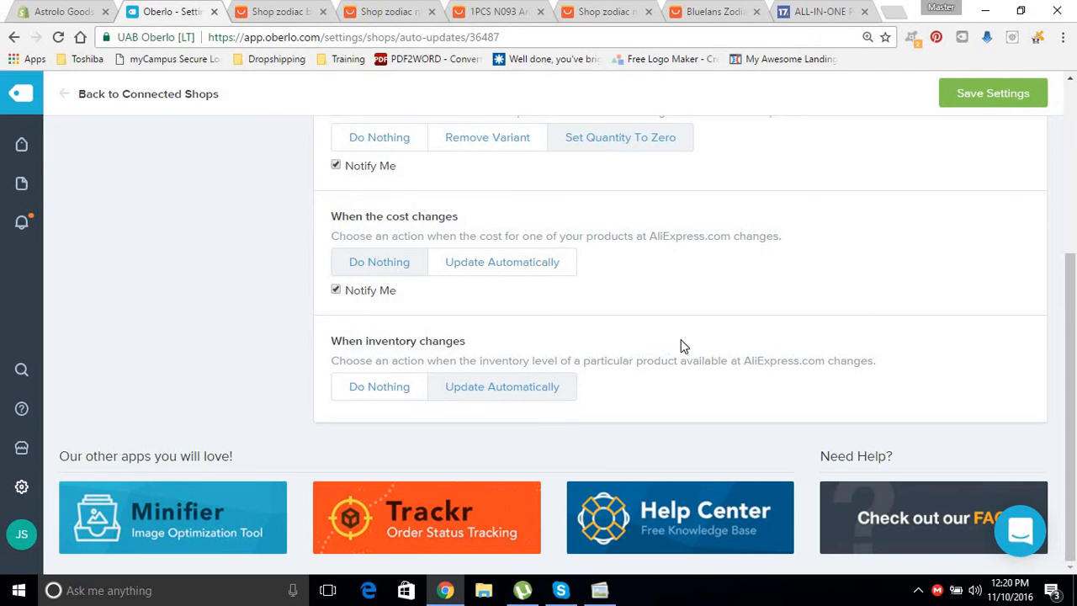
left_click(994, 100)
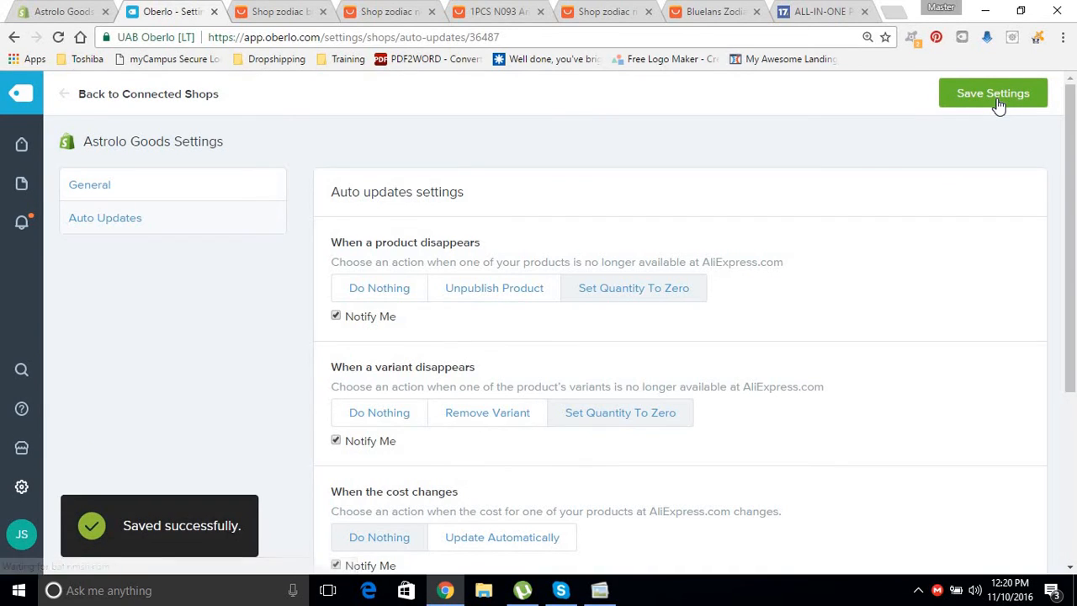
mouse_move(5, 149)
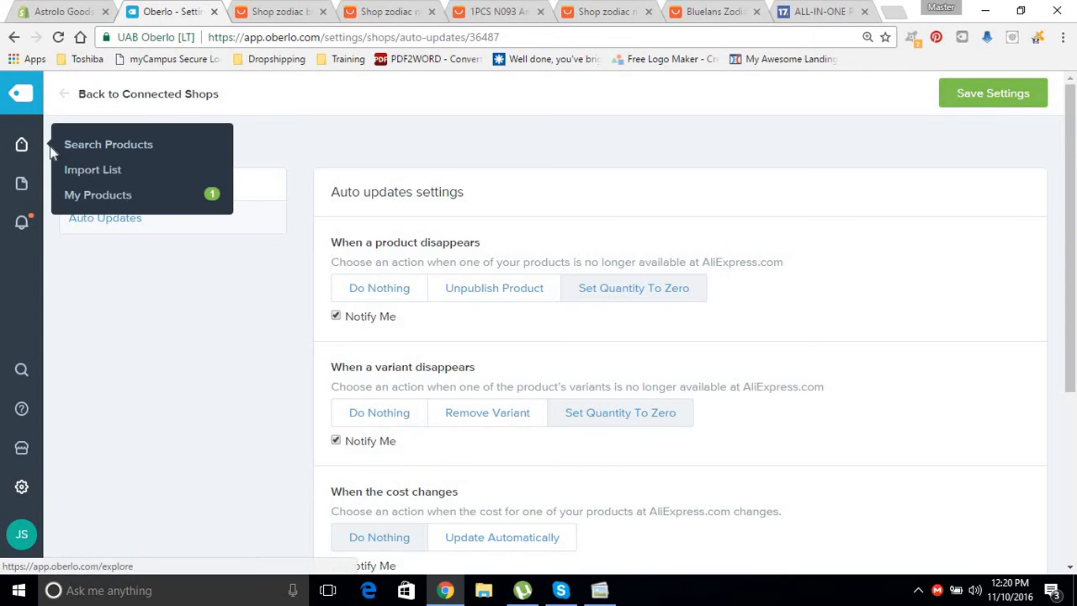
Load the AliExpress homepage in the 17TRACK tab.
left_click(114, 149)
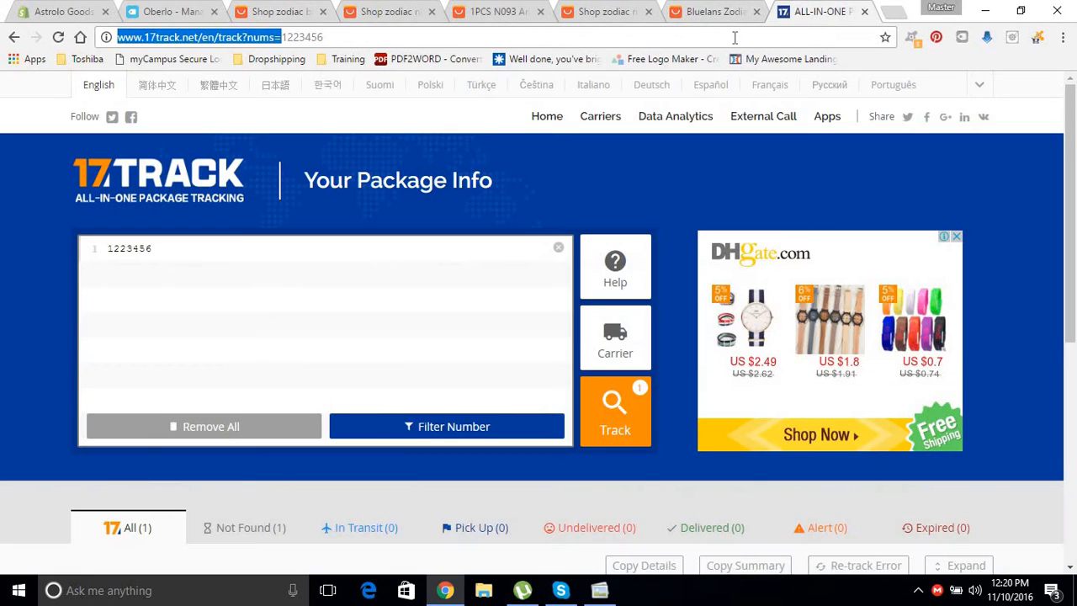
left_click(818, 12)
left_click(735, 37)
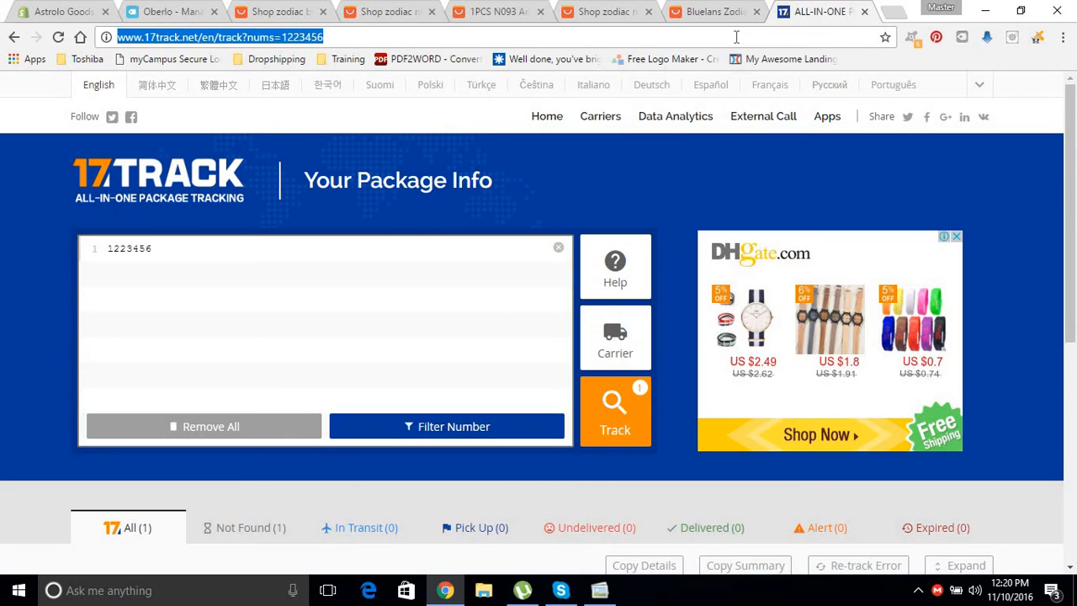
type("alie")
key("Return")
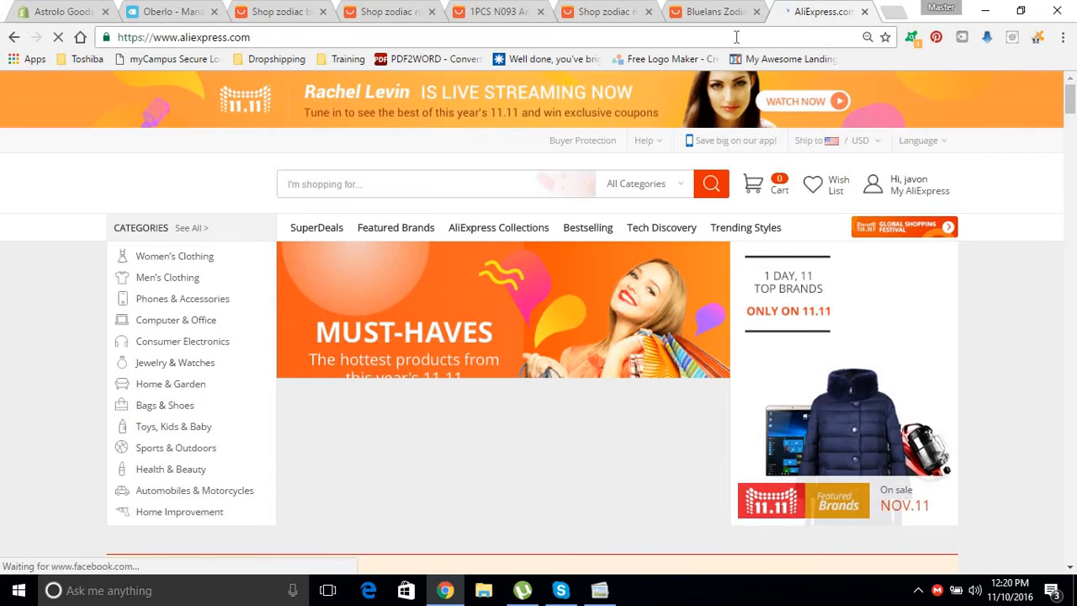
Search AliExpress for cat toys and review the results.
left_click(520, 187)
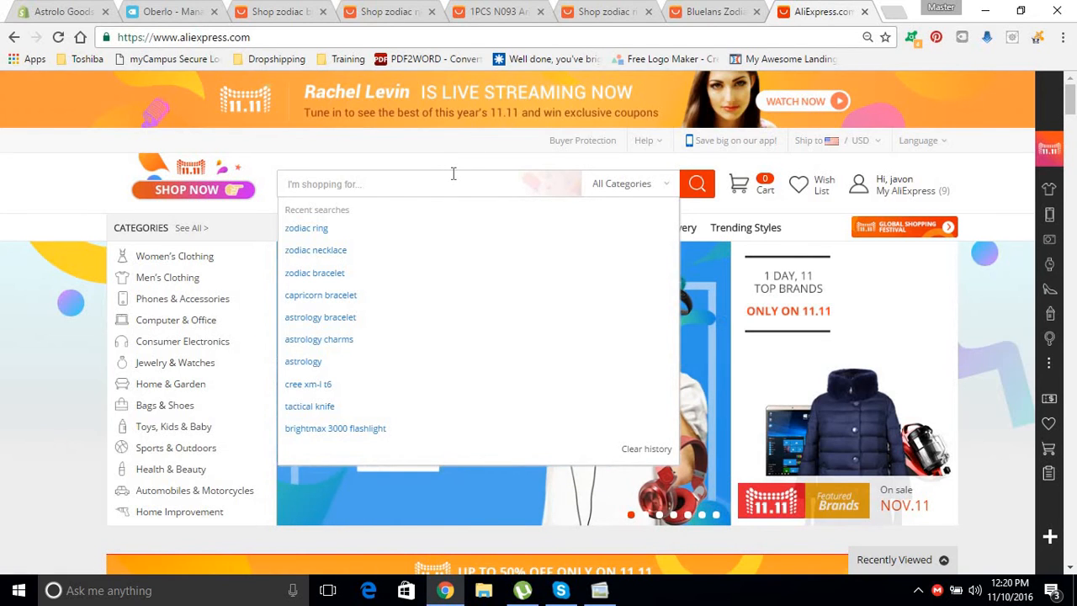
type("d")
type("at")
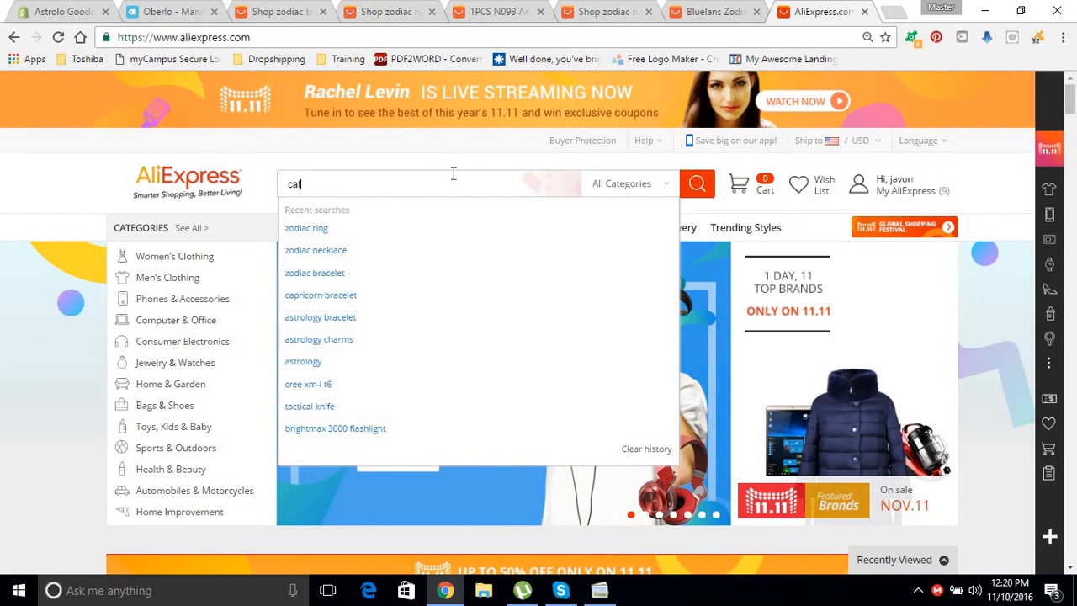
type(" toys")
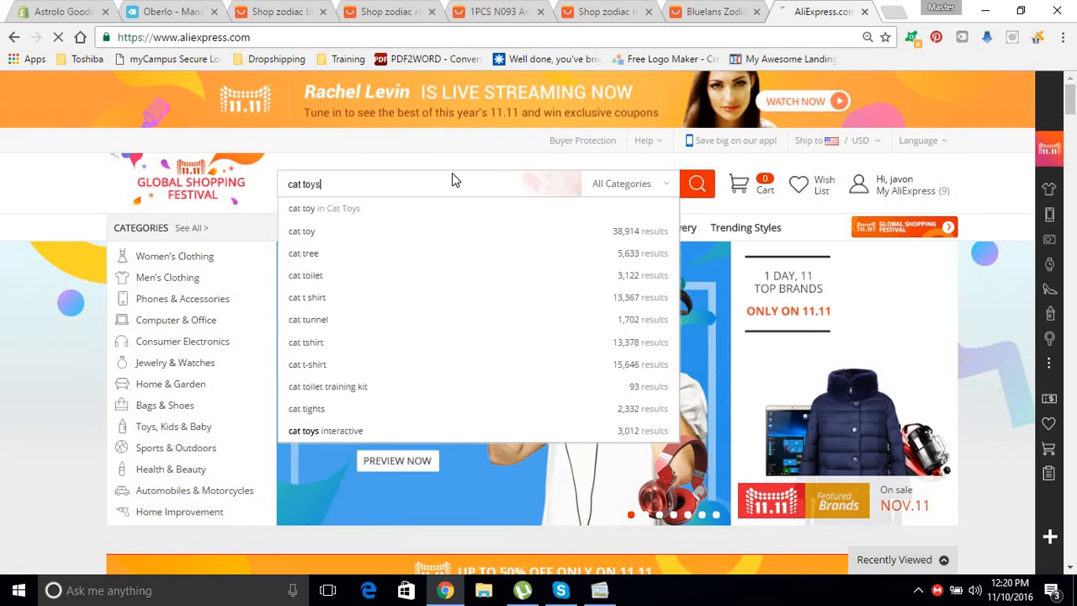
key("Return")
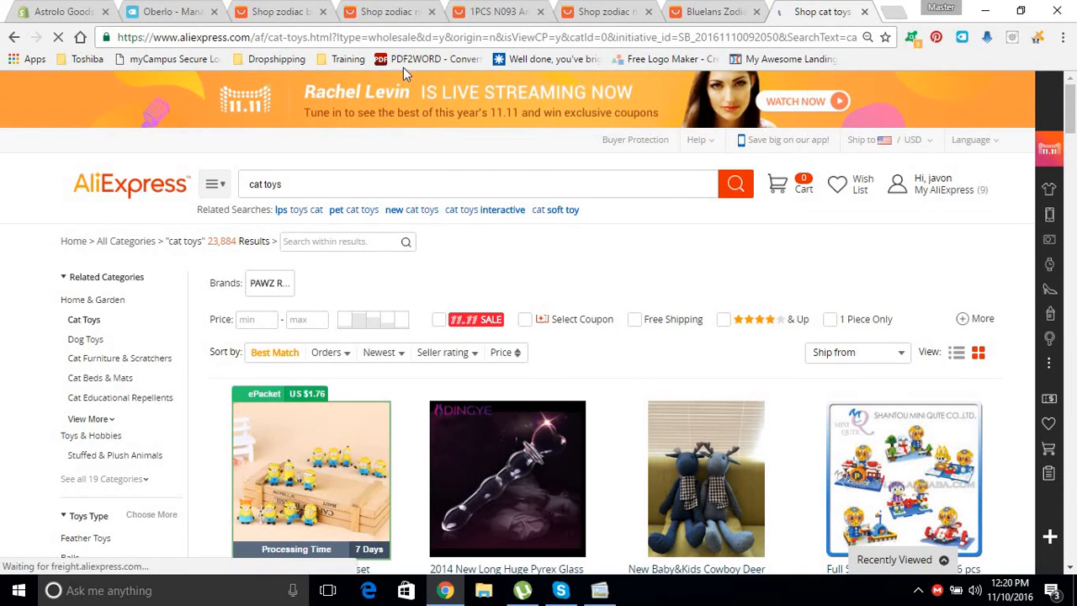
mouse_move(903, 196)
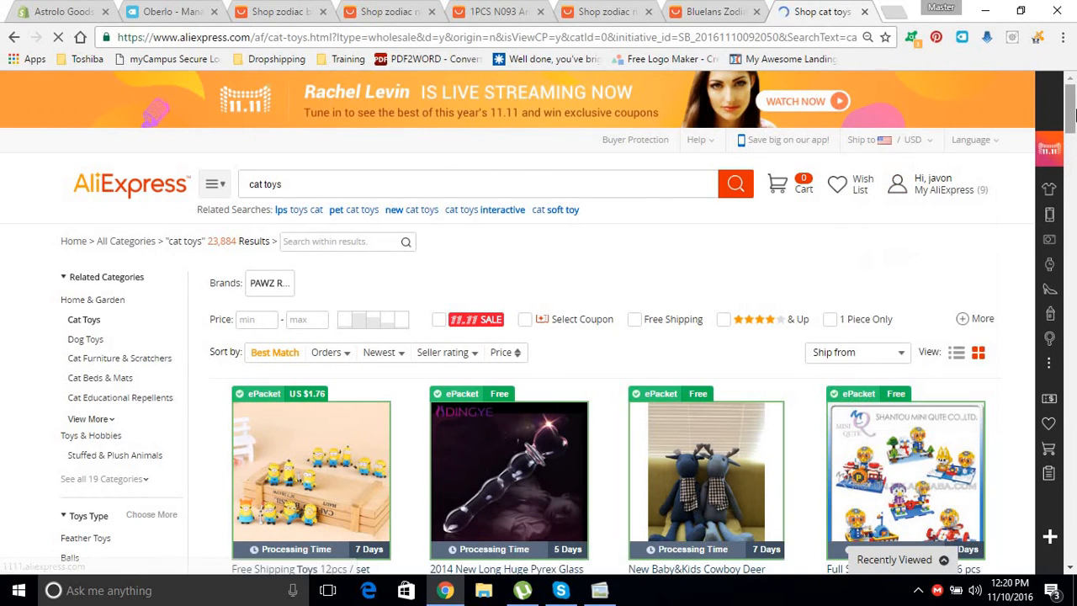
scroll(1071, 131, "down", 2)
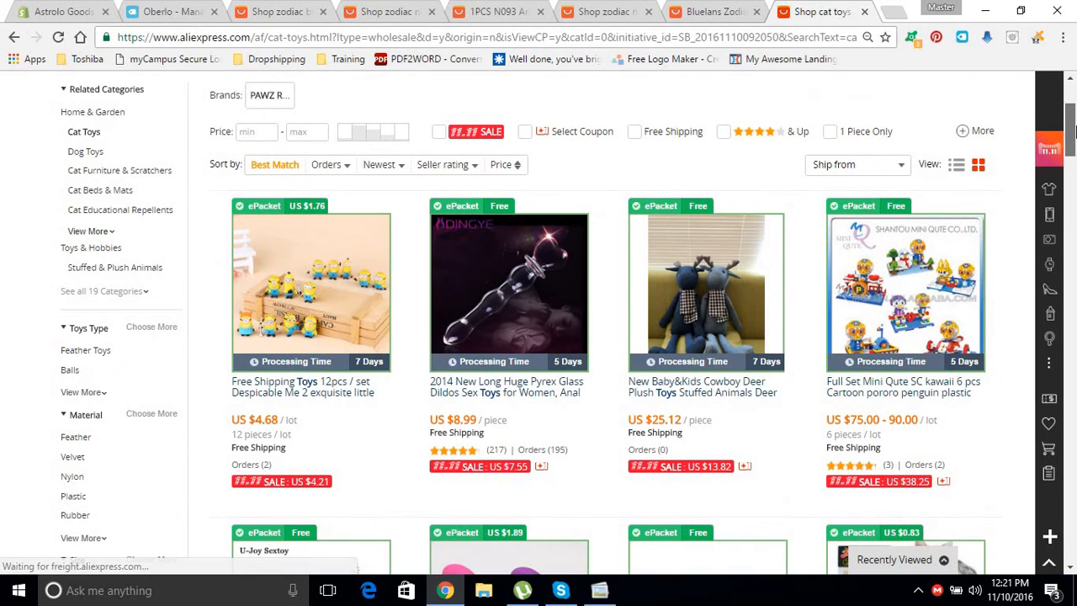
scroll(1071, 124, "up", 2)
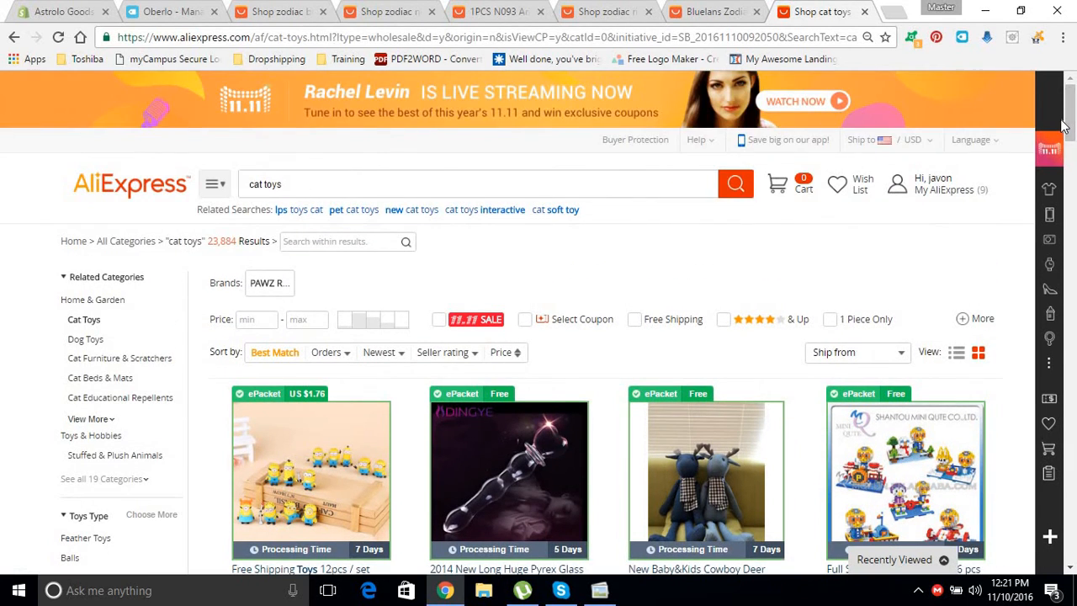
Keep ePacket to the United States in USD as the Oberlo shipping-info option and update the settings.
left_click(965, 38)
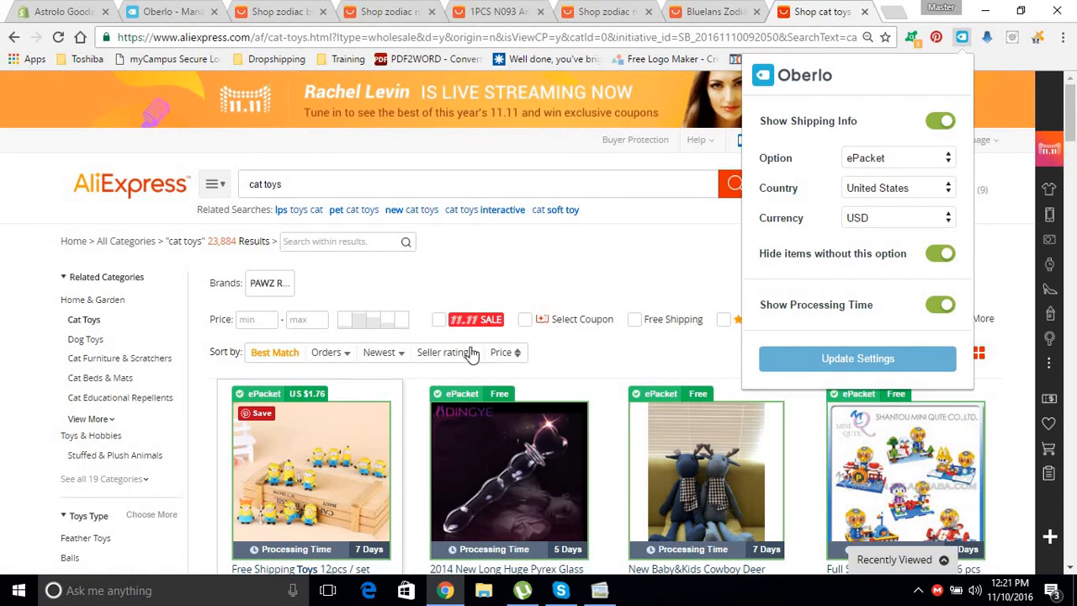
left_click(881, 159)
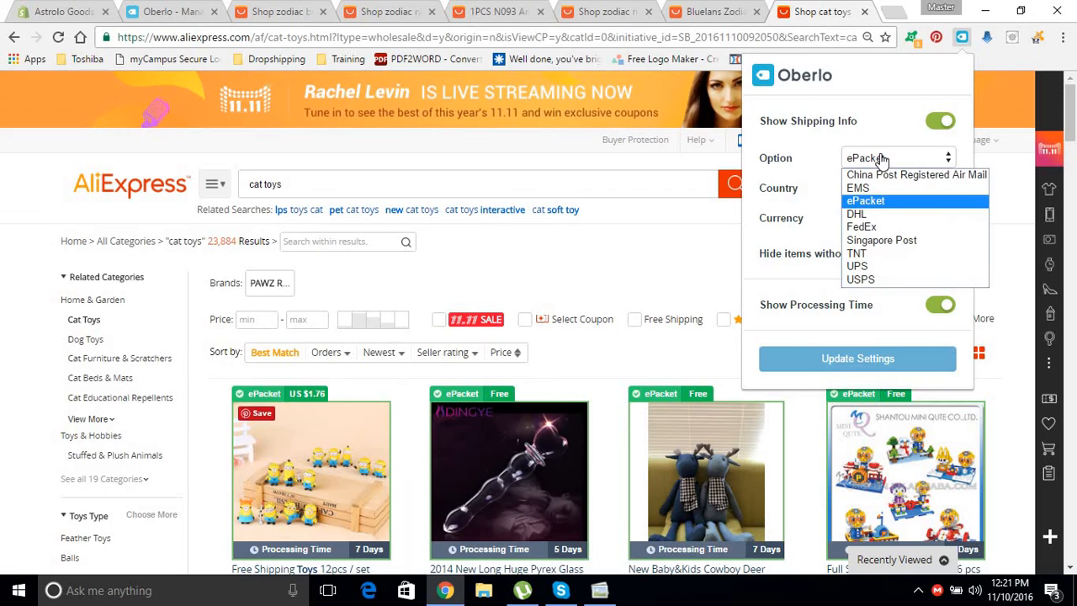
left_click(869, 203)
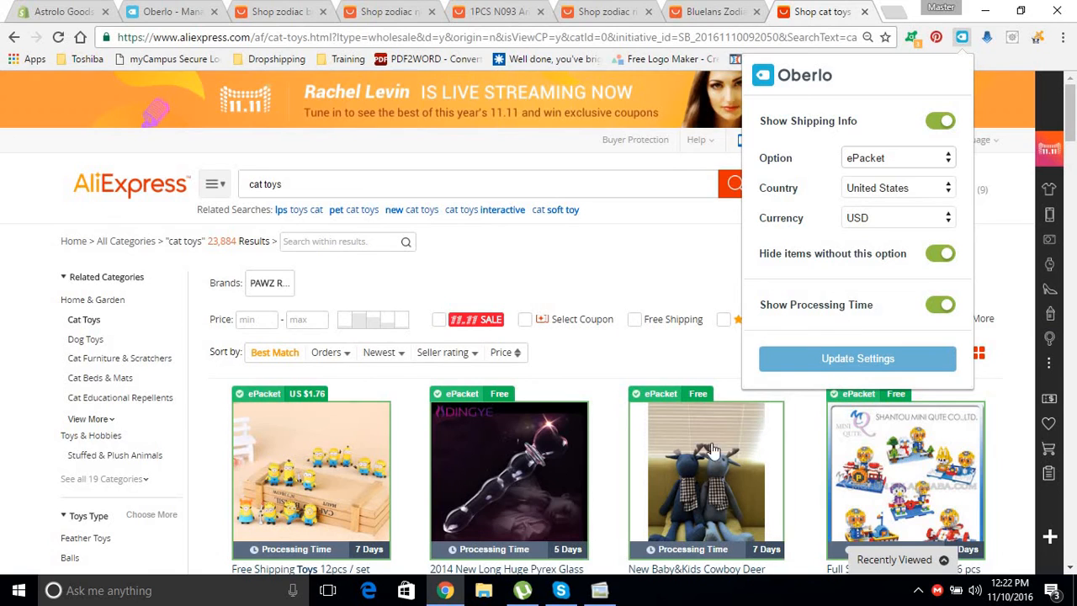
scroll(559, 504, "down", 3)
scroll(560, 503, "down", 6)
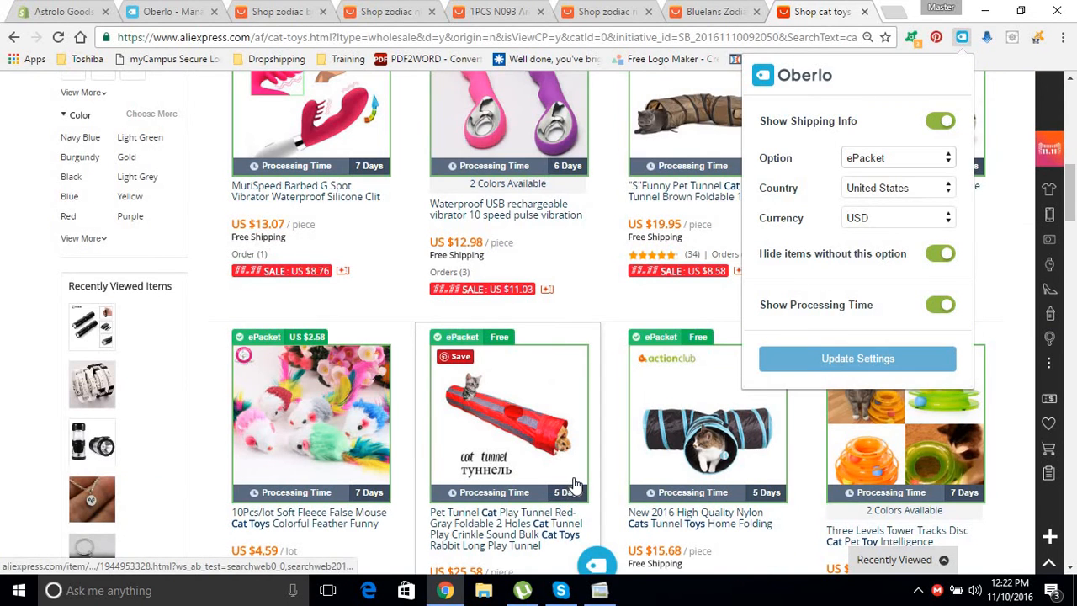
left_click_drag(1073, 219, 1076, 239)
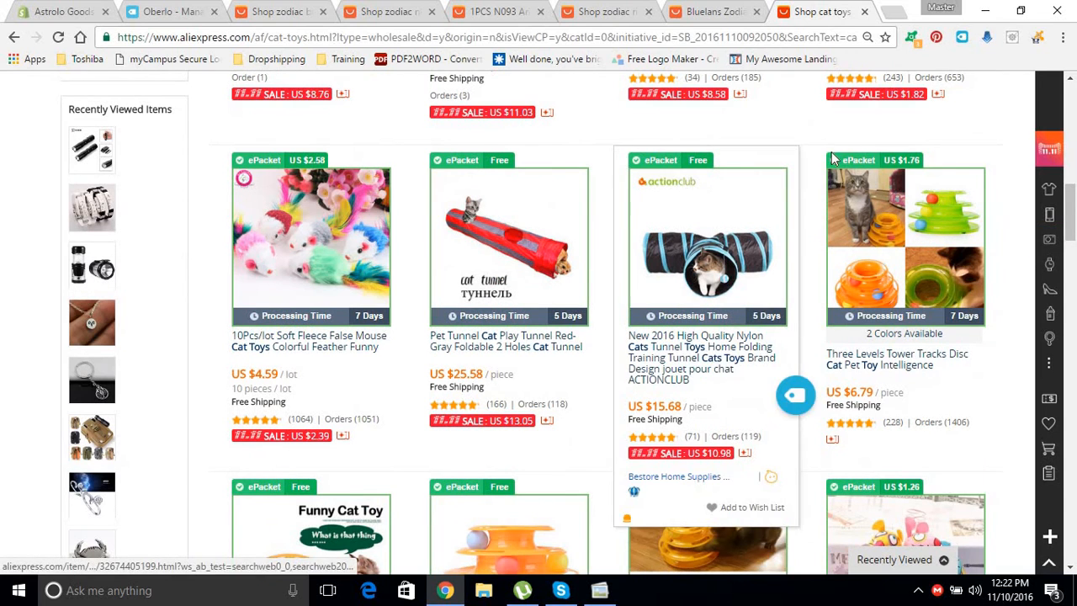
left_click(962, 38)
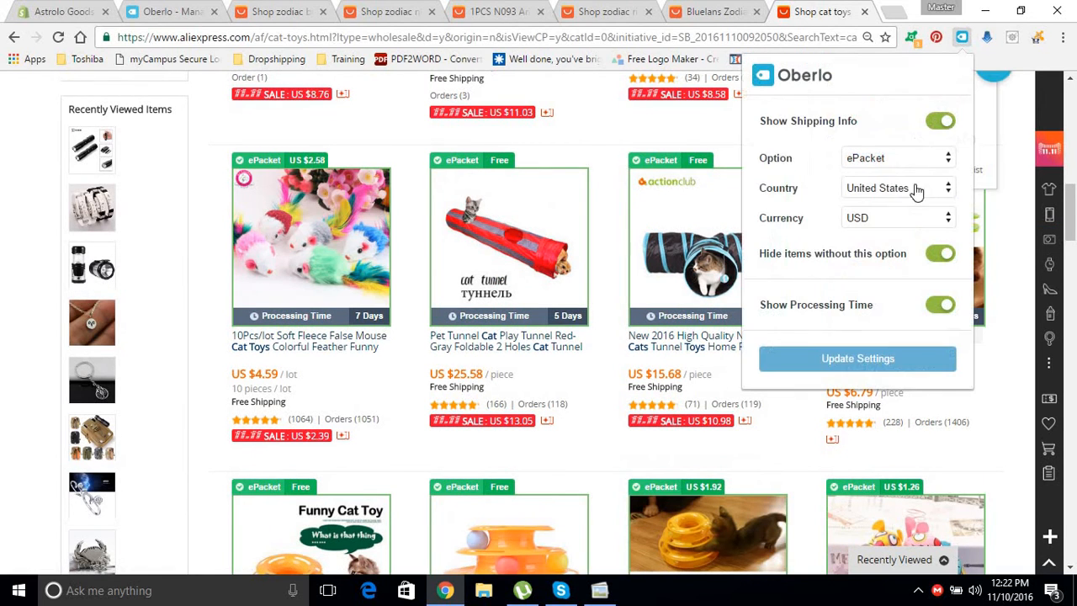
left_click(839, 367)
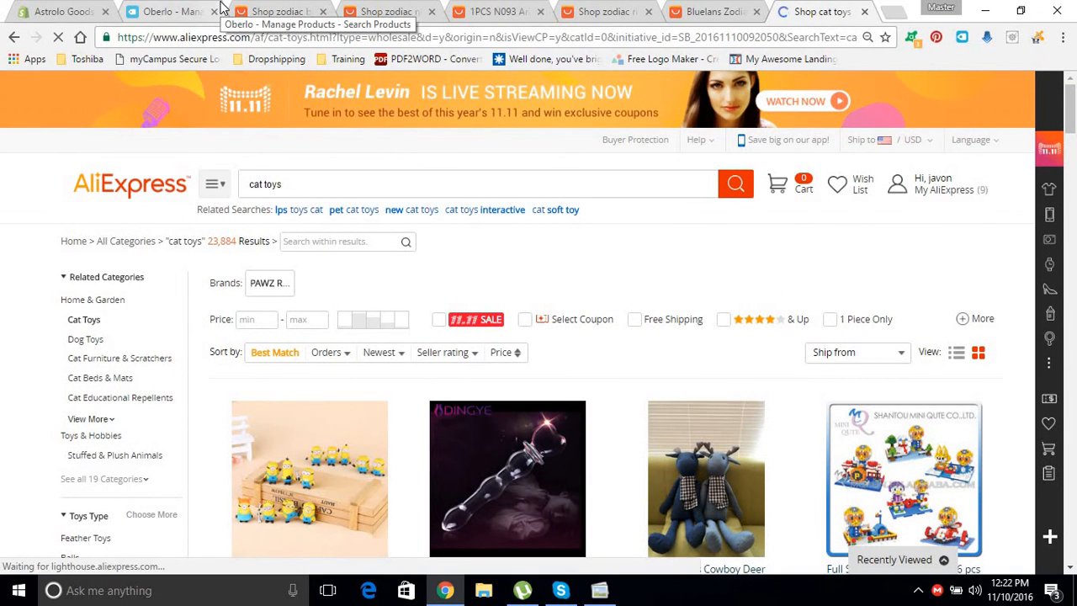
Search Oberlo's product search for cat toys.
left_click(173, 12)
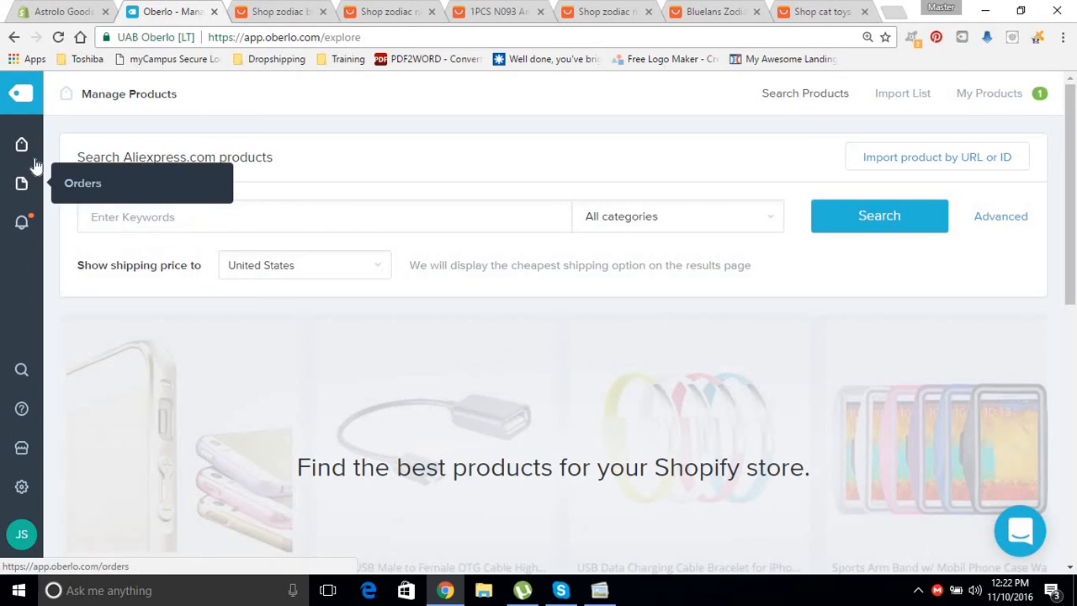
mouse_move(22, 145)
left_click(112, 144)
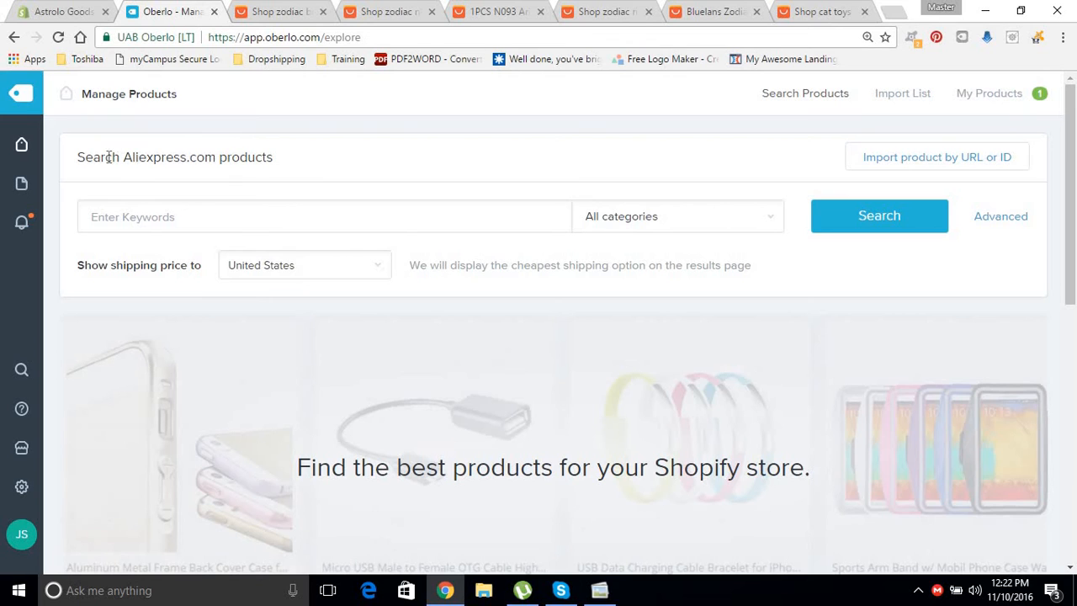
left_click(285, 207)
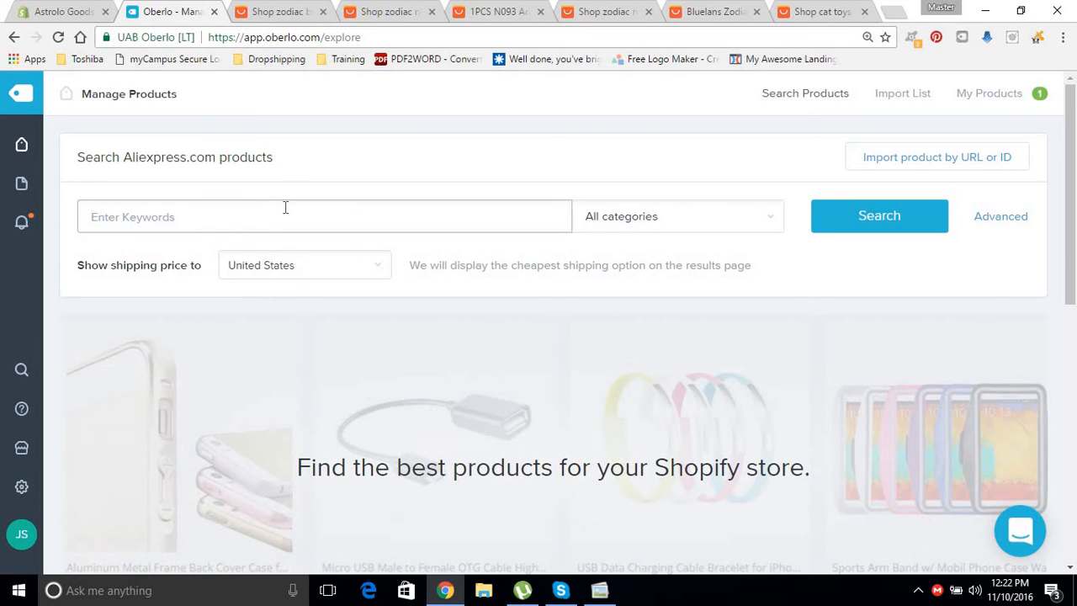
type("cat")
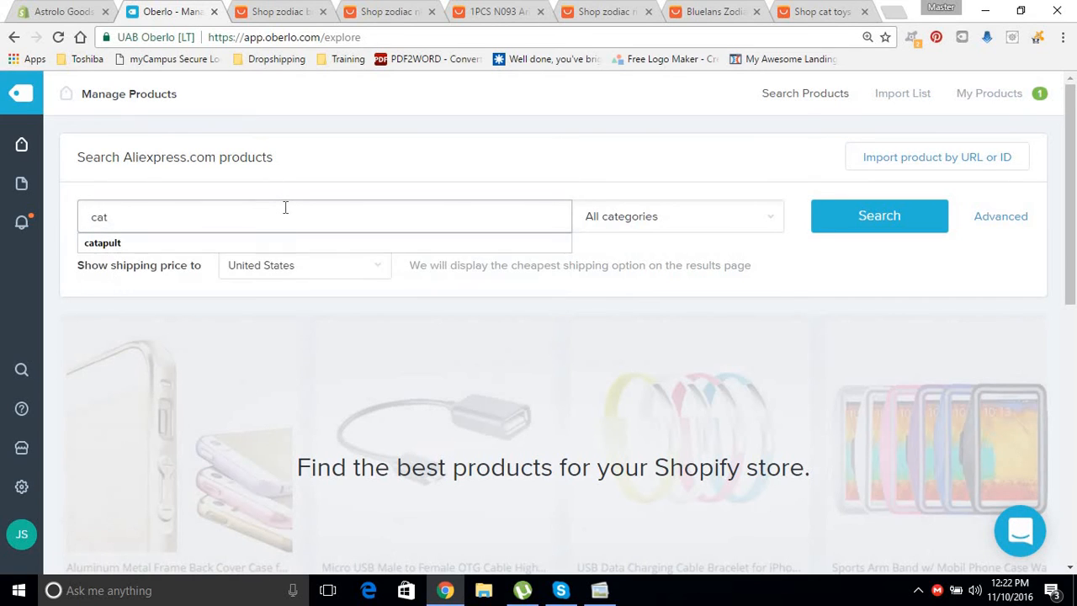
type(" toys")
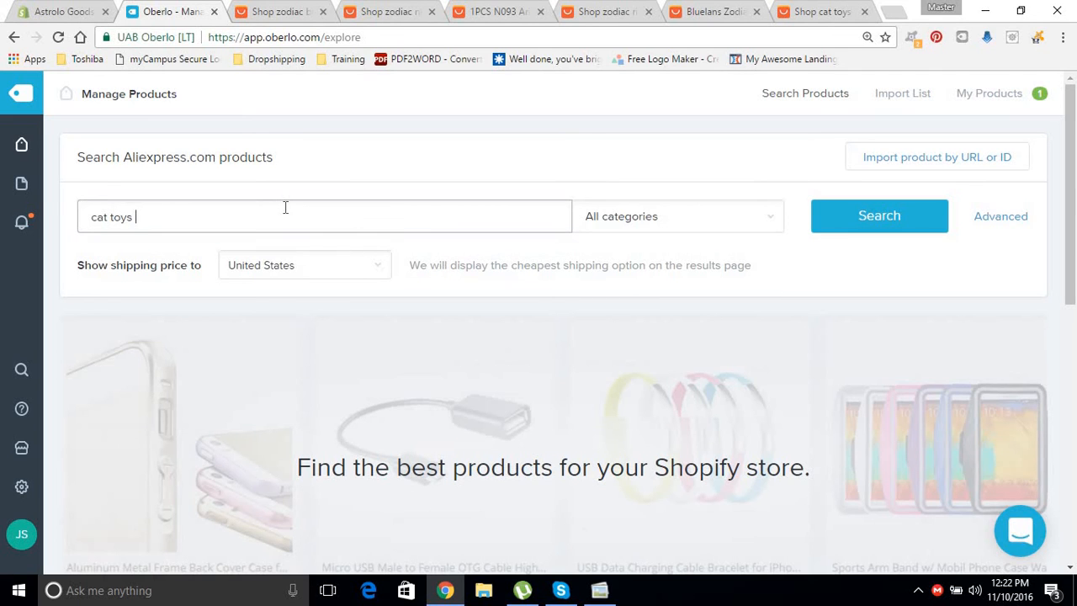
key("Return")
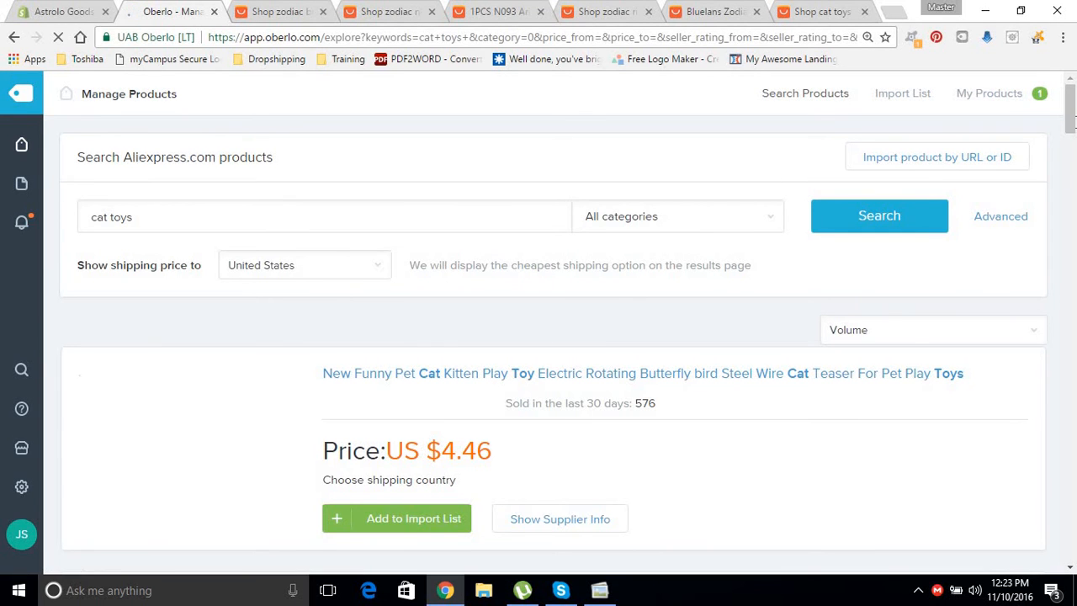
Show the butterfly cat teaser's shipping prices: ePacket $2.44, 12–20 days.
scroll(539, 353, "down", 5)
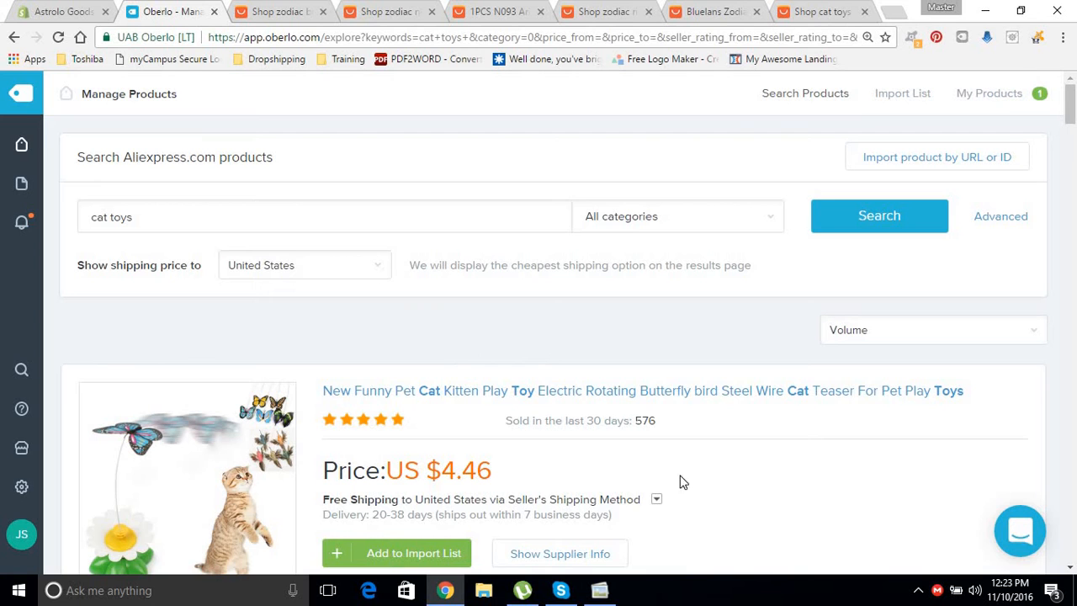
scroll(740, 223, "down", 3)
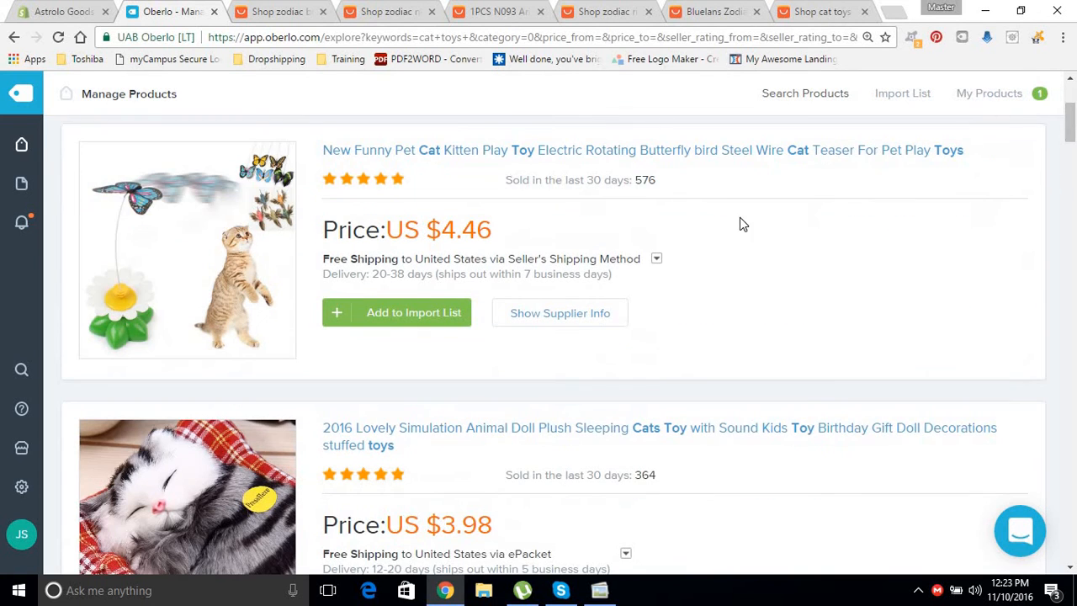
left_click(655, 259)
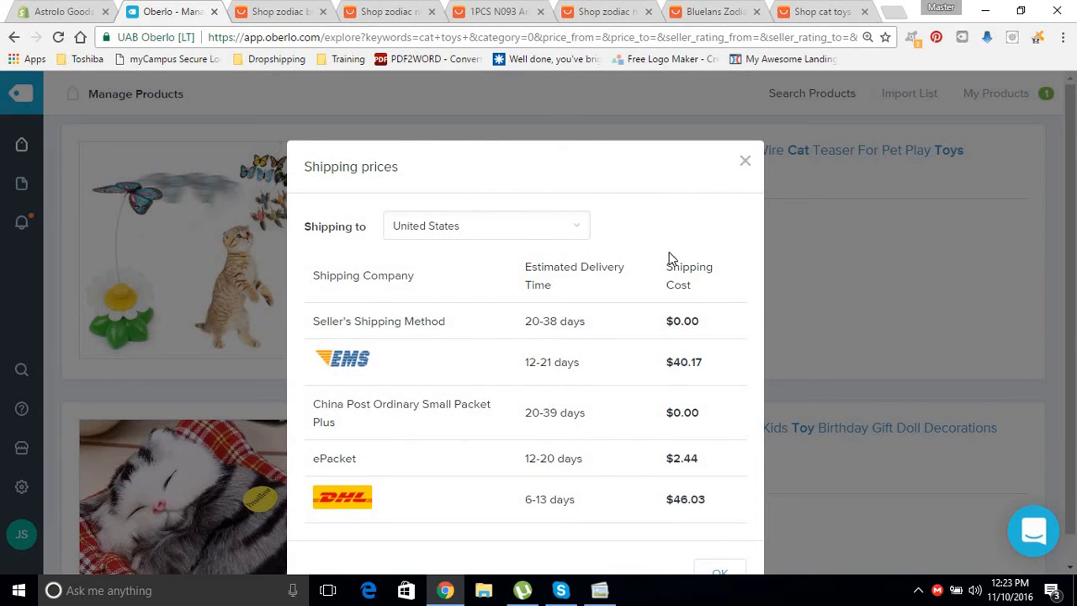
Close the shipping prices and add the $4.46 butterfly cat teaser to the import list.
left_click(745, 161)
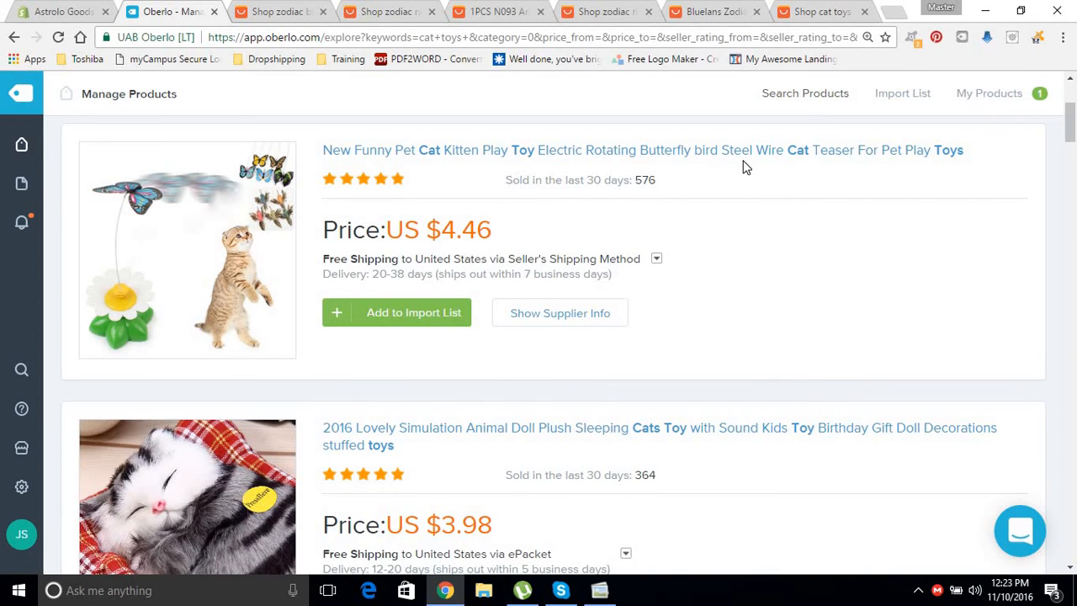
left_click_drag(1071, 126, 1073, 163)
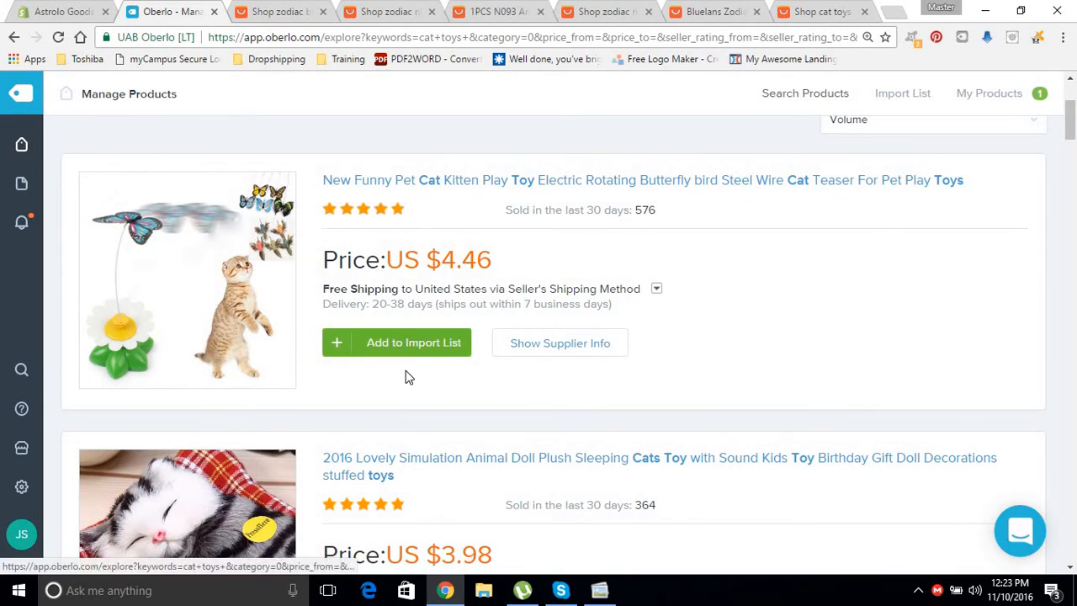
left_click(416, 345)
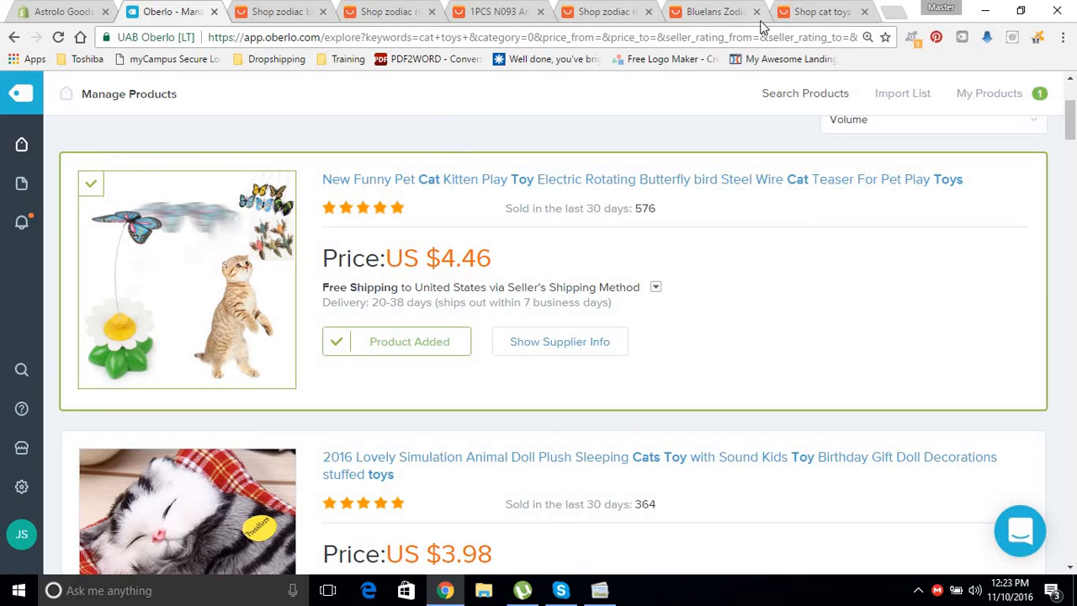
left_click(813, 14)
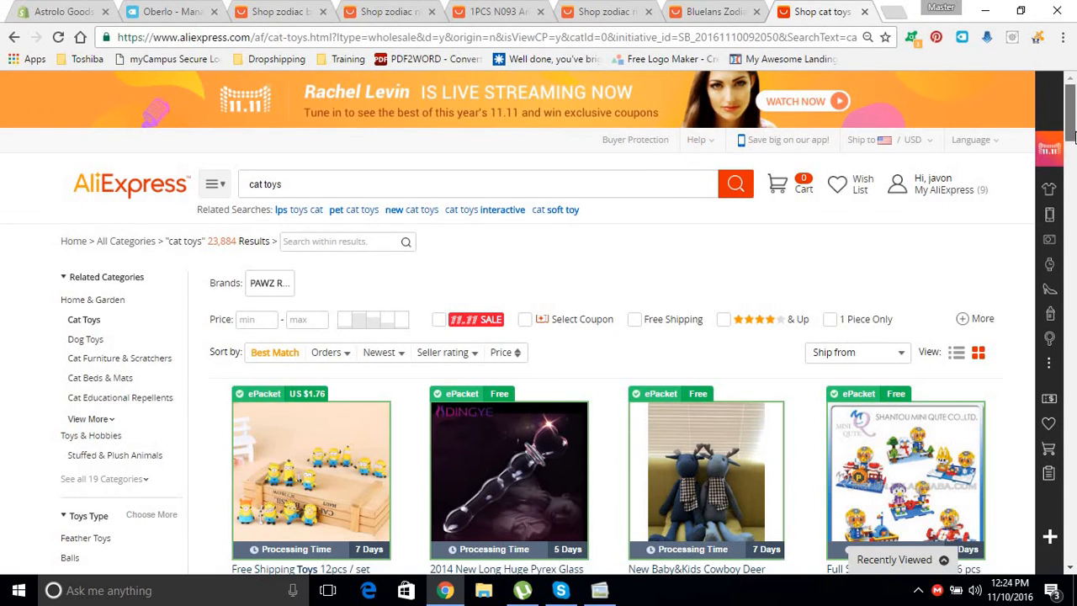
Sort the cat toys by Orders and filter to 4 stars & Up.
left_click_drag(1073, 133, 1073, 139)
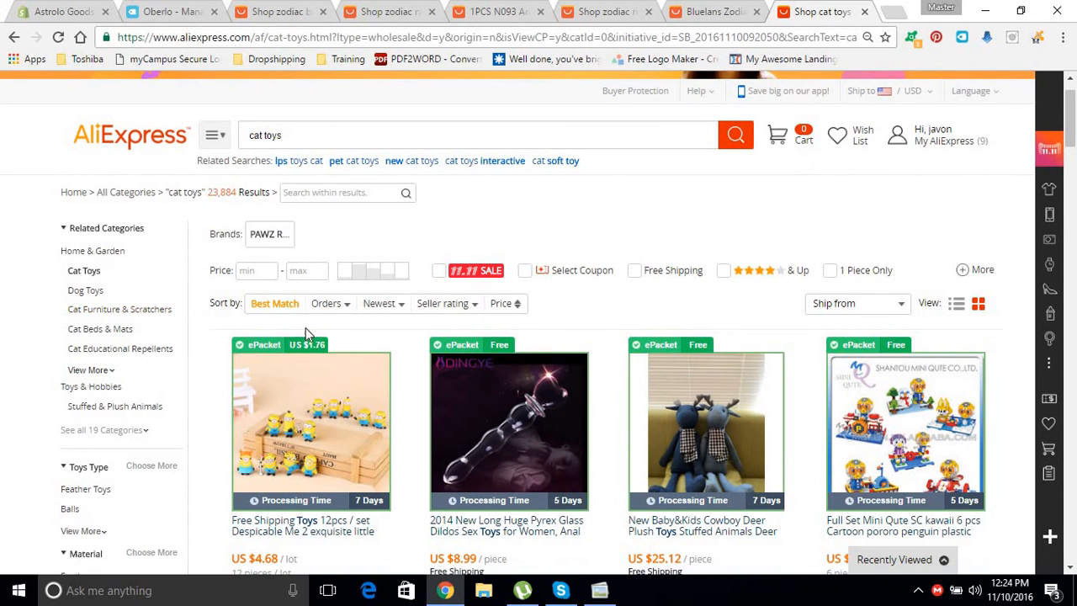
left_click(325, 308)
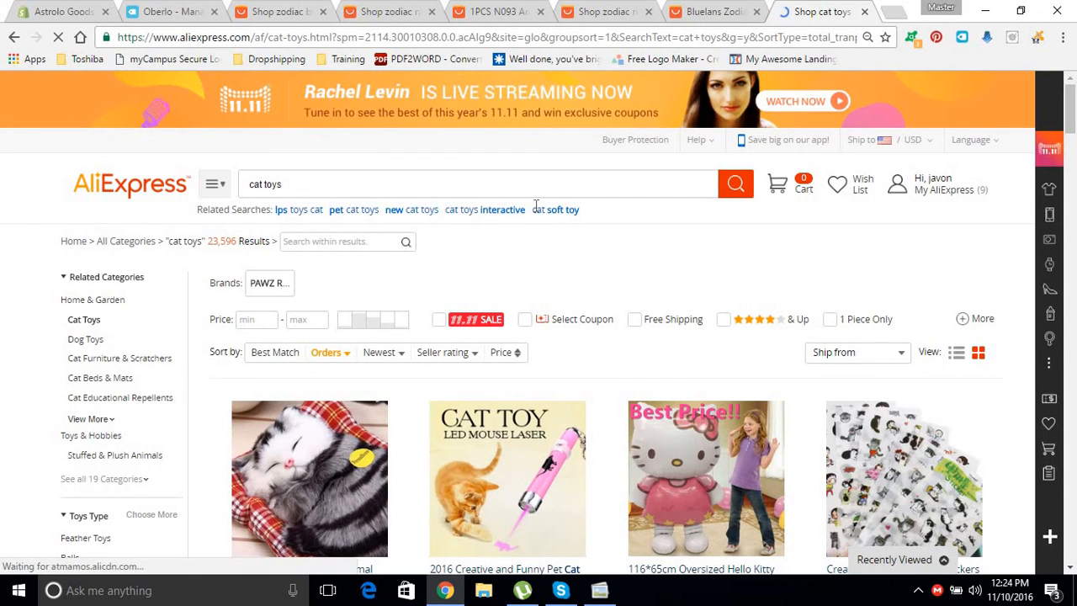
left_click(723, 319)
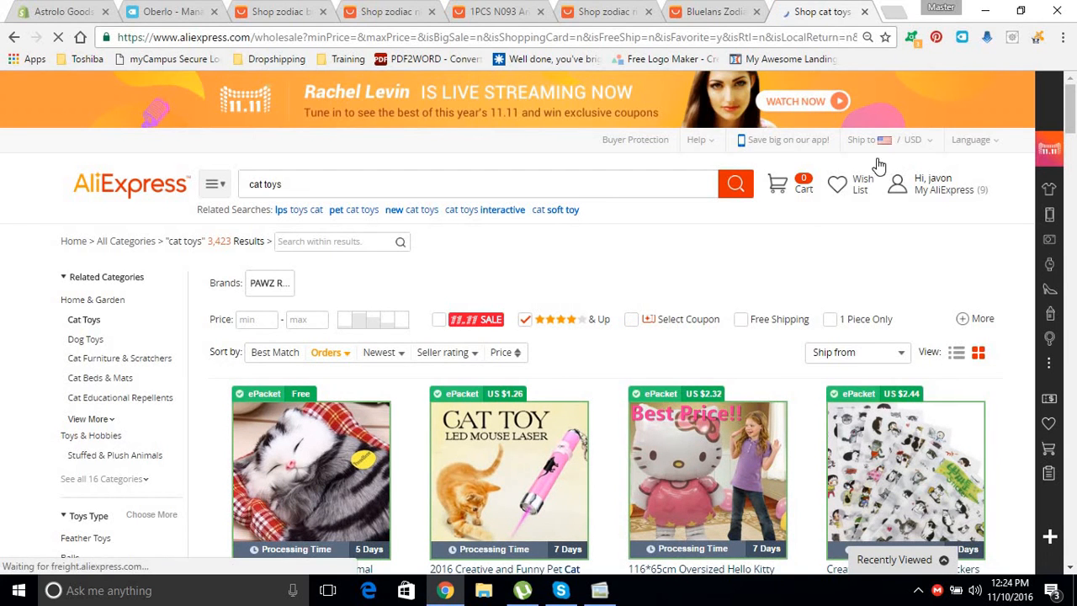
Import the $3.98 sleeping cat plush doll into Oberlo.
left_click_drag(1074, 126, 1074, 139)
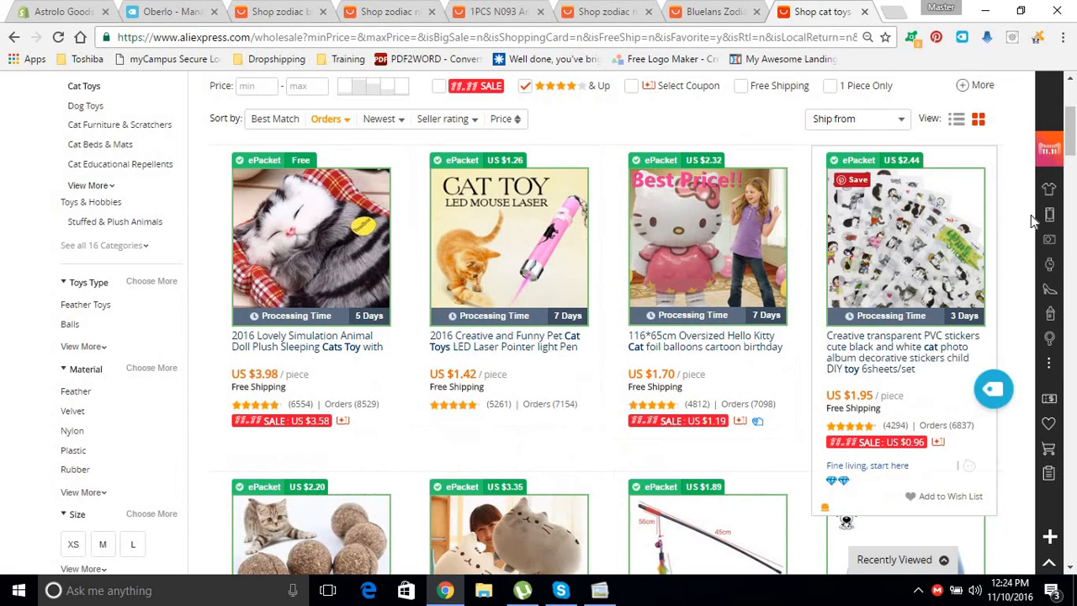
left_click_drag(1072, 159, 1071, 189)
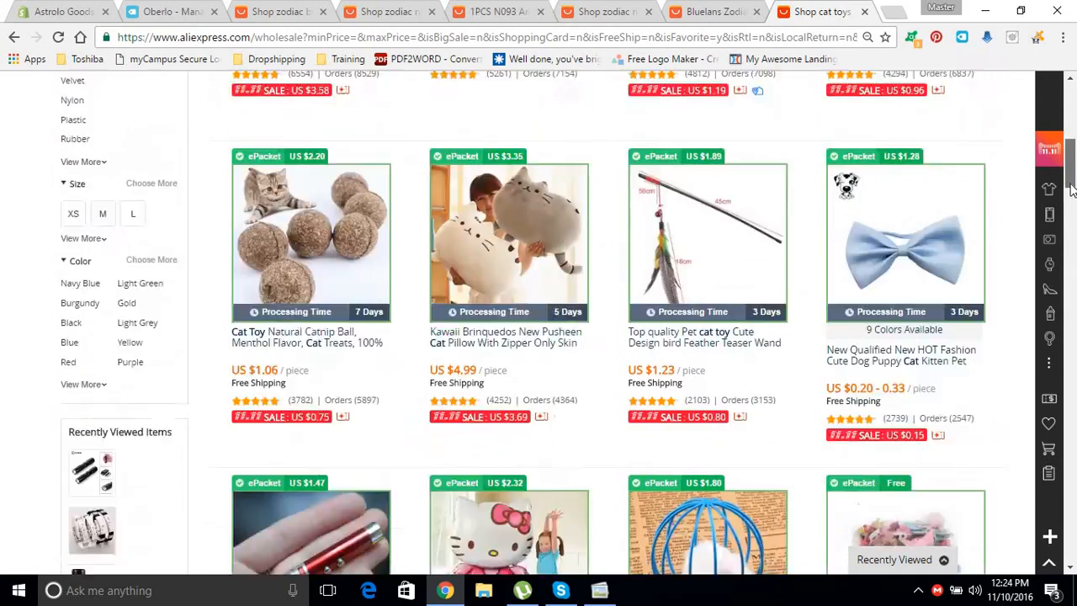
scroll(1073, 189, "down", 3)
scroll(1072, 189, "up", 8)
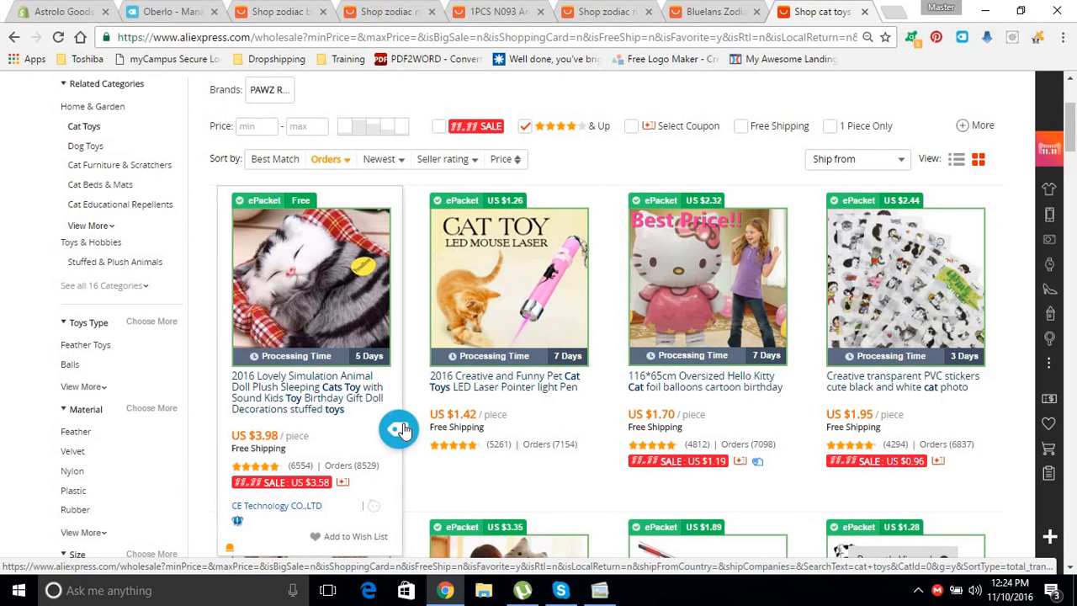
left_click(399, 430)
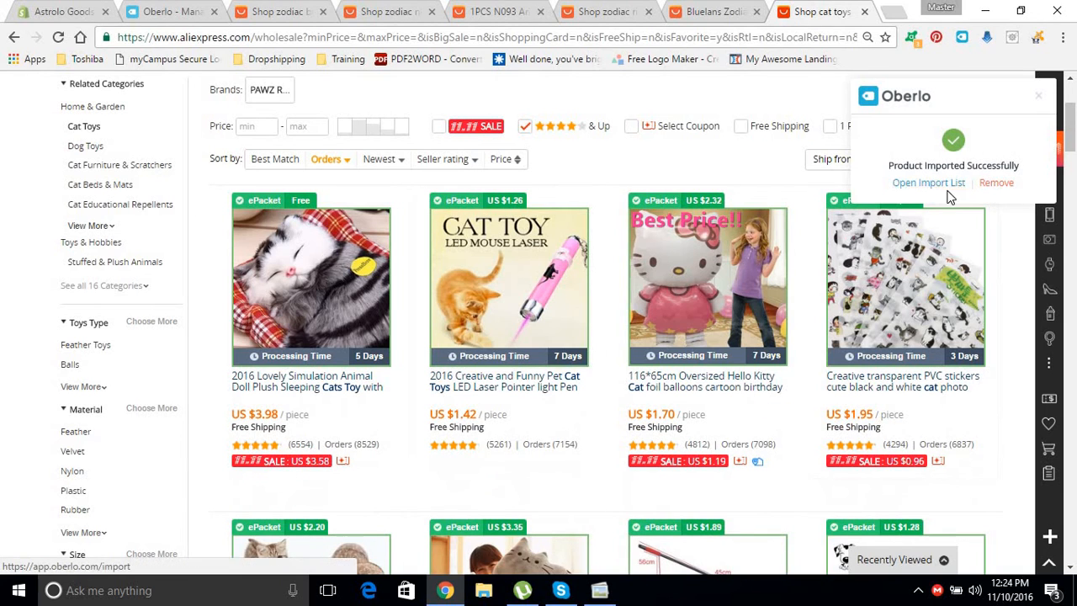
left_click(928, 185)
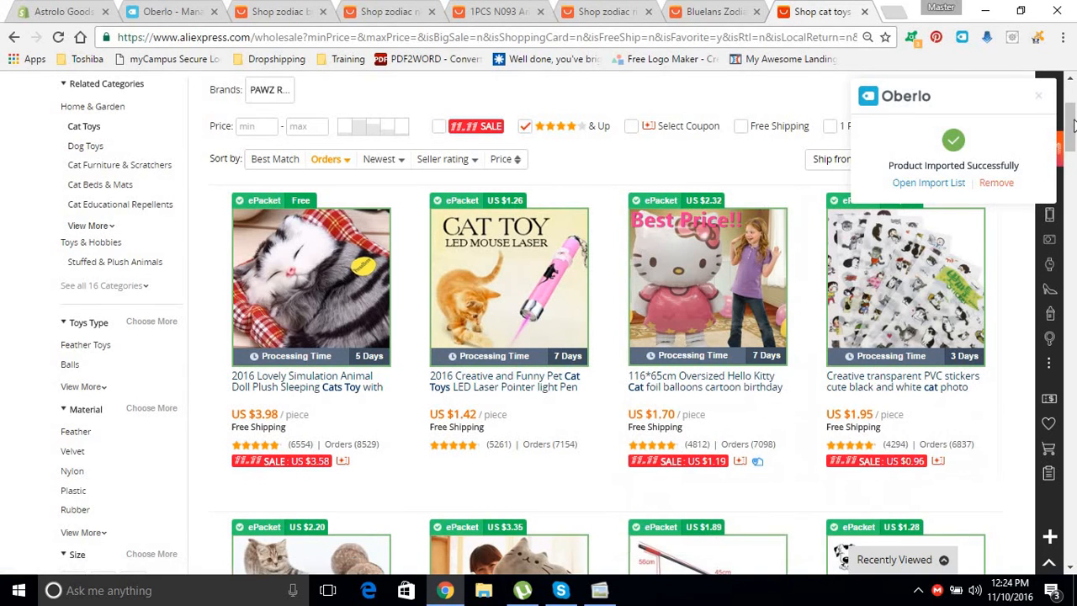
mouse_move(1071, 126)
left_mouse_down()
mouse_move(1071, 165)
mouse_move(1071, 124)
left_mouse_up()
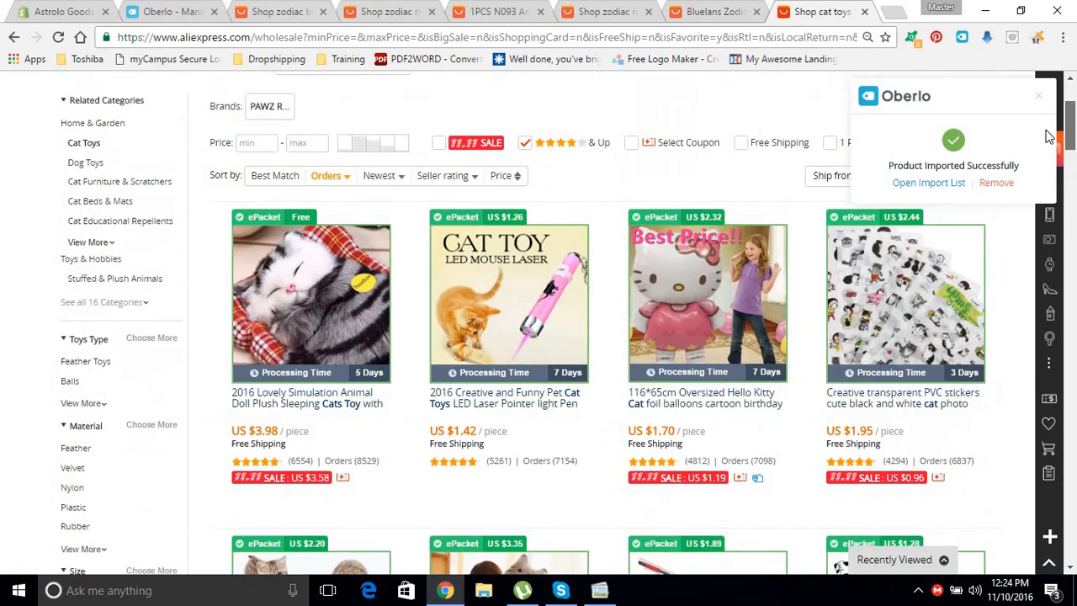
Import the LED laser cat toy into Oberlo from its product page.
left_click(557, 295)
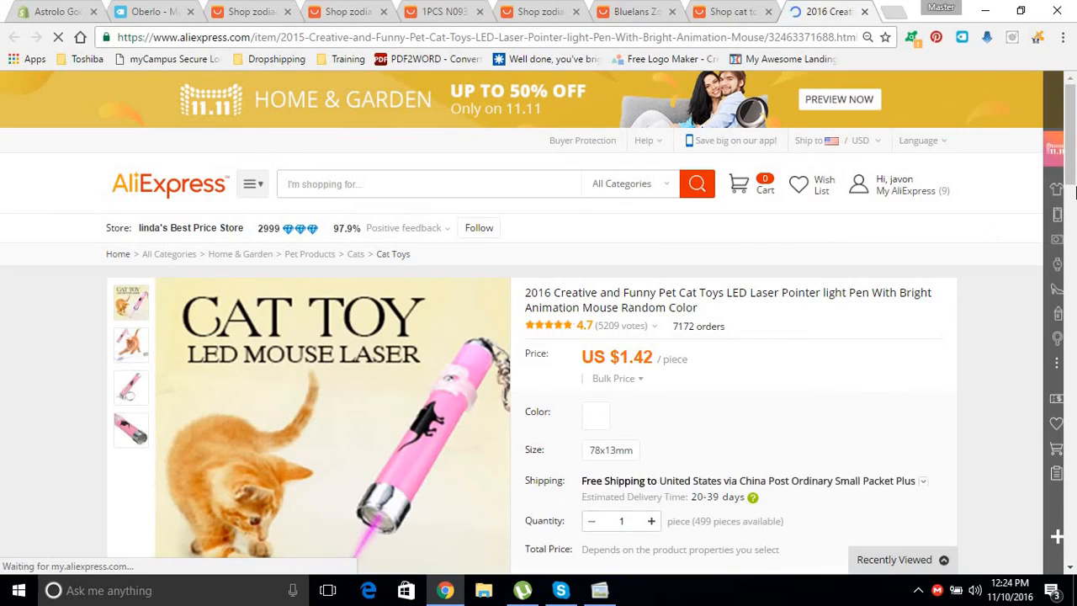
left_click_drag(1071, 137, 1072, 181)
scroll(896, 335, "down", 5)
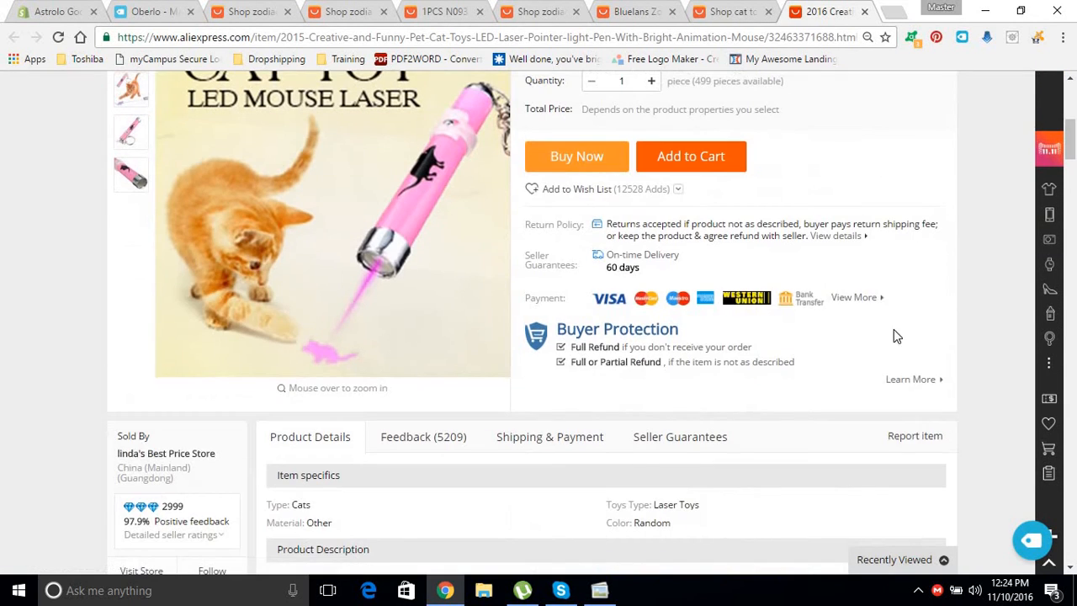
left_click(1035, 539)
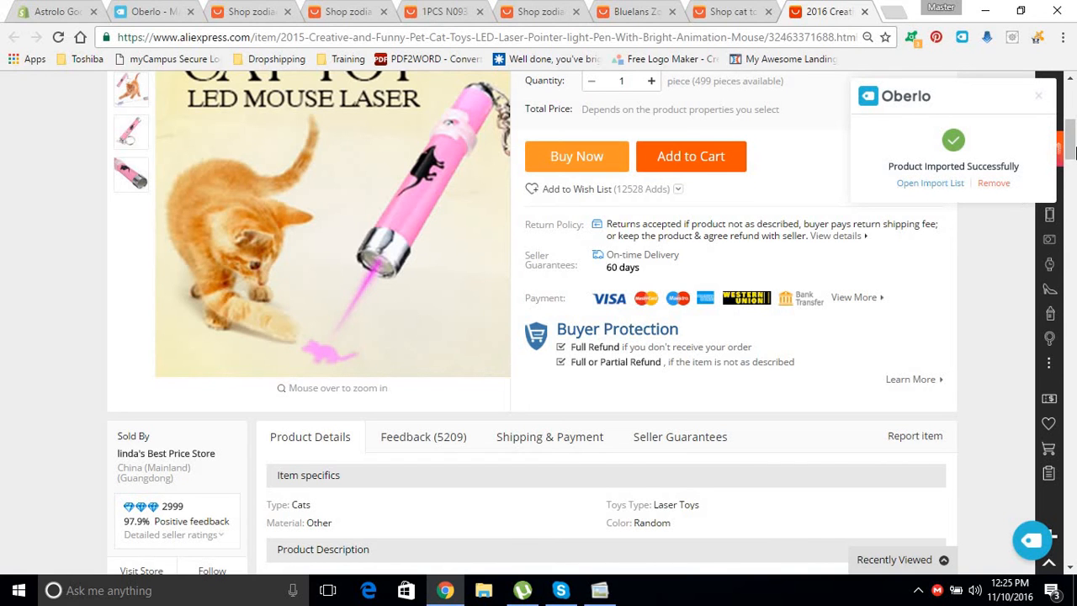
left_click_drag(1073, 150, 1020, 112)
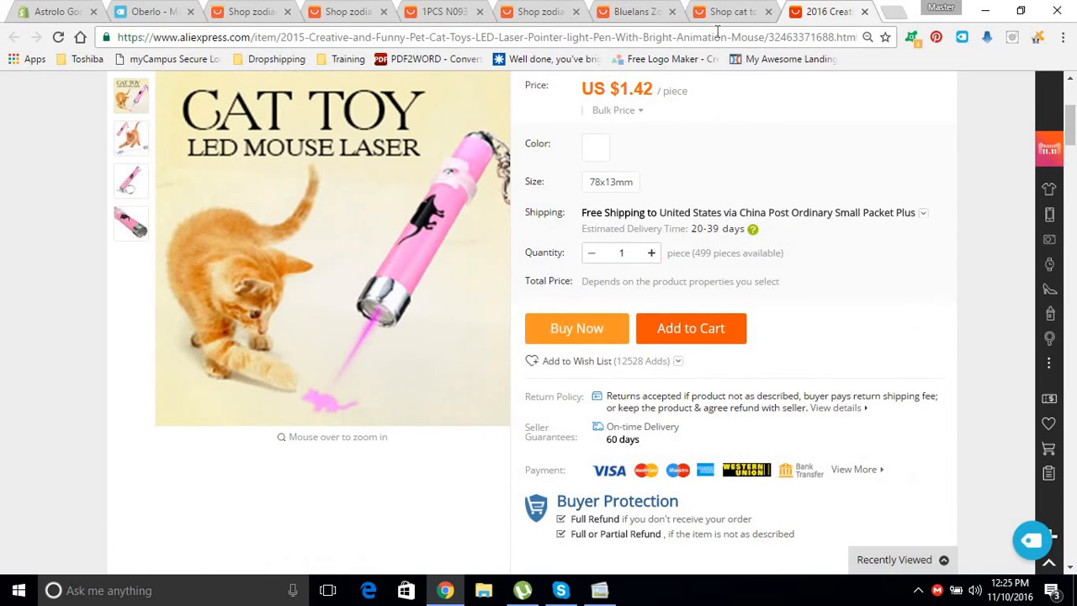
left_click(864, 12)
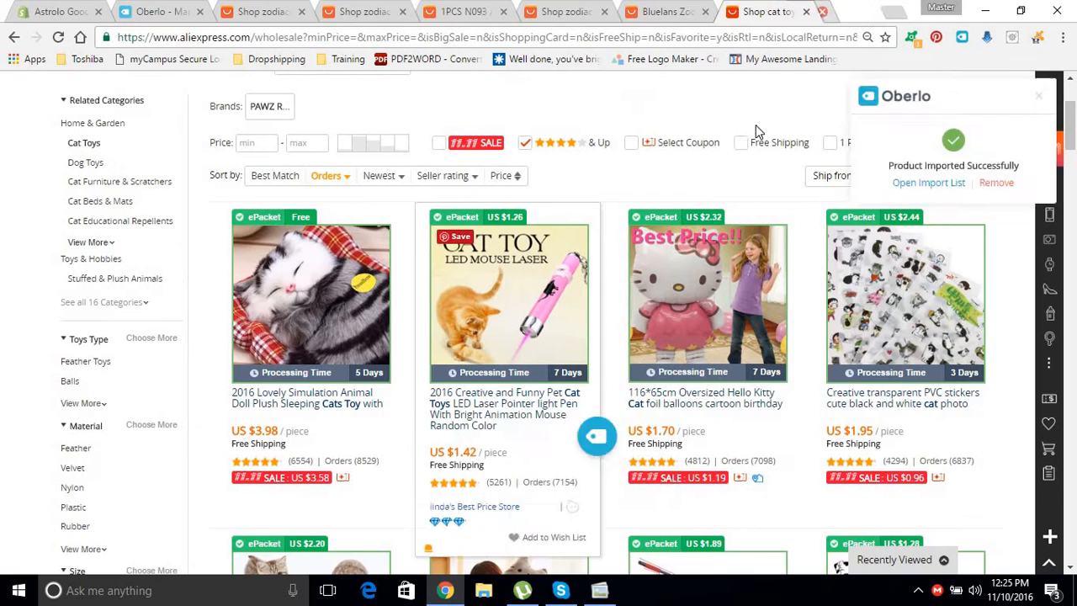
Open the Pusheen cat pillow listing ($4.99) and select its full URL.
left_click_drag(1071, 126, 1074, 154)
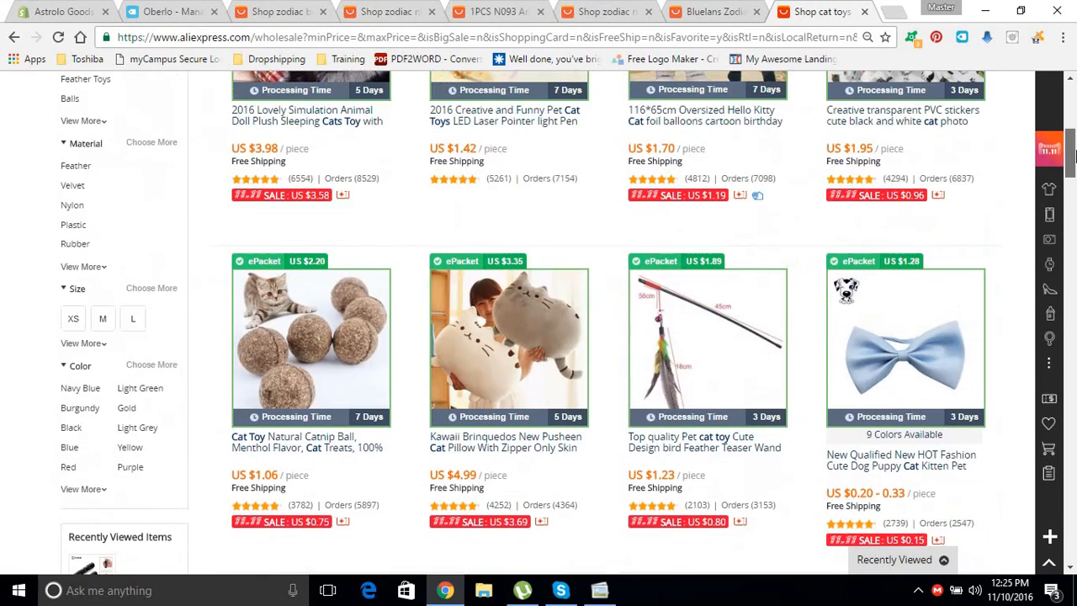
left_click(513, 356)
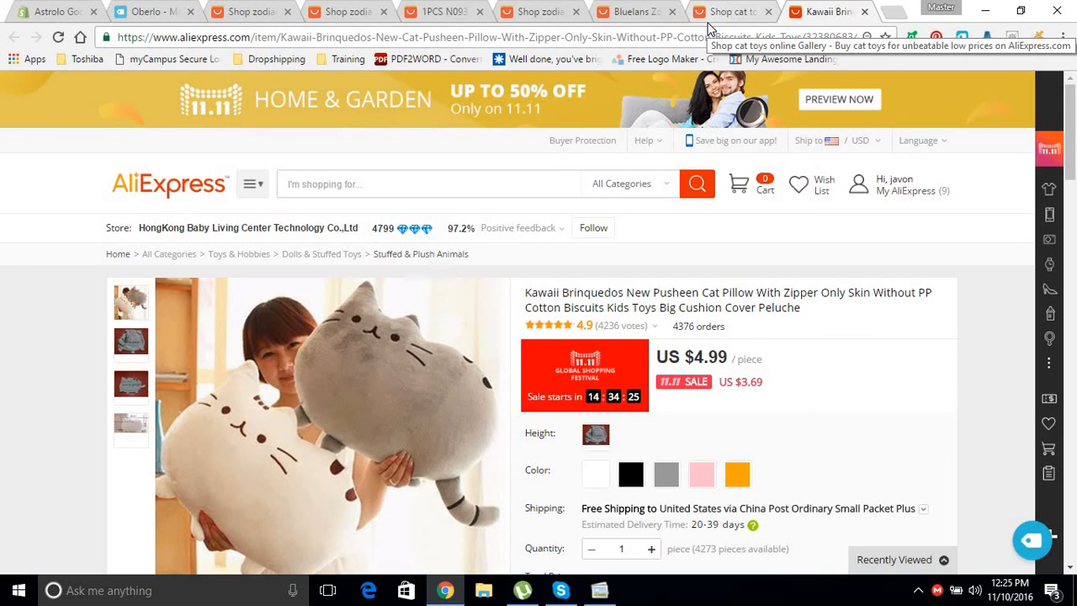
left_click(731, 38)
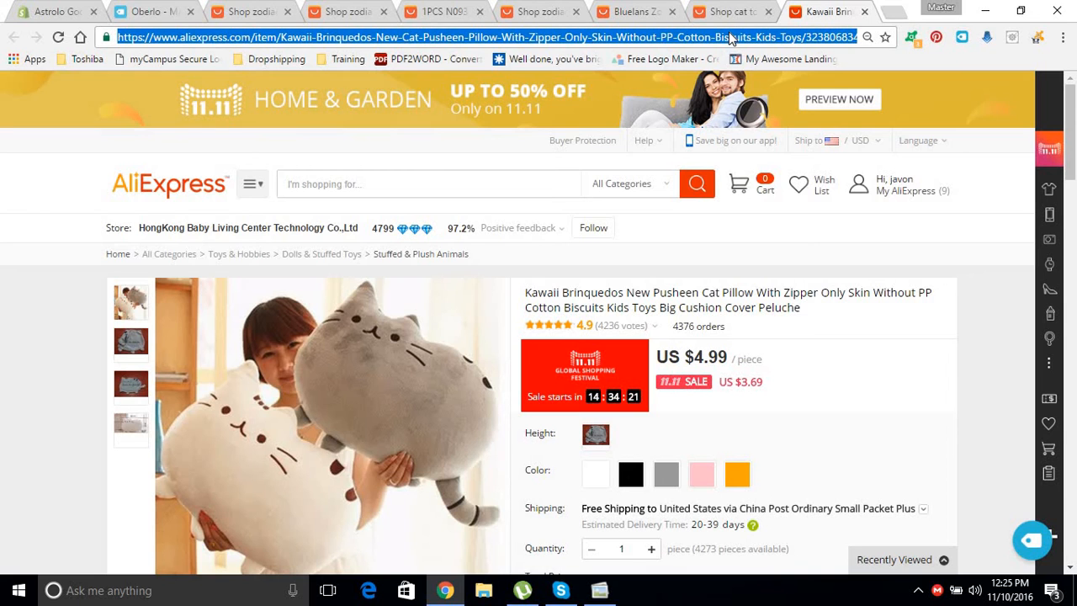
left_click(148, 17)
left_click_drag(1070, 118, 1069, 95)
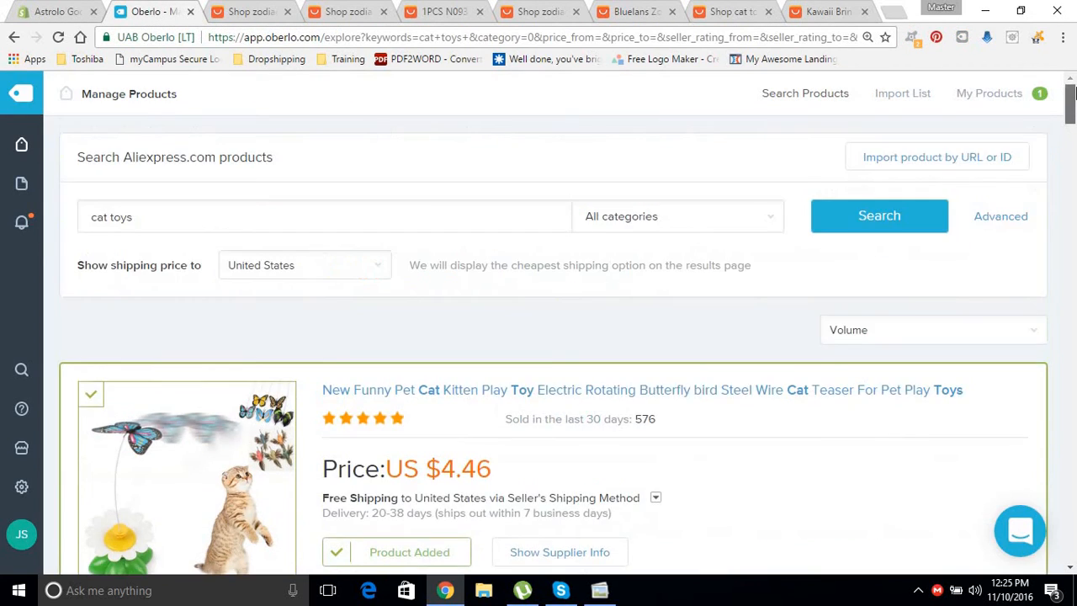
Import the Pusheen cat pillow by its pasted AliExpress URL and view the 4-product Import List.
left_click(890, 160)
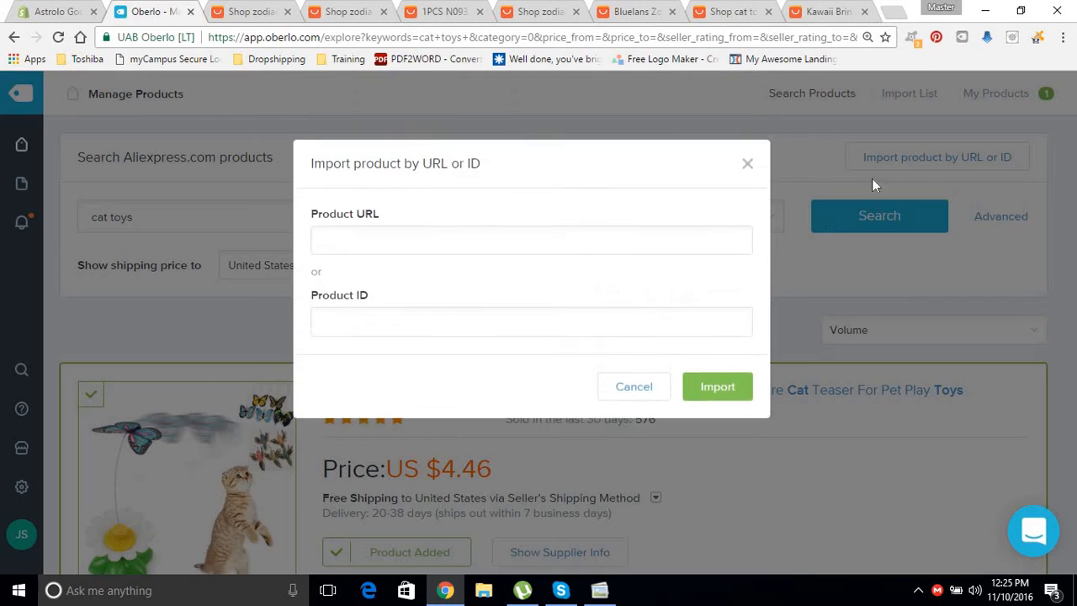
left_click(423, 256)
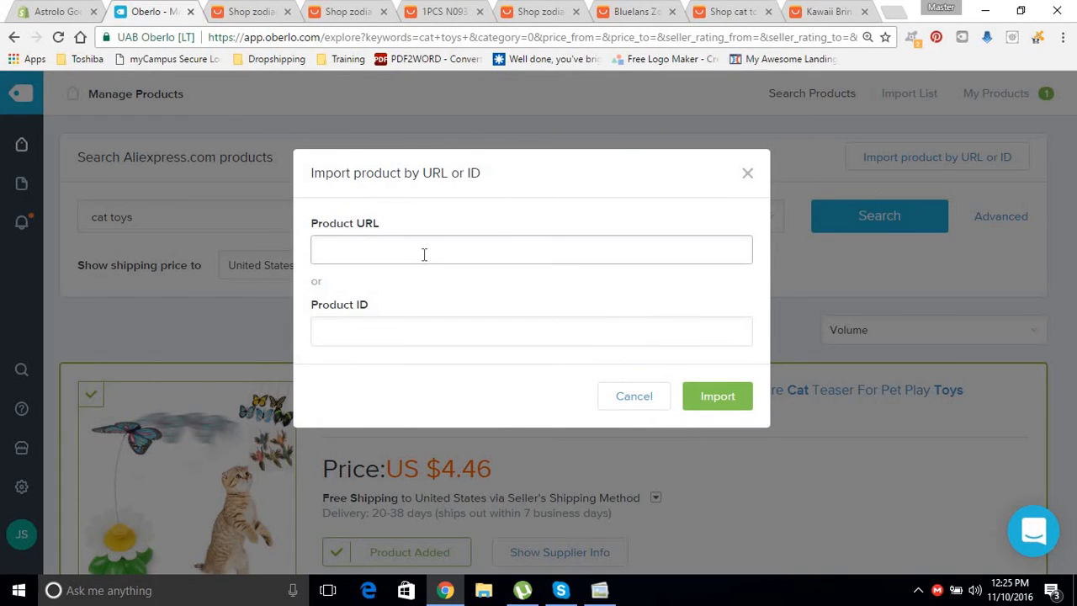
key("ctrl+v")
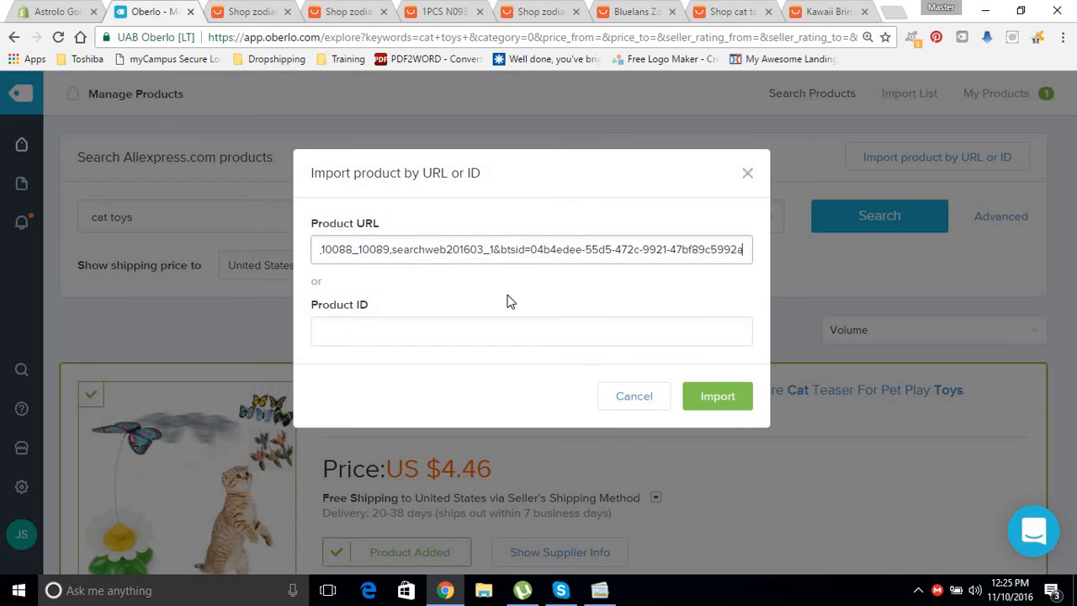
left_click(736, 408)
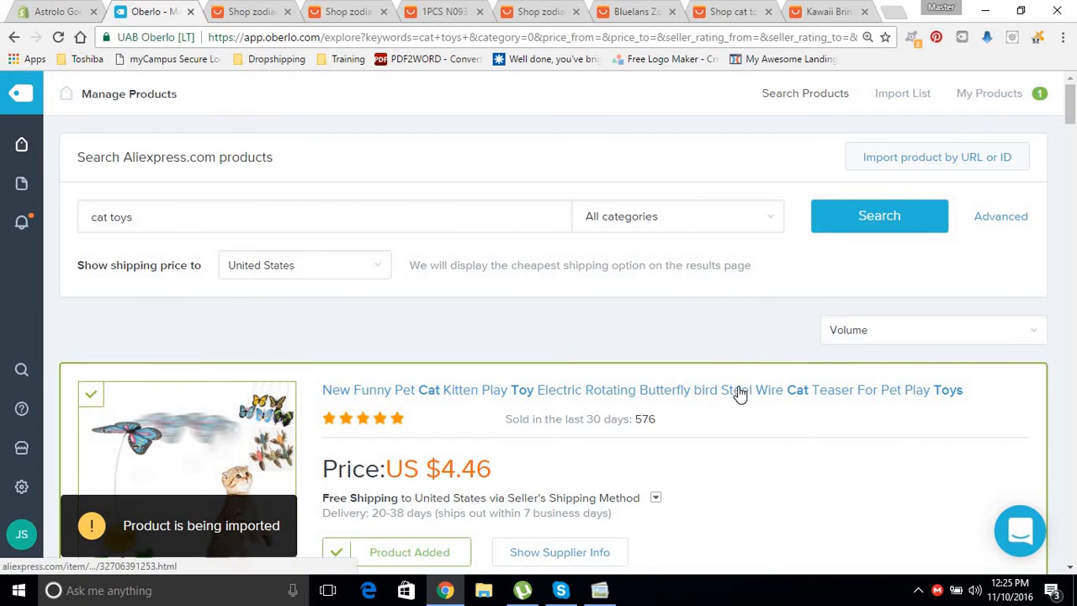
left_click(915, 99)
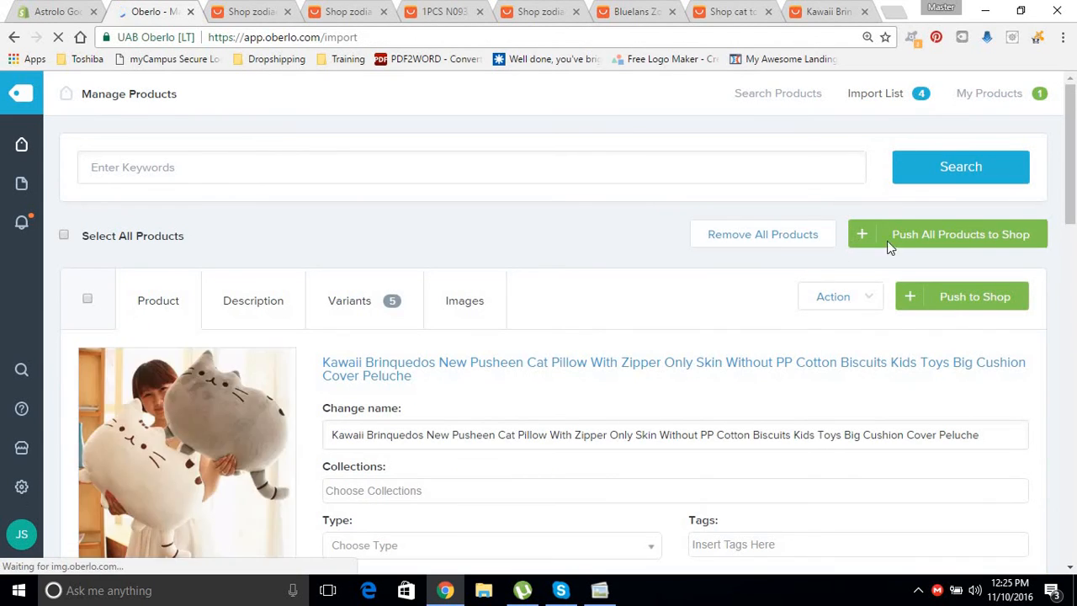
Replace the imported pillow's name with 'Cute fluffy cat pillow'.
left_click_drag(1071, 138, 1073, 114)
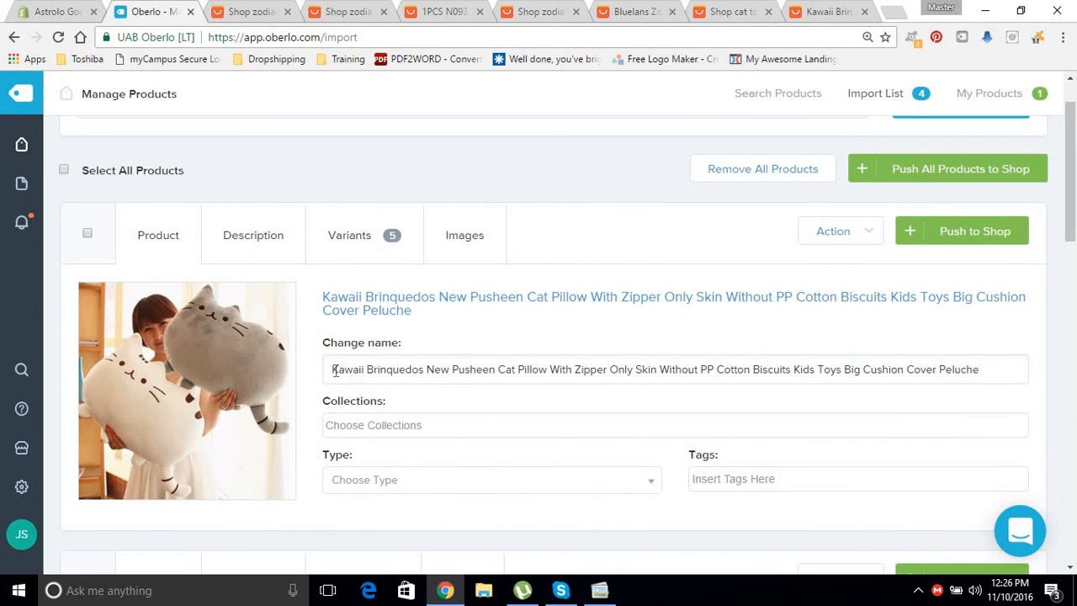
left_click_drag(334, 370, 1074, 364)
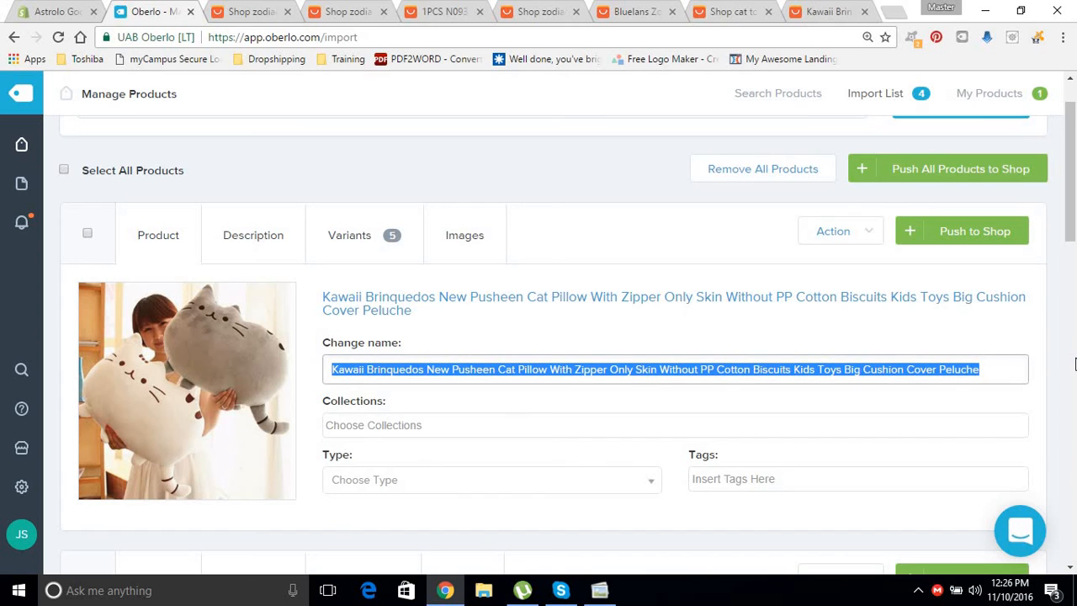
type("Cute fluffy cat pillow")
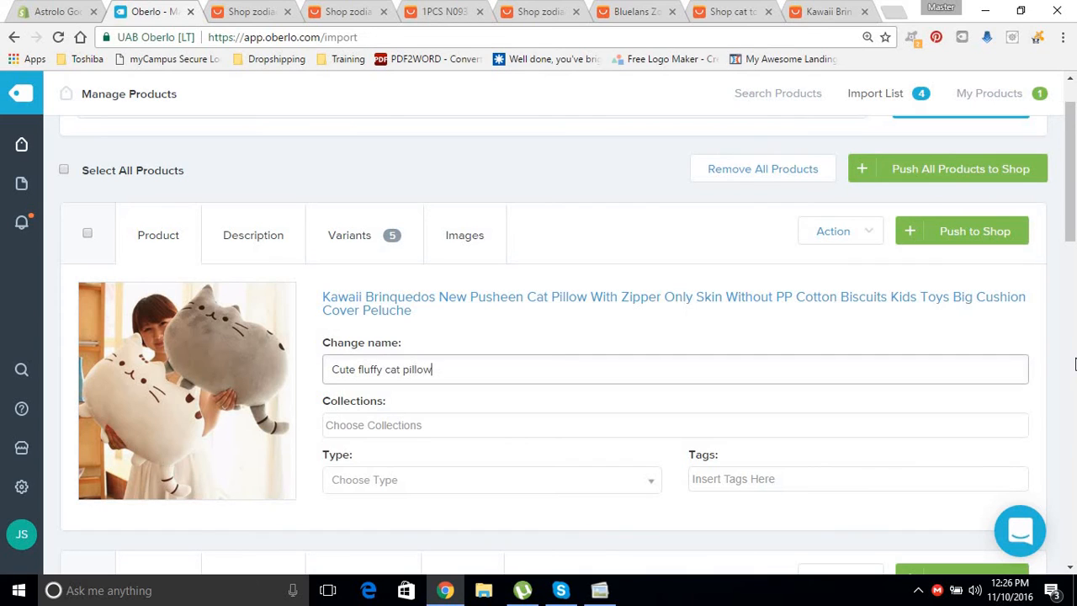
Check the Type list, then add a 'cat' tag and remove it again, leaving tags empty.
left_click(459, 480)
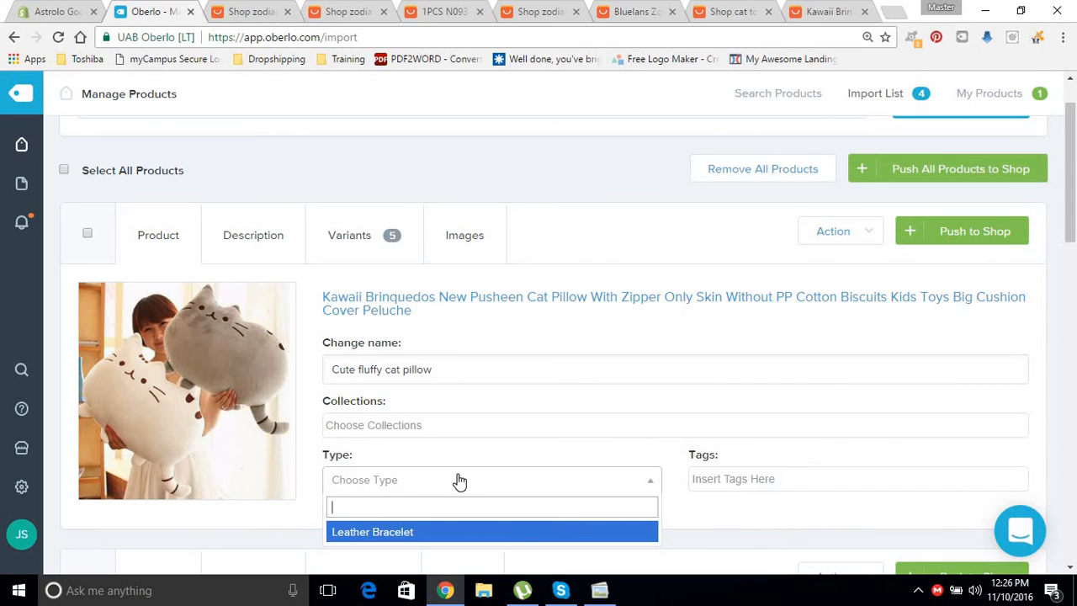
left_click(763, 475)
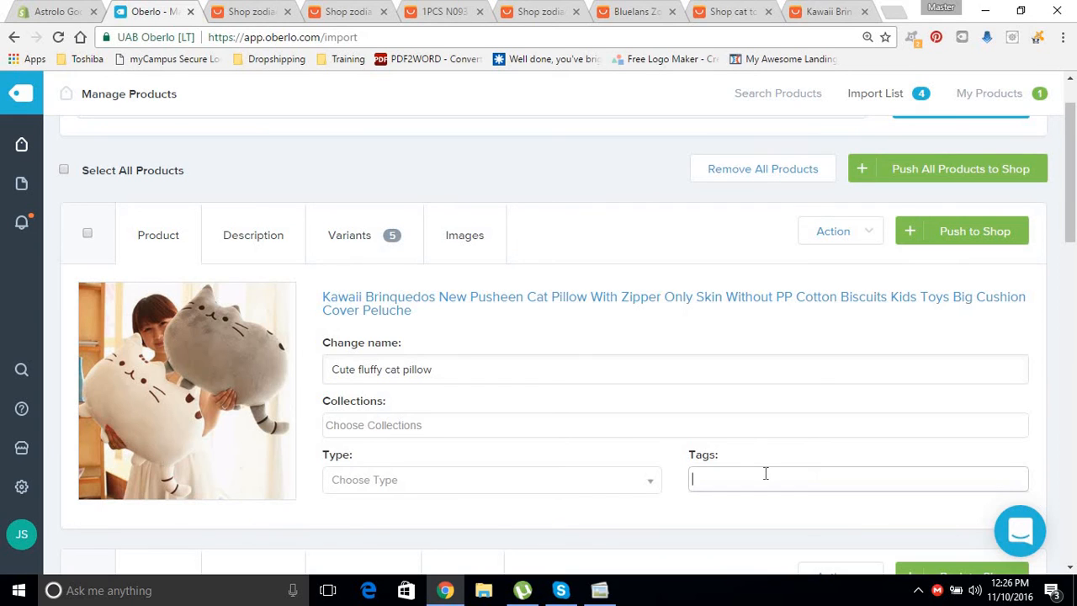
type("cat")
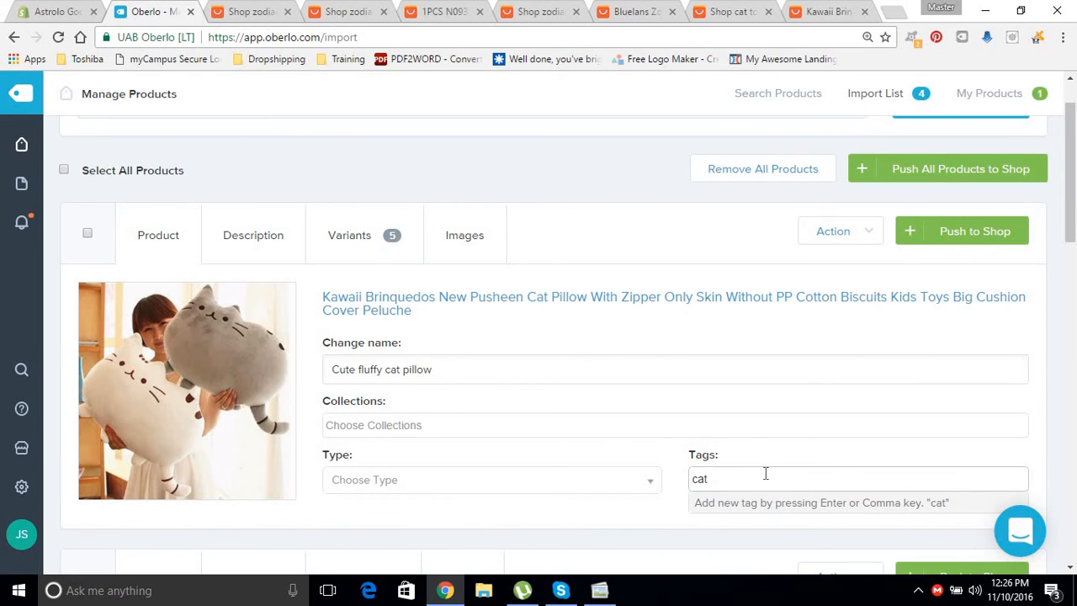
key("Return")
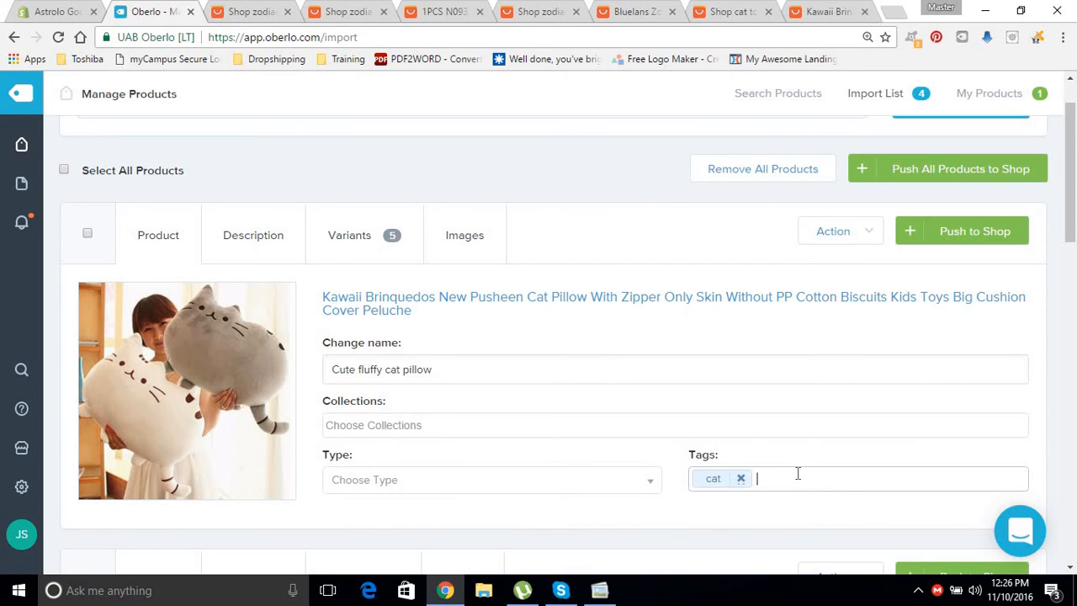
left_click(741, 479)
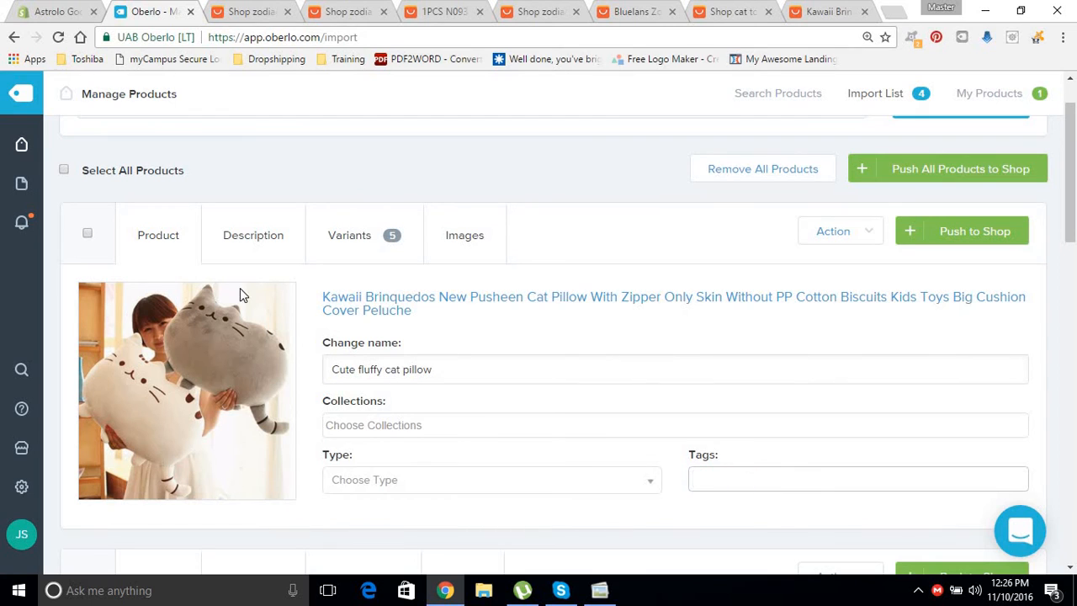
Clear the long imported pillow description and type 'This is my description' instead.
left_click(260, 235)
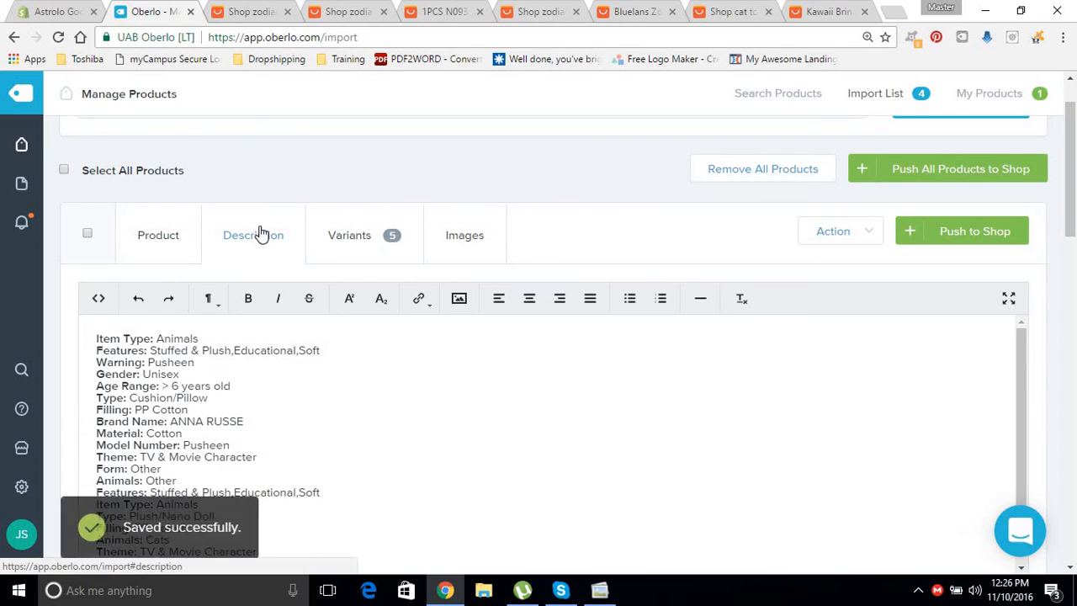
left_click(405, 484)
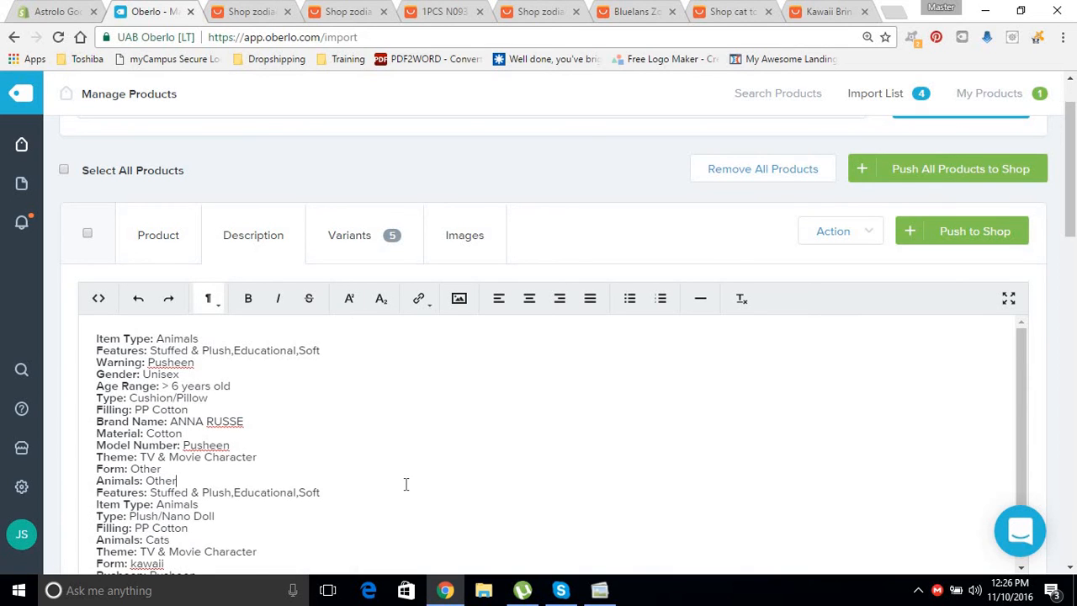
key("ctrl+a")
key("BackSpace")
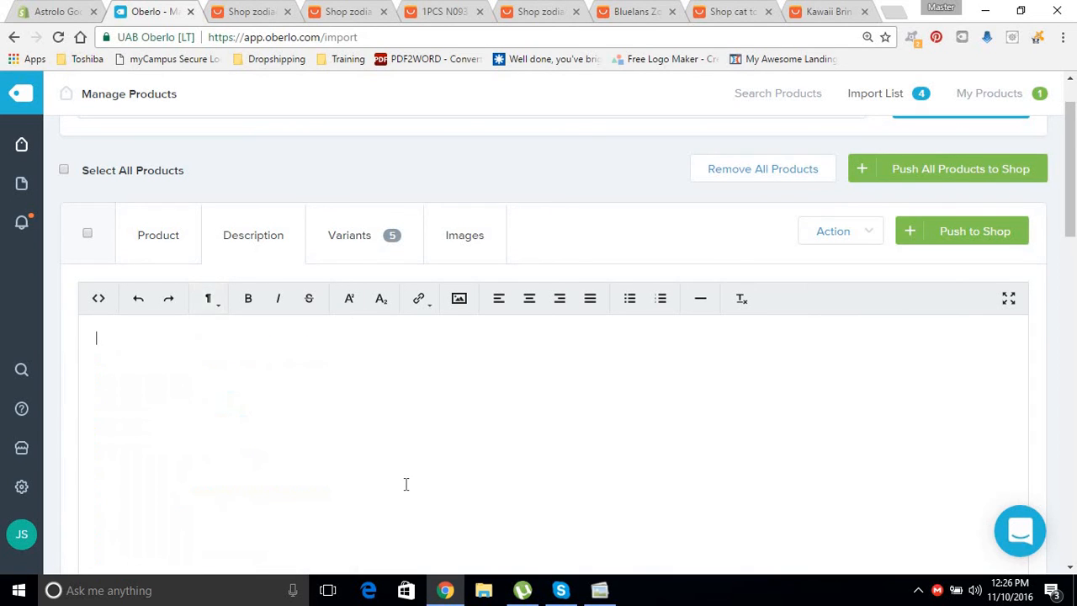
type("Rg")
key("BackSpace")
key("BackSpace")
type("This is")
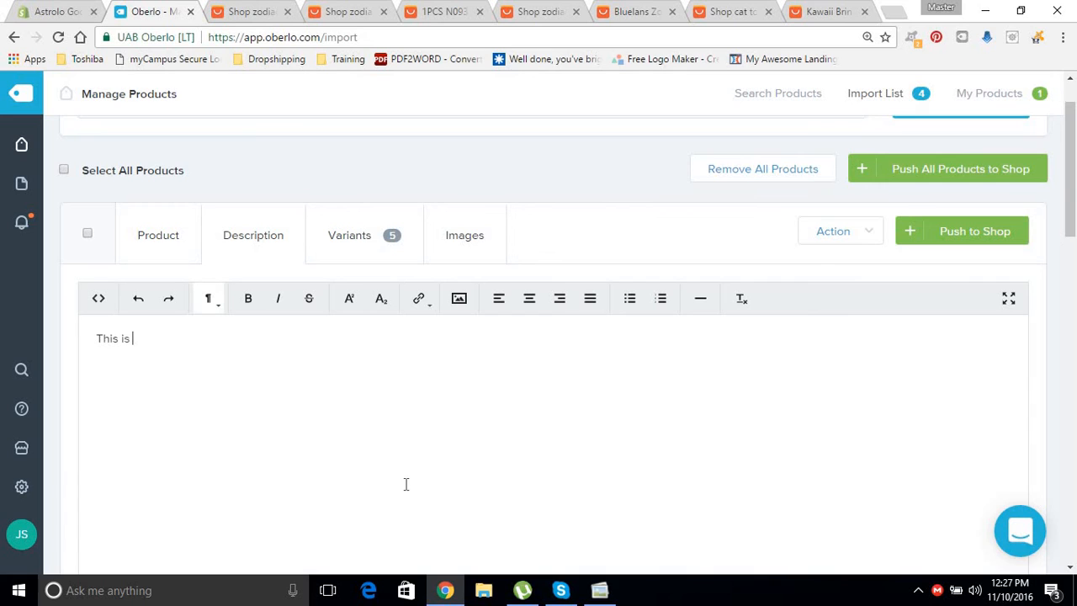
type(" my description")
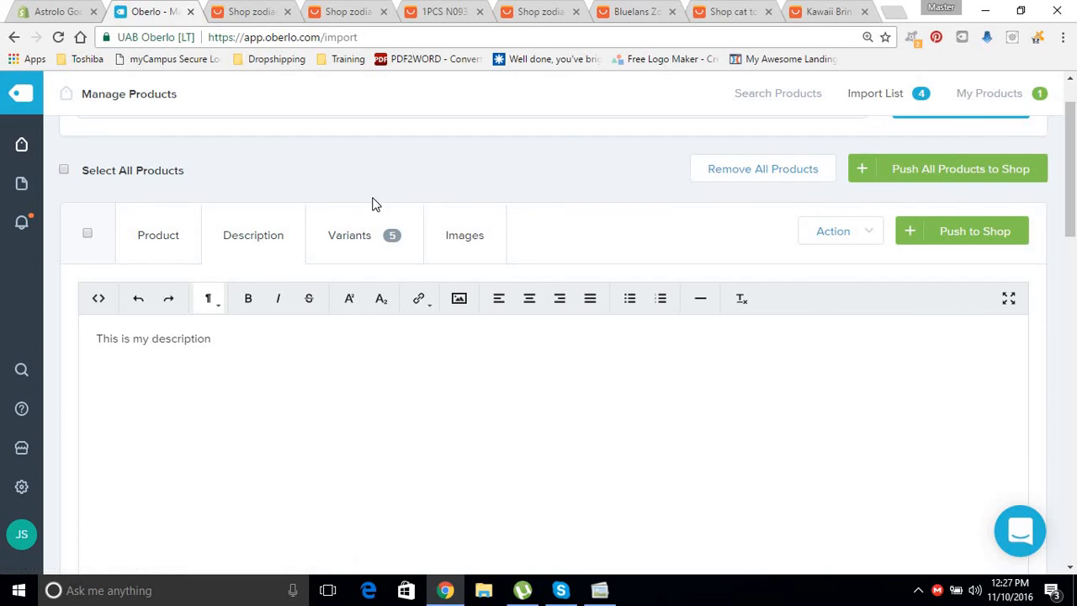
left_click(356, 254)
left_click(281, 250)
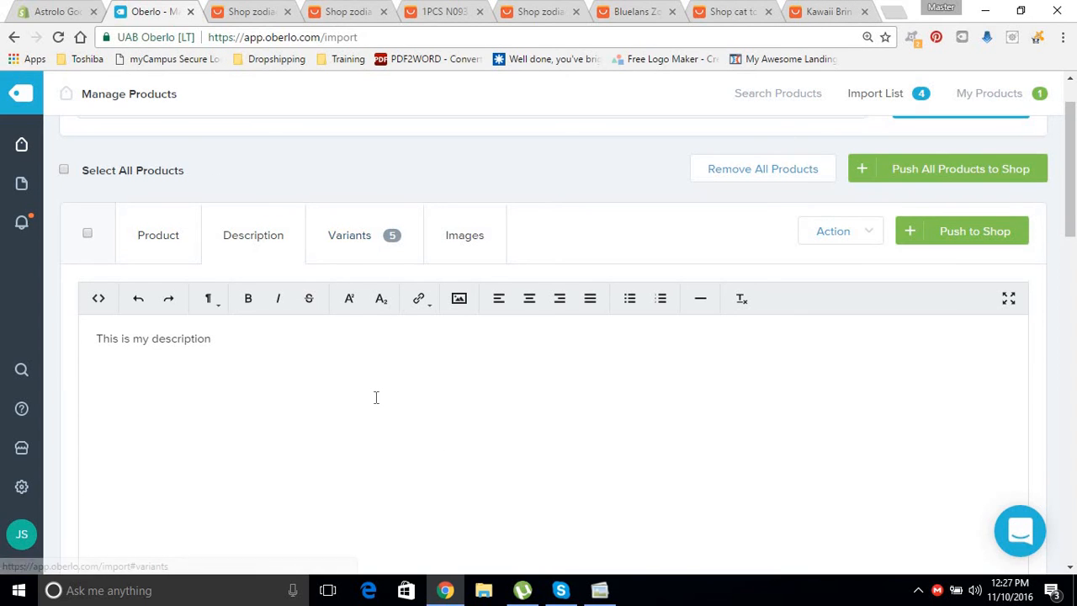
Bring up the Variants list and look over the five colour variants' prices and weights.
left_click(373, 253)
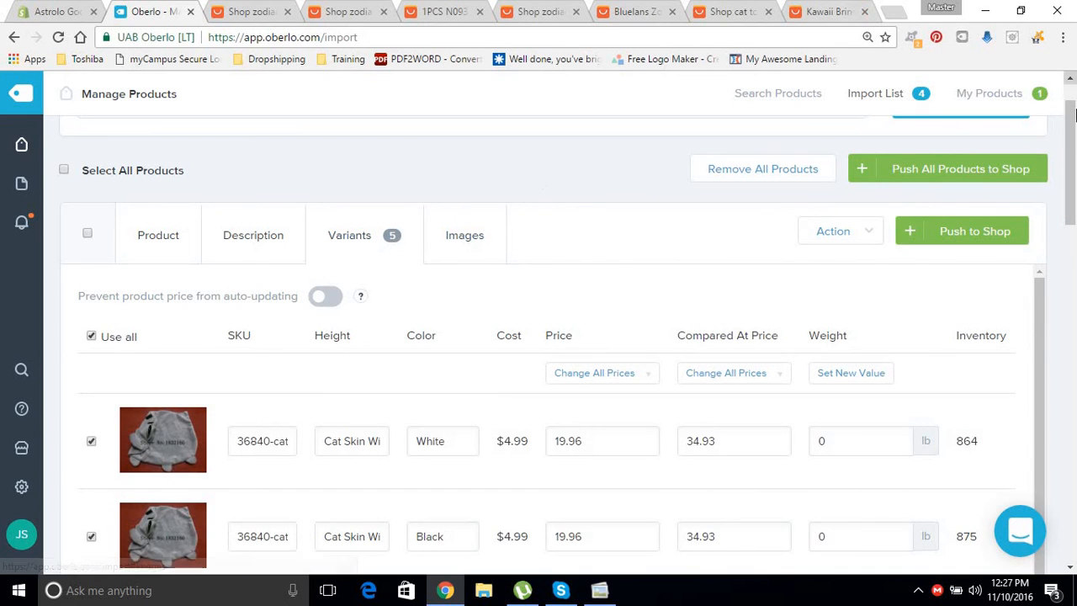
scroll(1072, 223, "down", 2)
scroll(1072, 223, "down", 5)
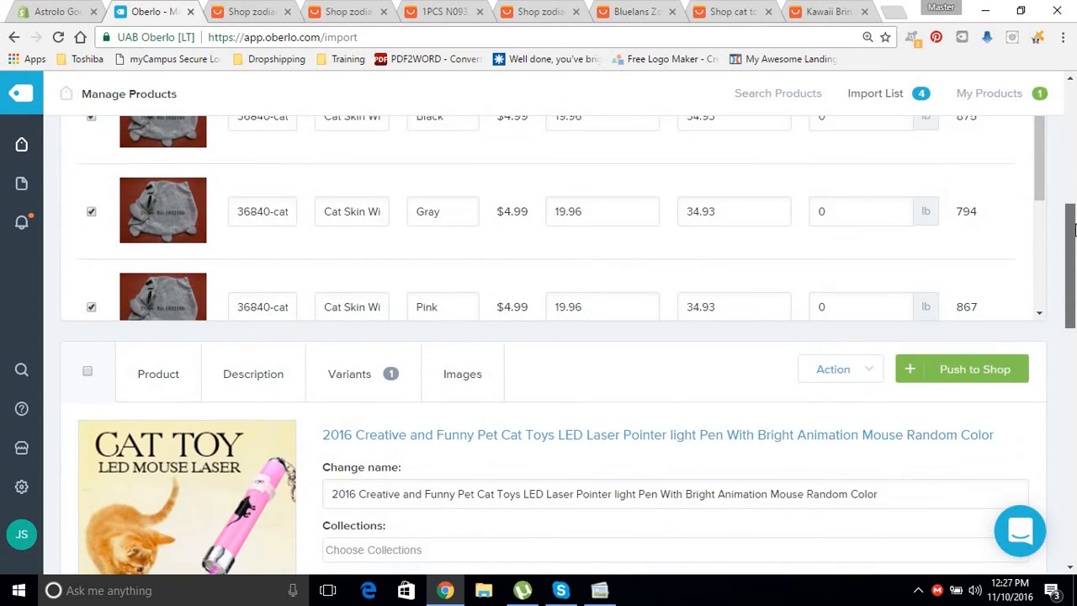
scroll(1072, 189, "up", 4)
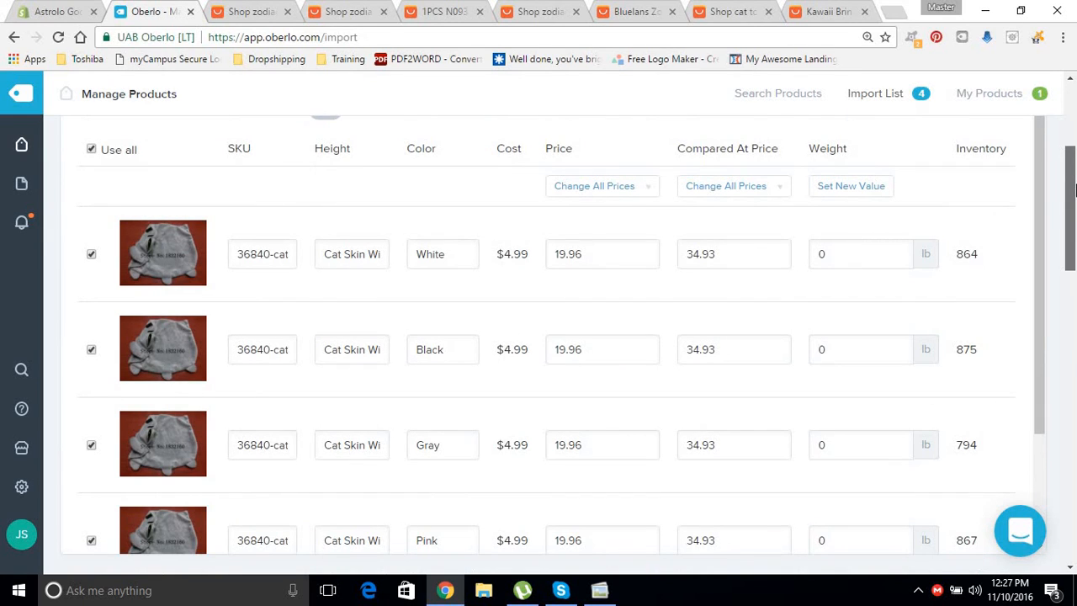
scroll(1074, 189, "up", 1)
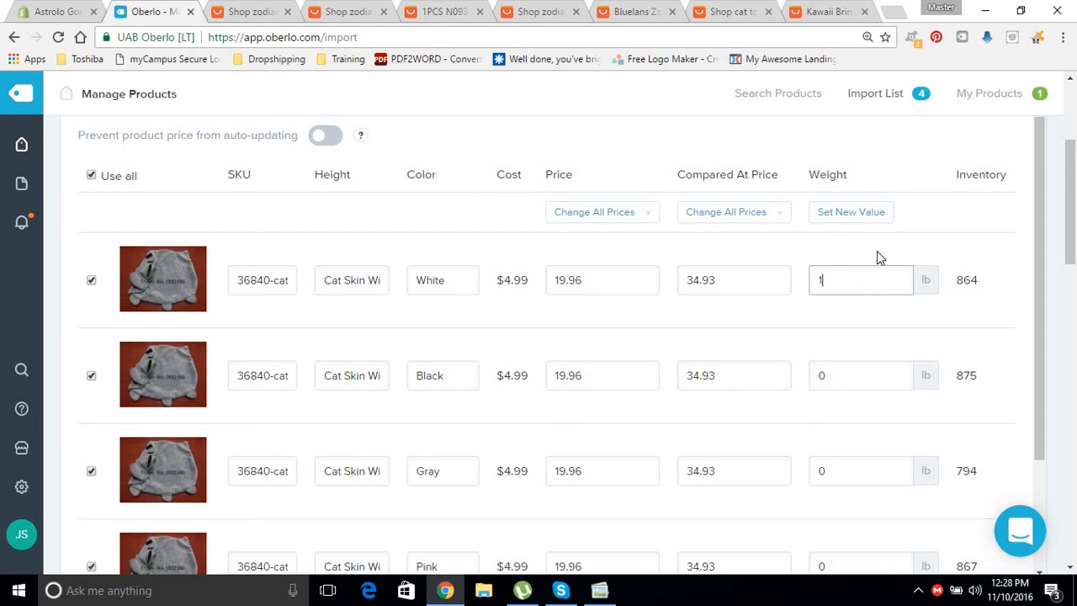
mouse_move(1040, 207)
left_mouse_down()
mouse_move(1035, 303)
mouse_move(1050, 202)
left_mouse_up()
scroll(1004, 380, "down", 2)
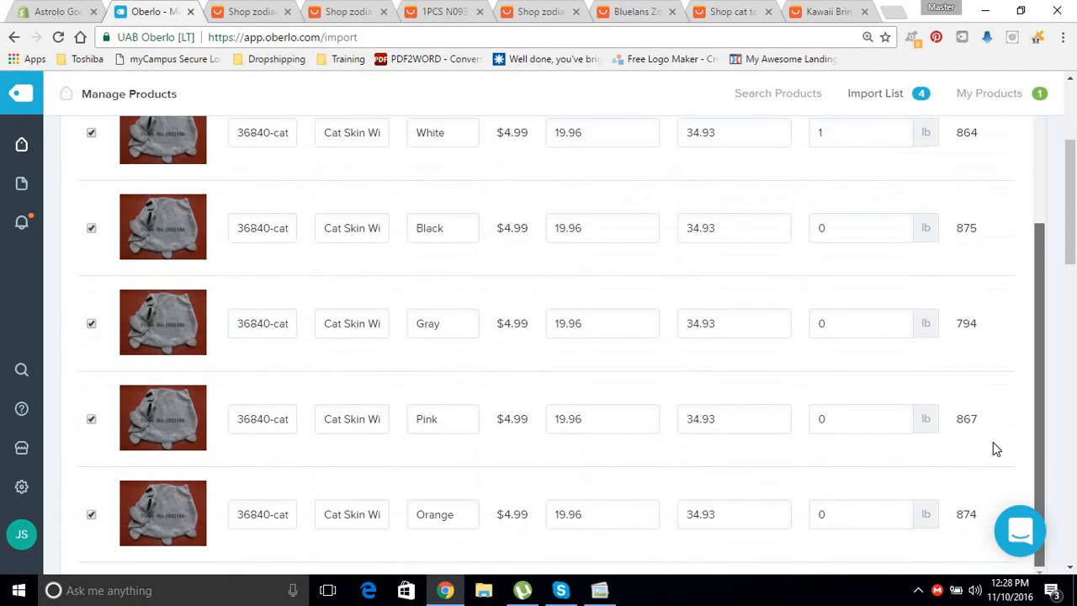
scroll(1047, 228, "up", 2)
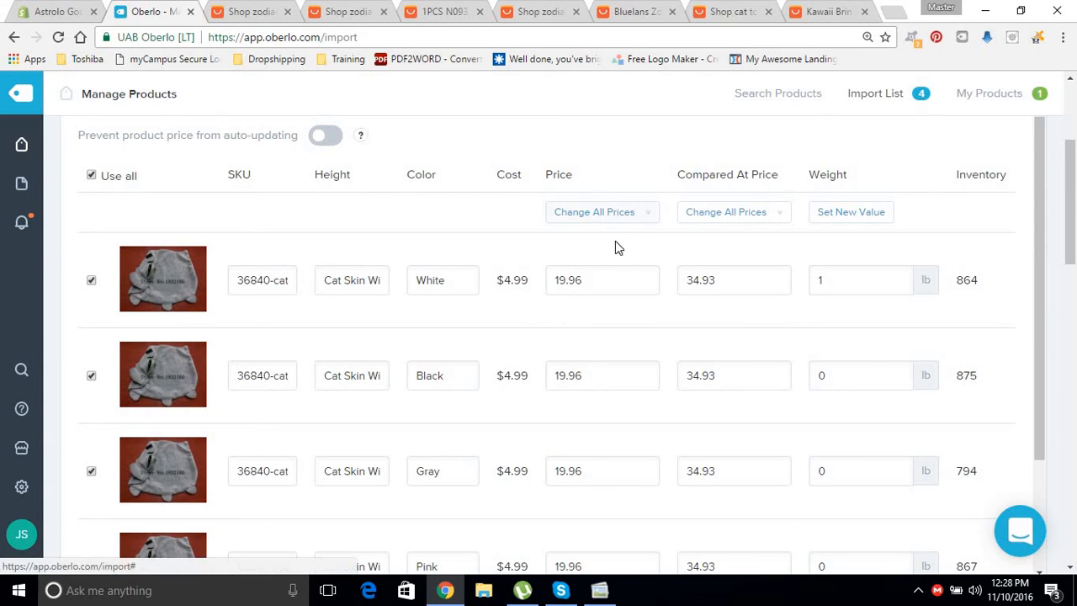
scroll(1037, 236, "down", 2)
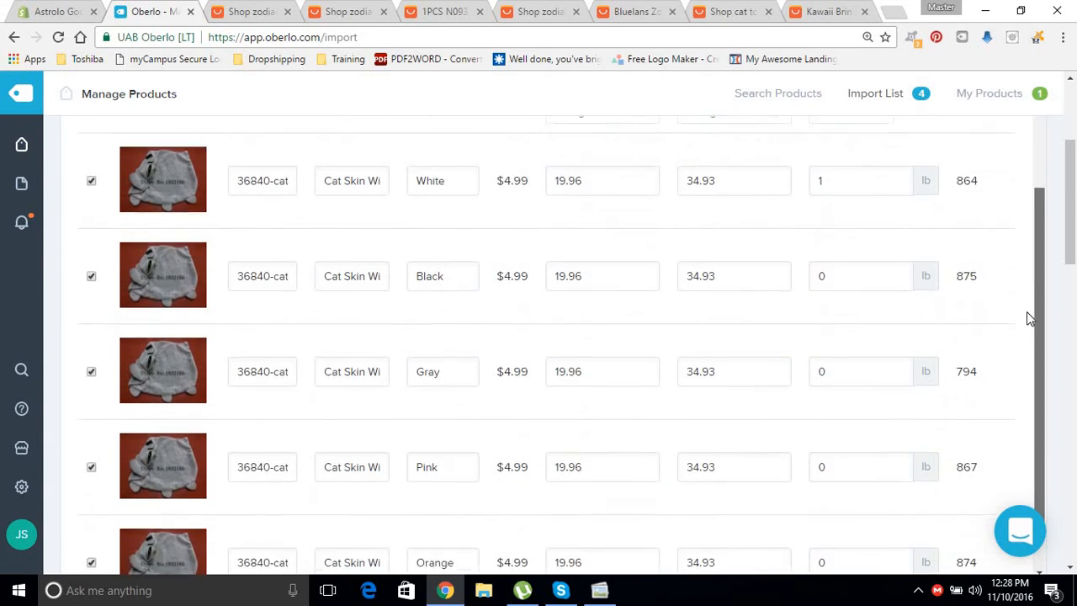
scroll(1034, 202, "up", 2)
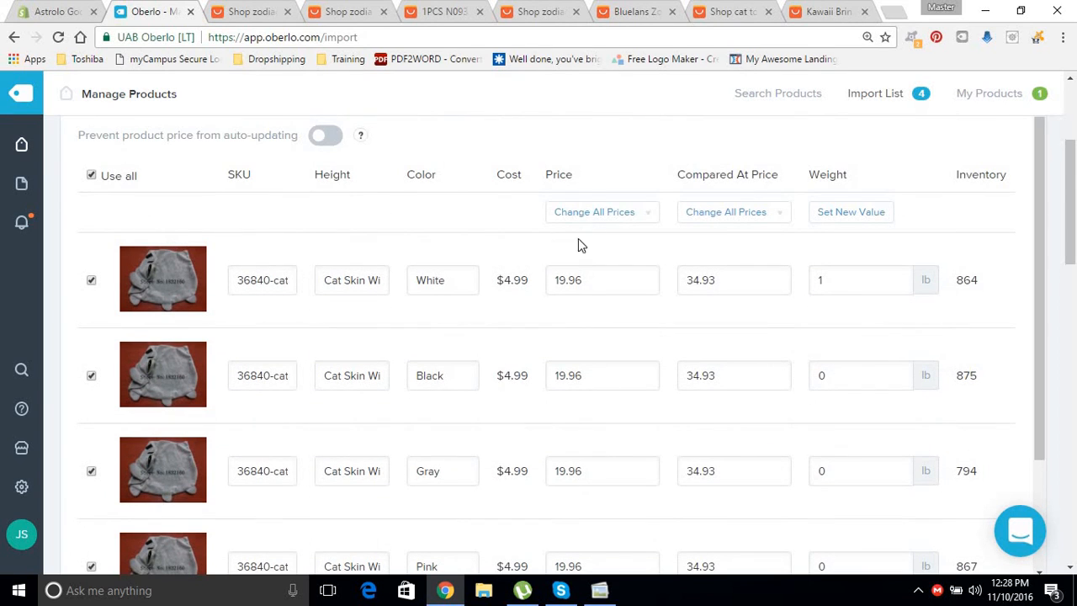
Set the price of every cat pillow variant to 25.
left_click(594, 211)
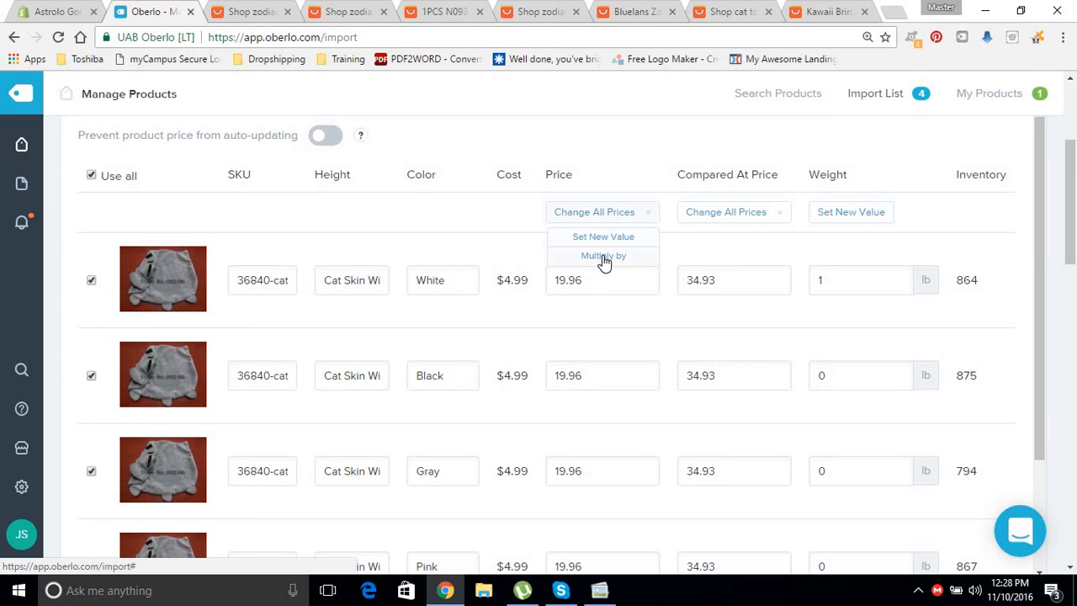
left_click(602, 236)
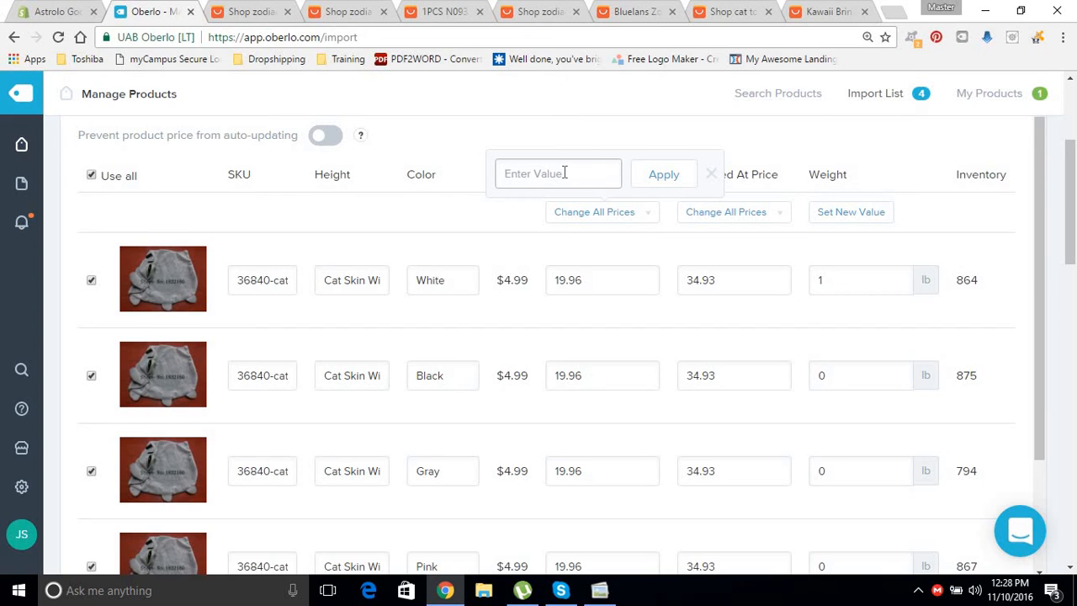
type("25")
left_click(667, 181)
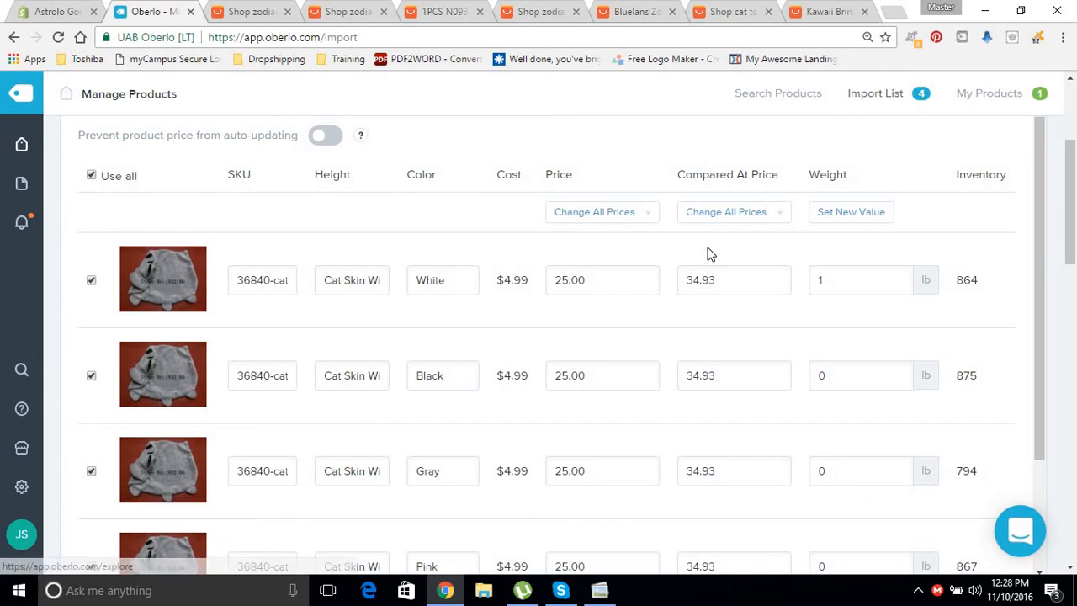
Set the weight of every variant to 1 lb.
left_click(713, 217)
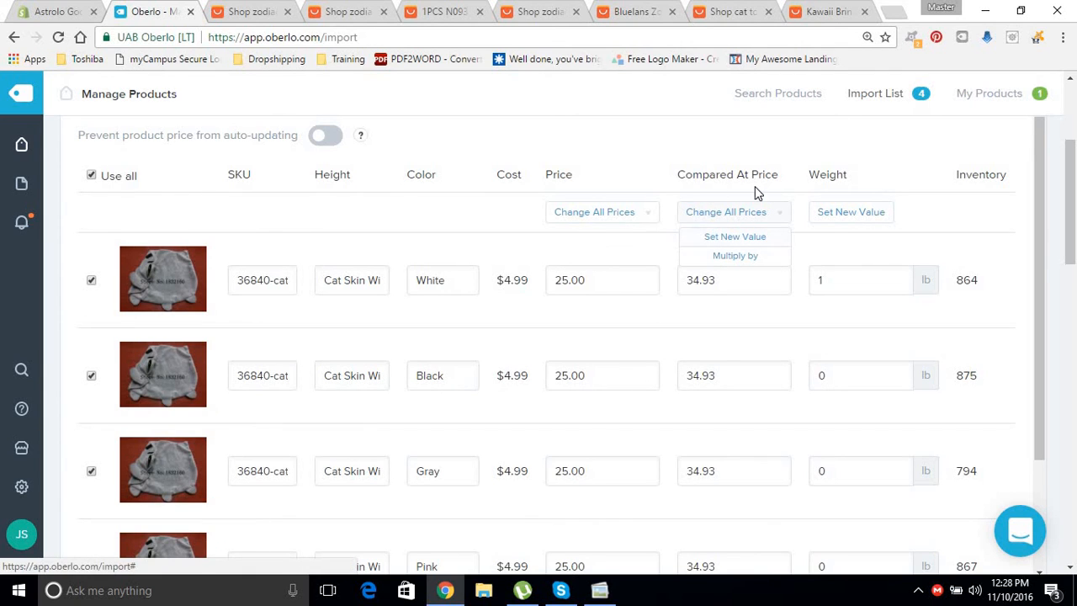
left_click(852, 216)
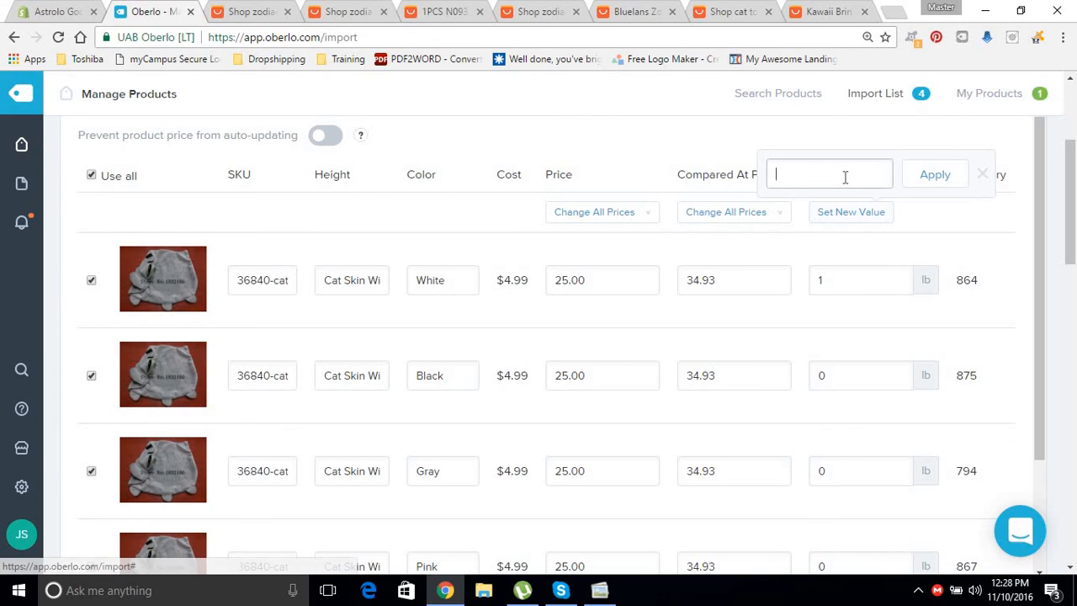
left_click(941, 183)
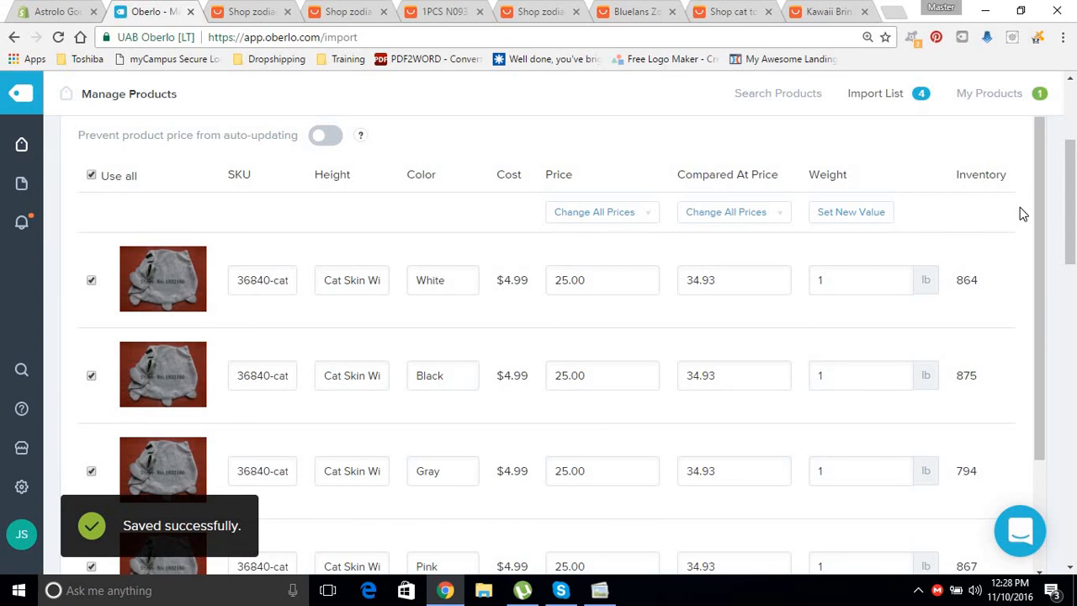
mouse_move(1037, 181)
left_mouse_down()
mouse_move(1009, 373)
mouse_move(1029, 199)
left_mouse_up()
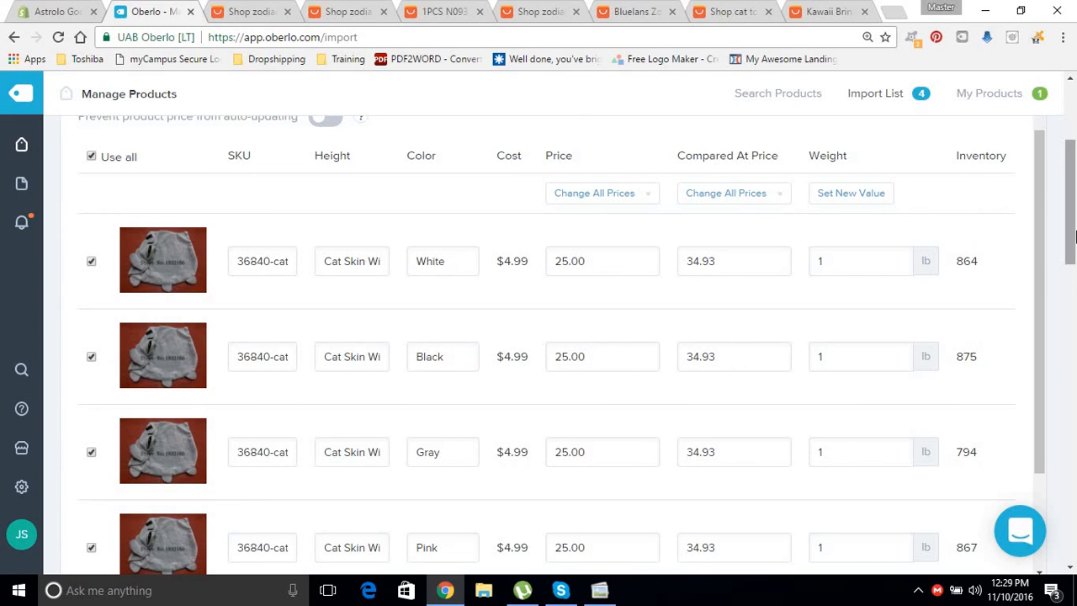
scroll(1067, 291, "up", 3)
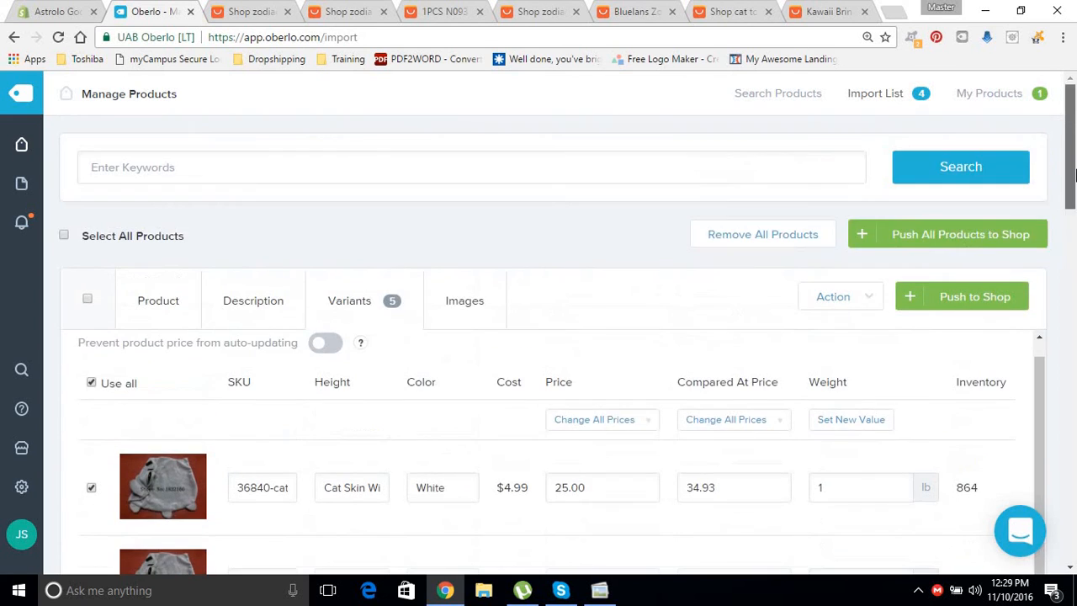
Bring up the cat pillow's image choices and look through the available photos.
left_click(466, 313)
left_click_drag(1074, 151, 1073, 185)
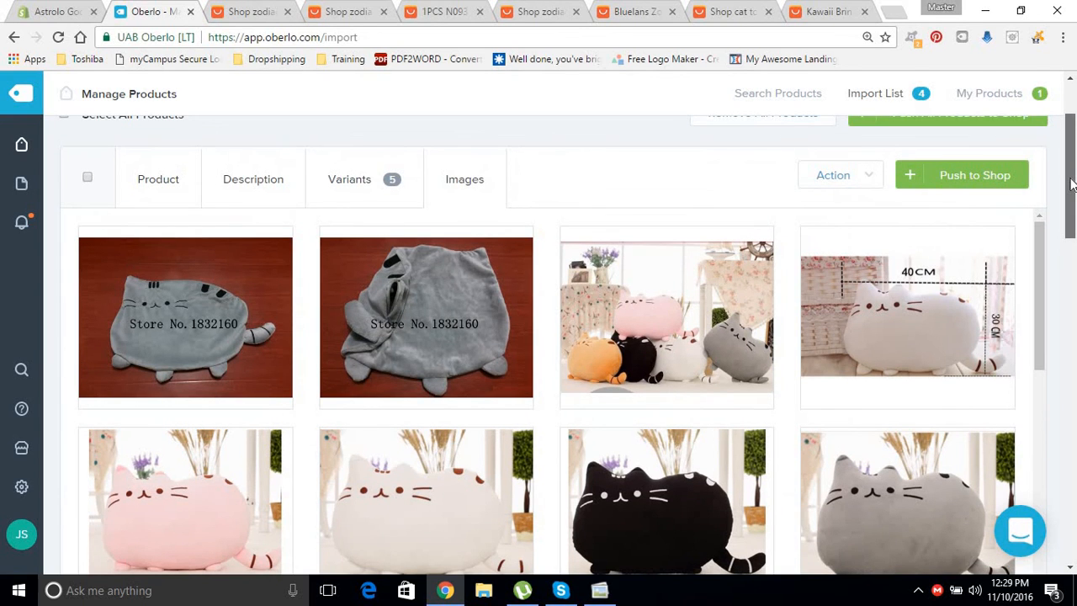
left_click_drag(1072, 185, 1053, 231)
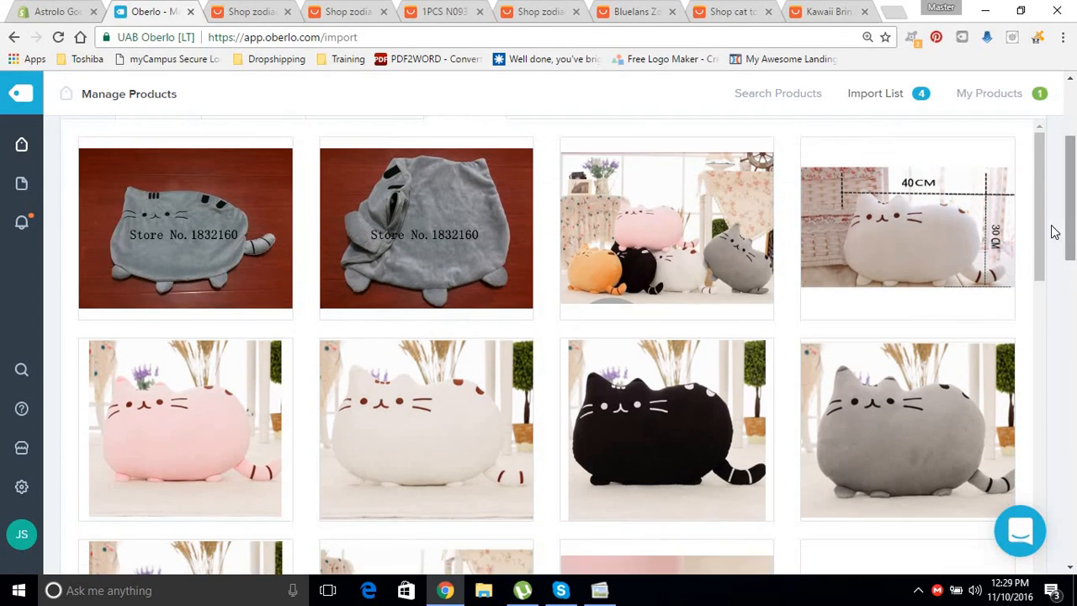
left_click_drag(1037, 193, 1025, 523)
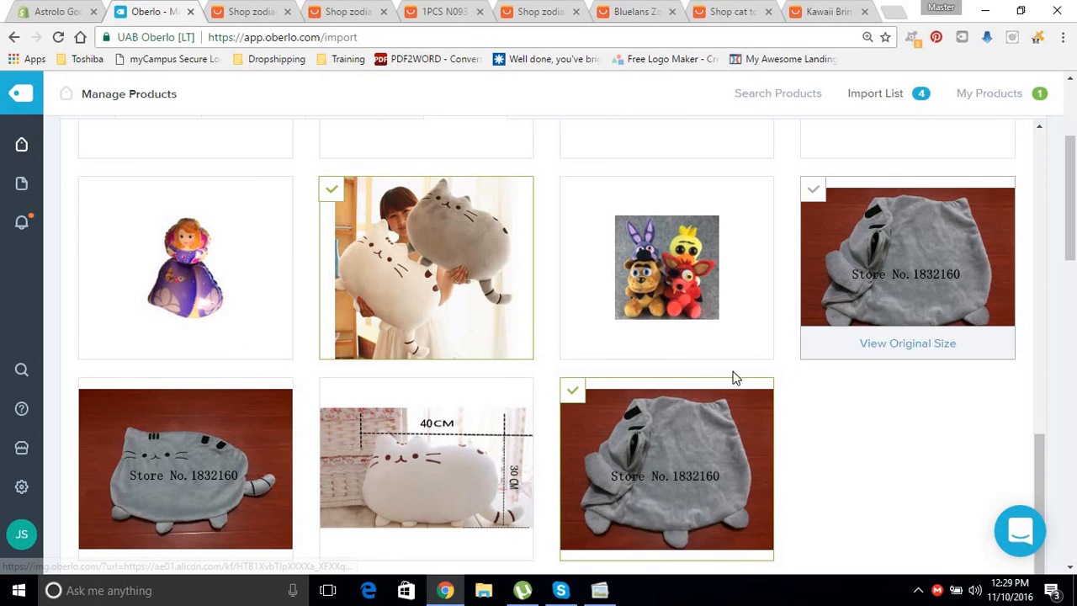
left_click_drag(1035, 457, 1028, 238)
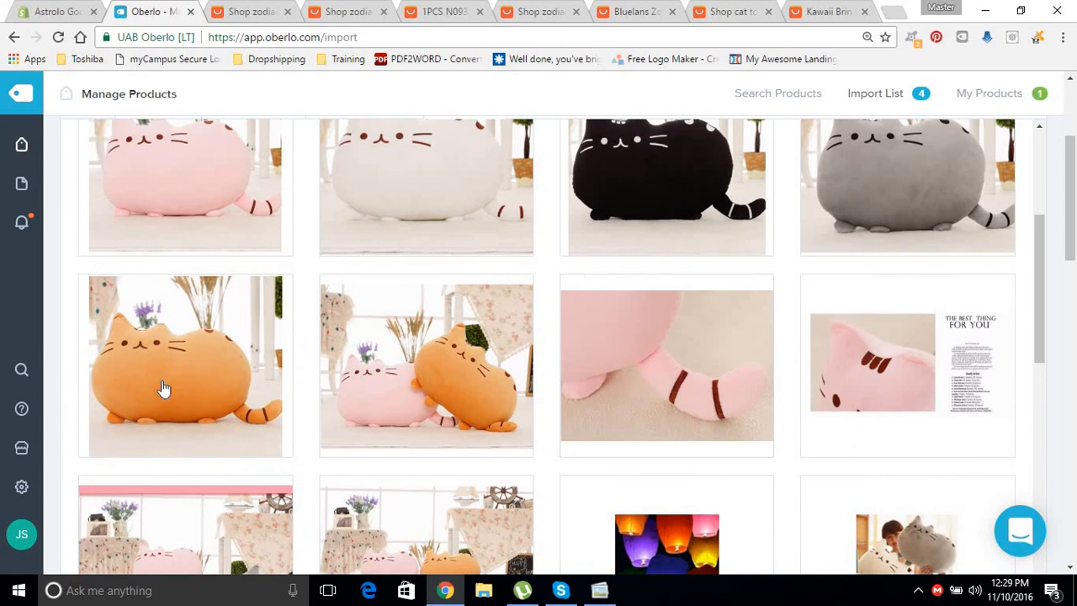
Select the orange, pink, white, grey, pink-and-orange pair and 40 CM size photos.
left_click(174, 342)
left_click(194, 190)
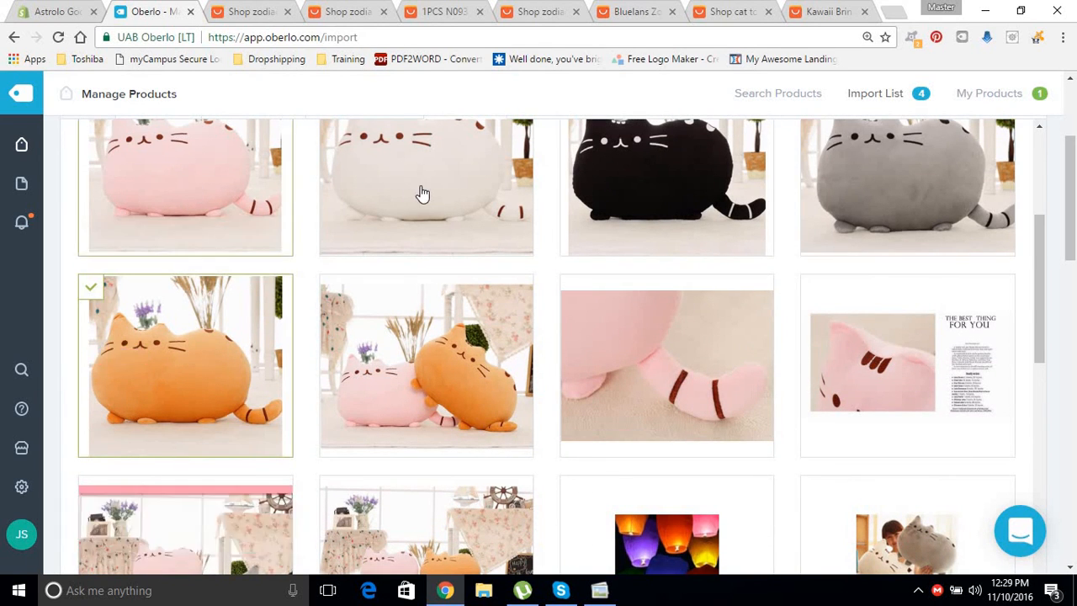
left_click(421, 193)
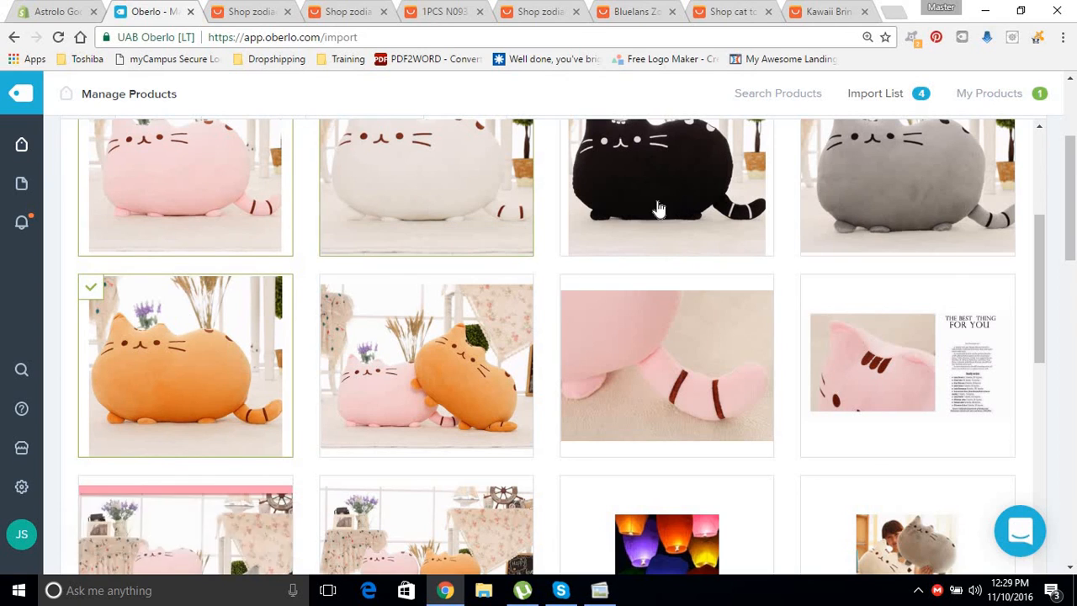
left_click(860, 170)
left_click(450, 364)
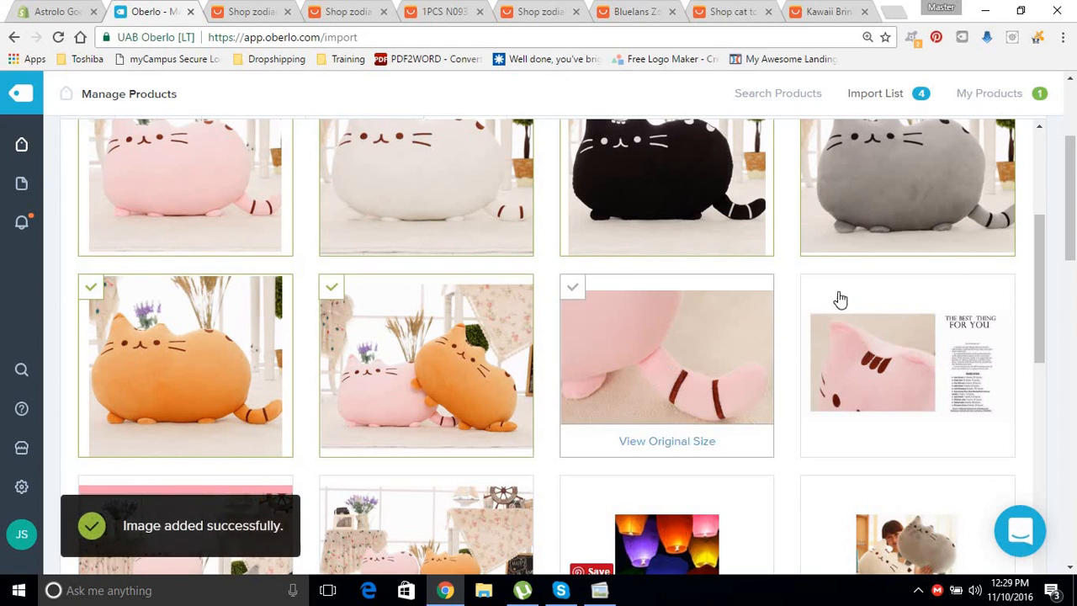
scroll(1044, 253, "up", 3)
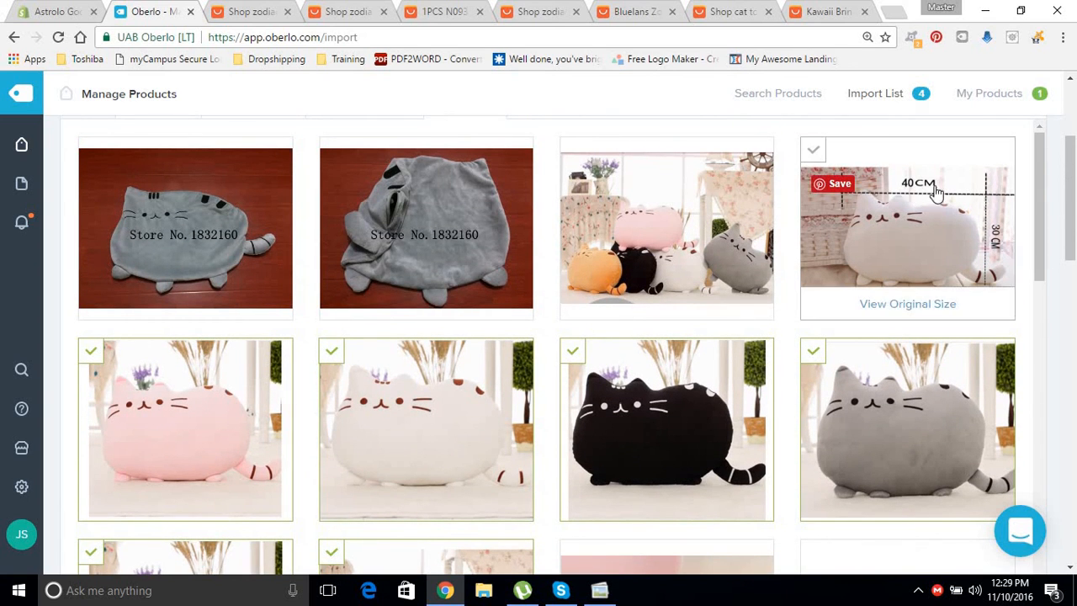
left_click(930, 187)
scroll(1075, 370, "down", 3)
left_click_drag(1075, 372, 1076, 213)
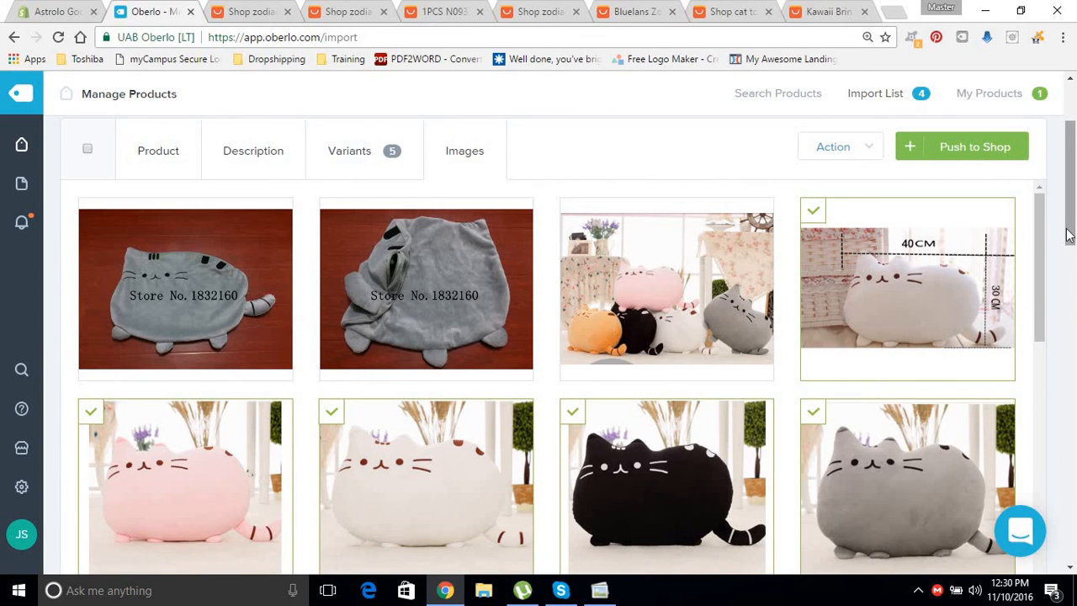
Push Cute fluffy cat pillow to the shop and check it appears in My Products.
left_click(976, 152)
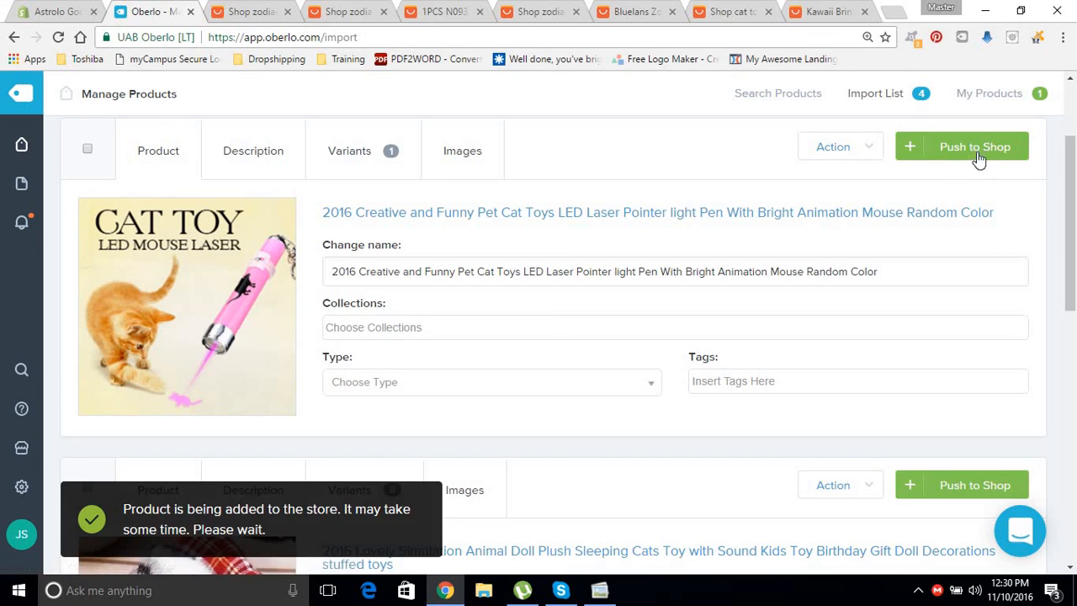
left_click_drag(1071, 202, 1055, 112)
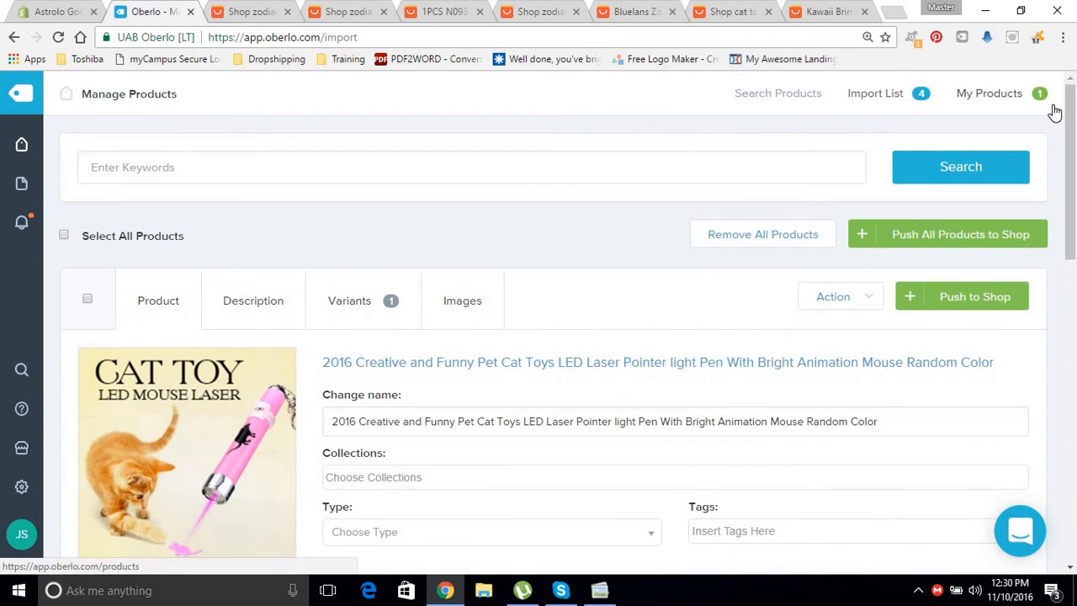
left_click(981, 97)
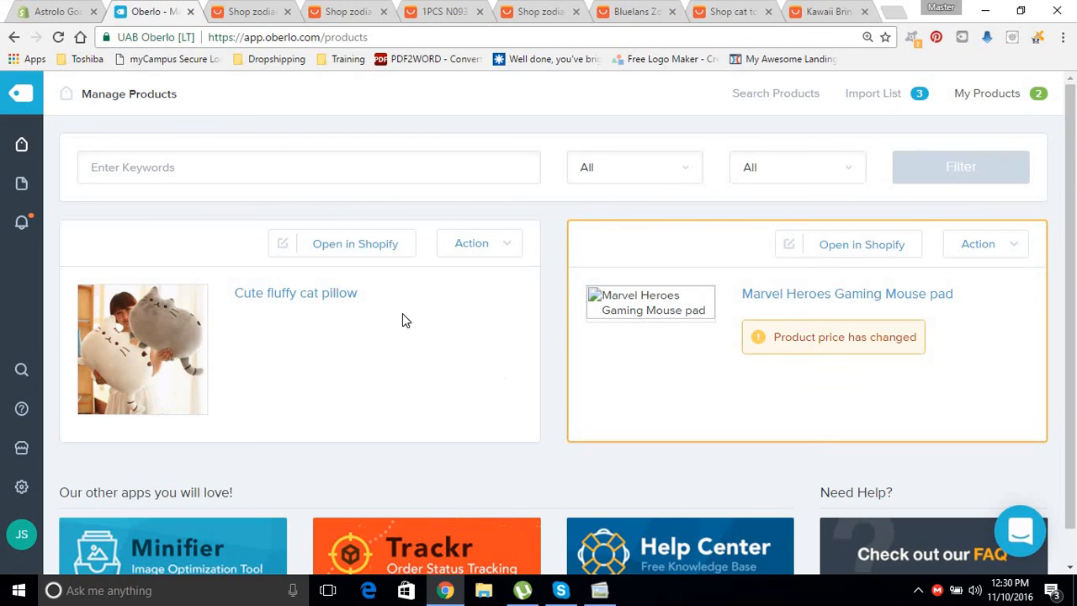
Review the cat pillow's Shopify admin page, then load its live storefront page.
left_click(343, 244)
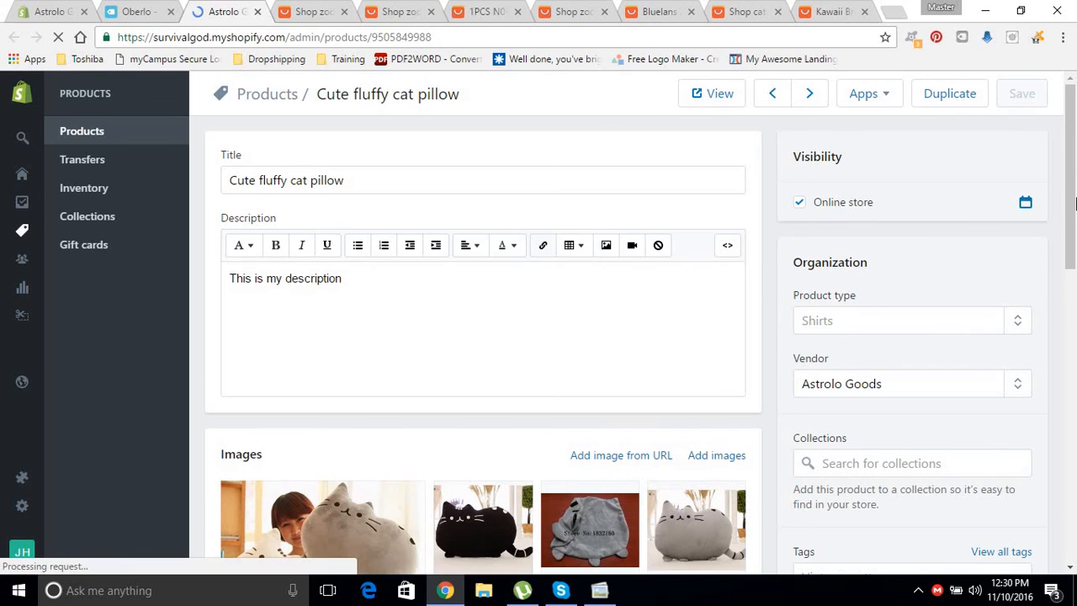
left_click_drag(1070, 294, 1073, 99)
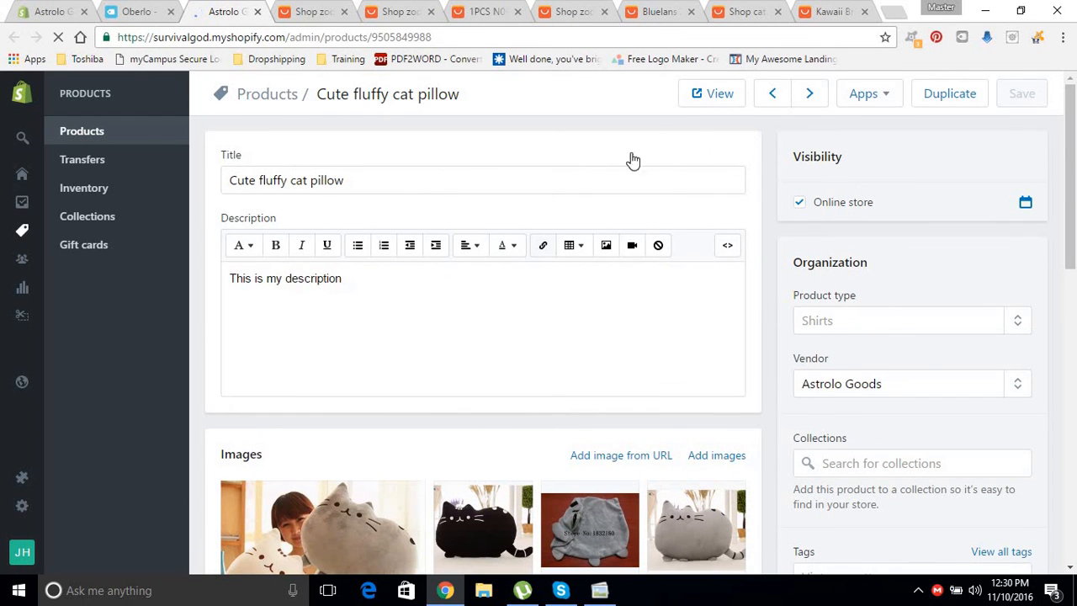
left_click(729, 98)
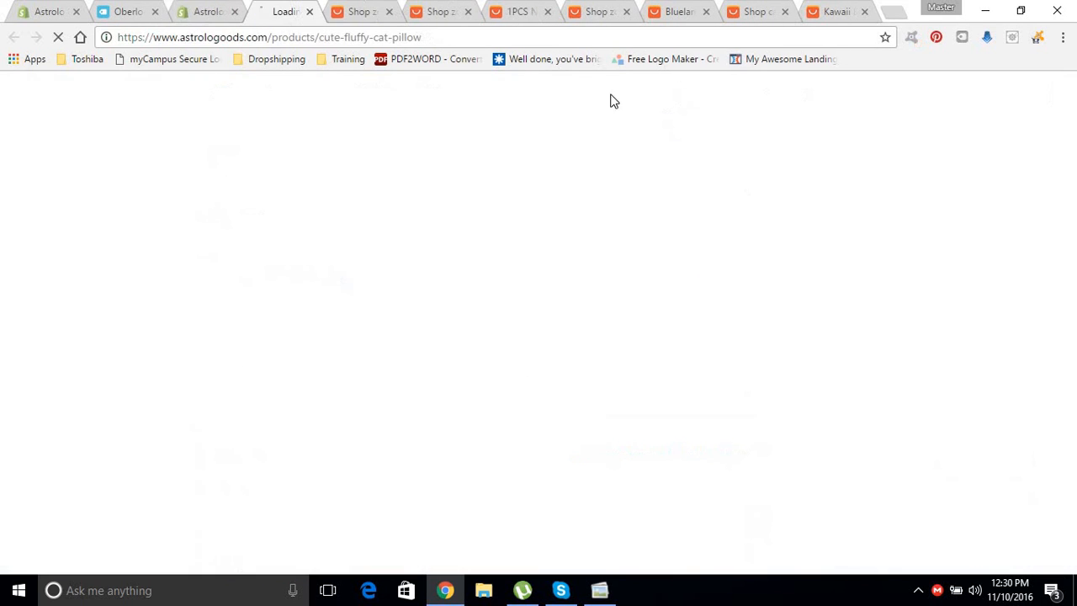
Return to Oberlo's product list and glance at the cat pillow's Action options without changing anything.
left_click(192, 12)
left_click(125, 12)
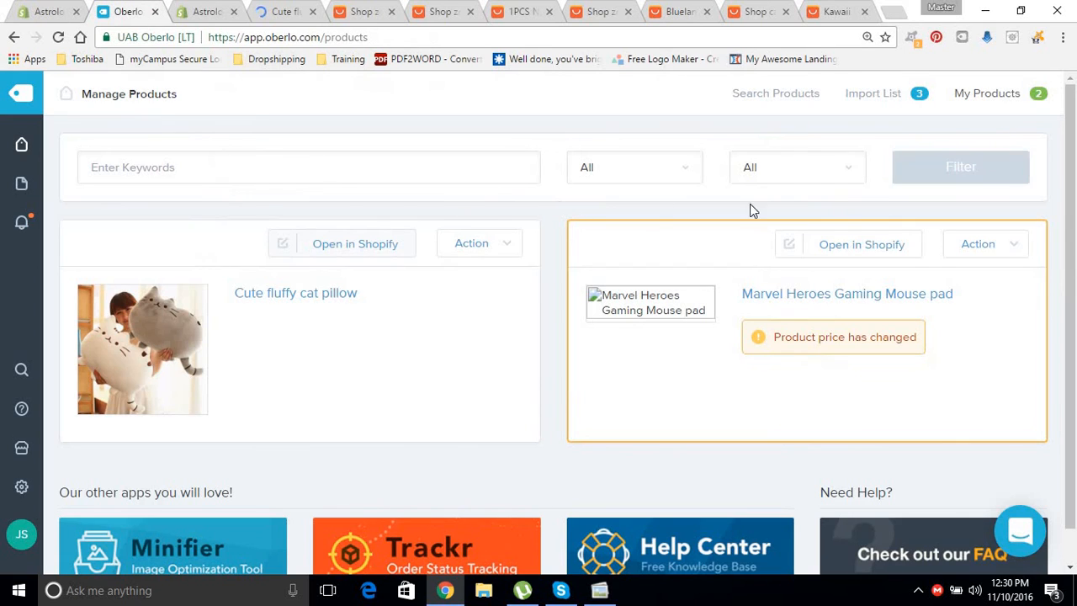
left_click_drag(1070, 278, 1062, 318)
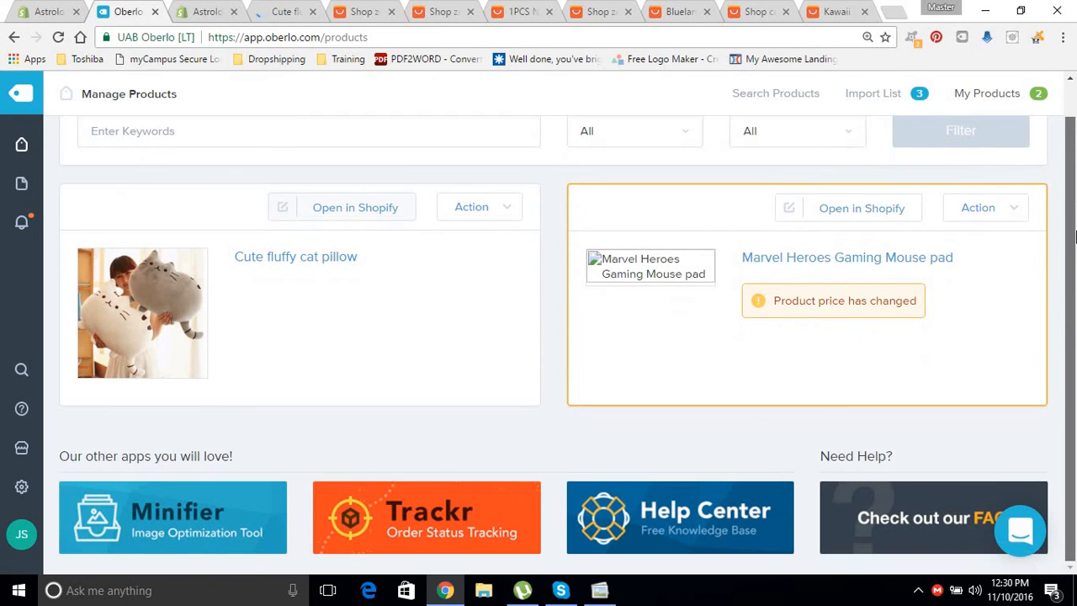
left_click(481, 214)
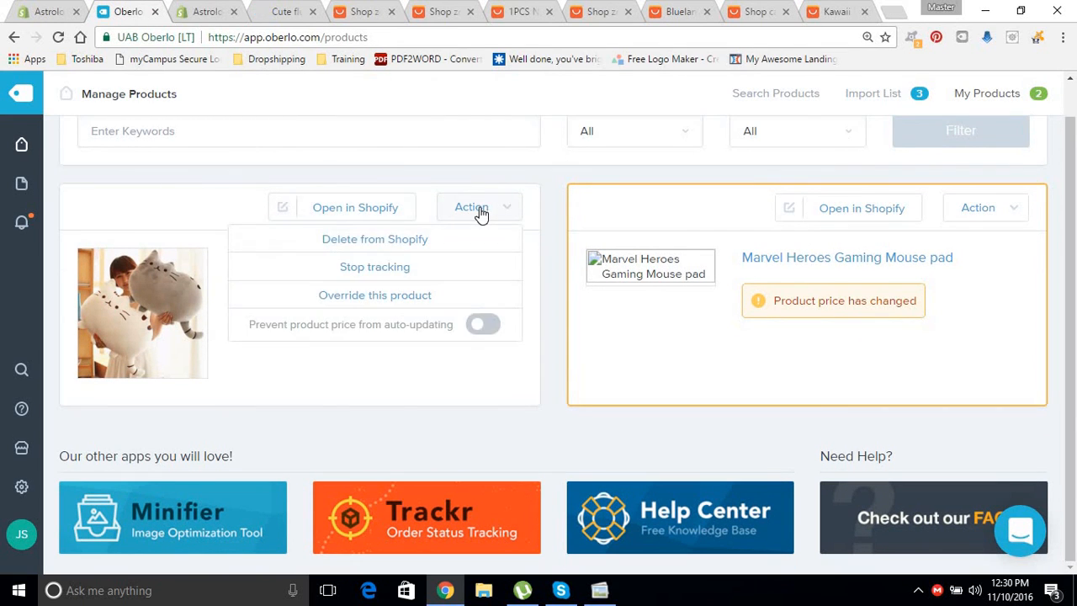
left_click(477, 212)
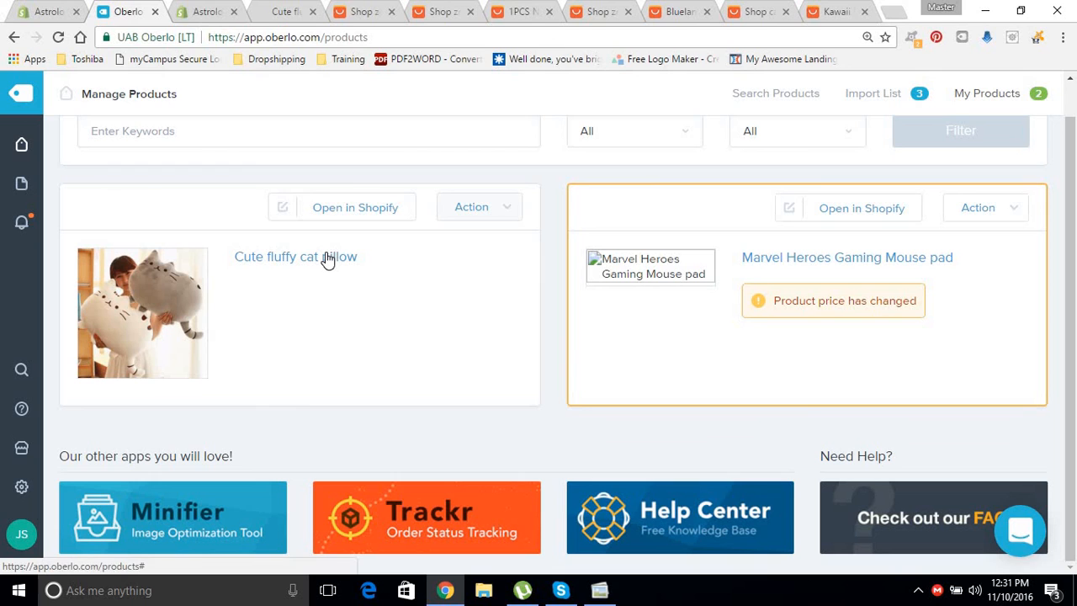
Check the pillow's AliExpress supplier listing, then switch to its live storefront page.
left_click(328, 260)
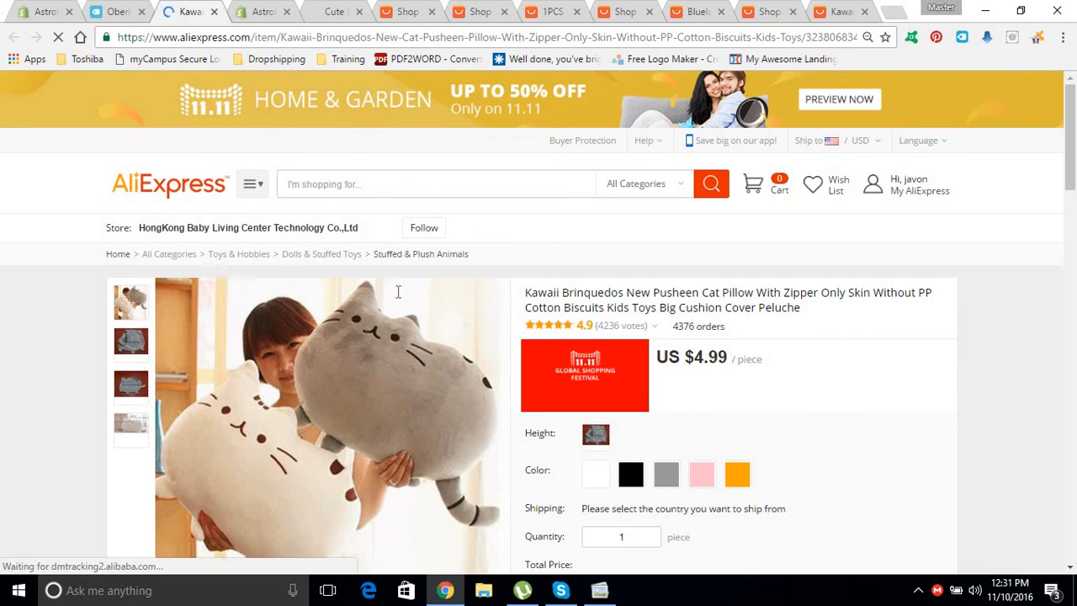
left_click(215, 13)
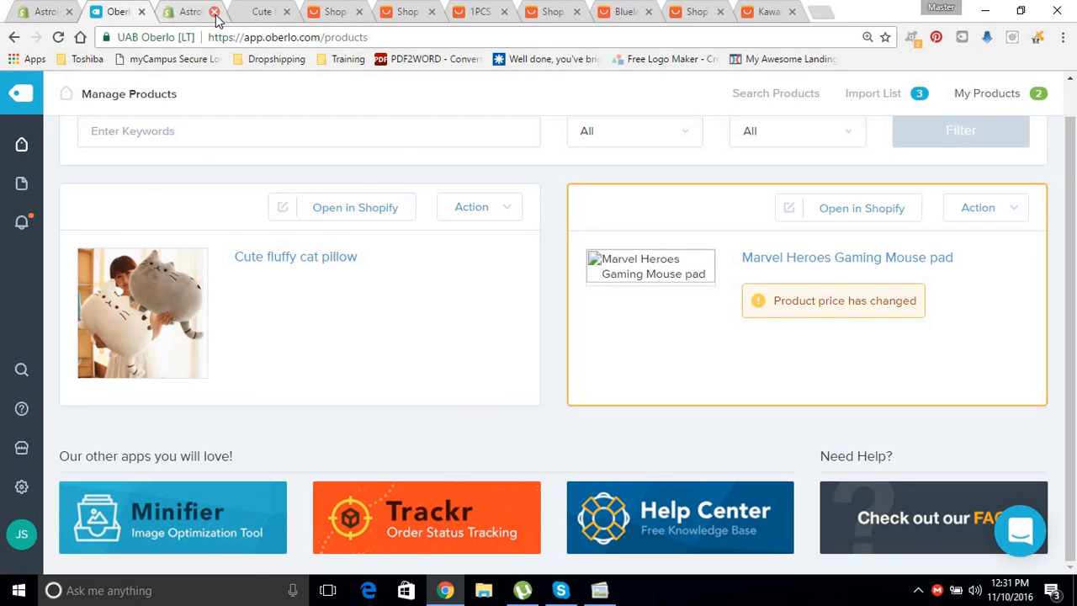
left_click(265, 12)
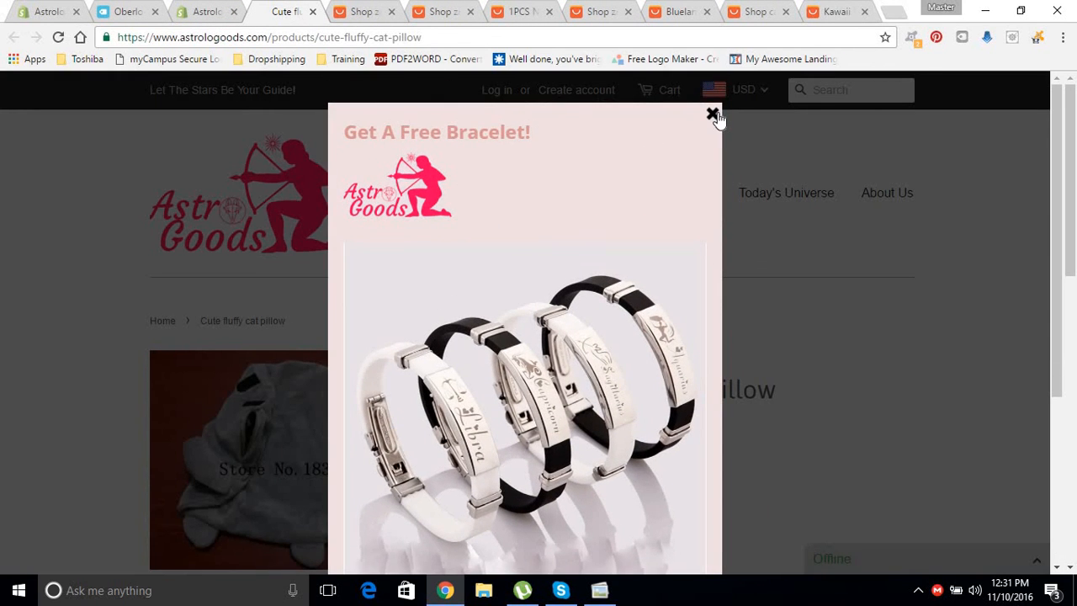
Dismiss the bracelet promotion and flip through the cat pillow's enlarged product photos.
left_click(713, 113)
left_click_drag(1071, 130, 1070, 221)
left_click(404, 242)
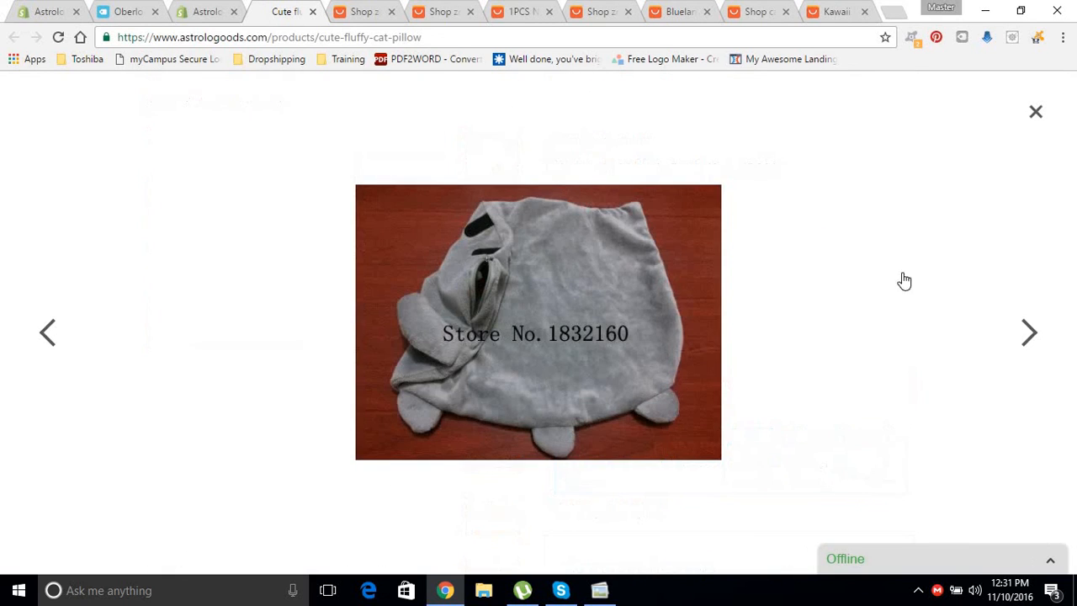
left_click(1034, 335)
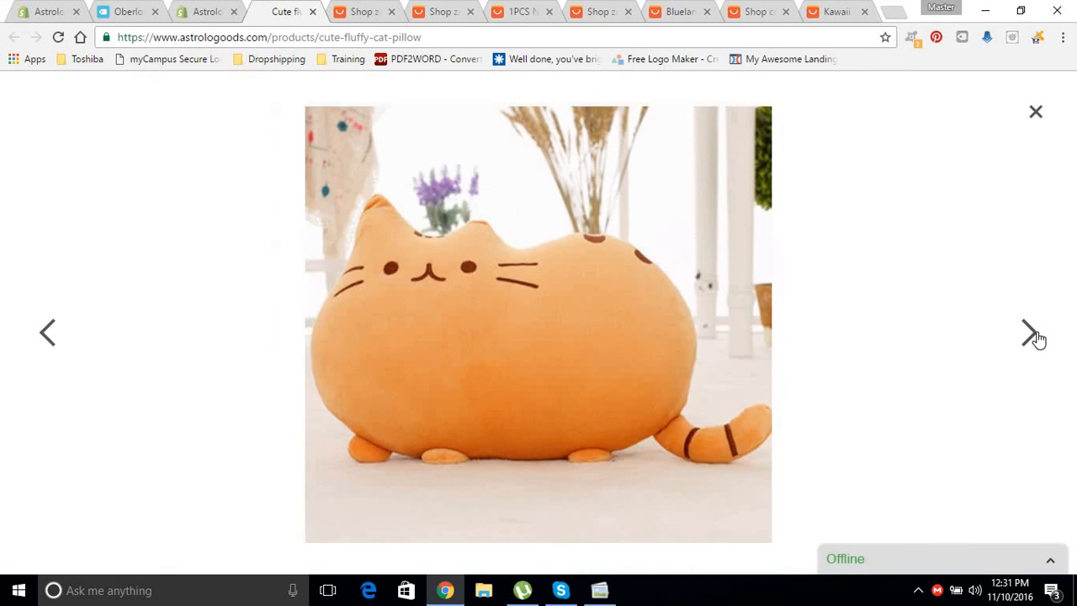
left_click(1034, 335)
left_click(1034, 335)
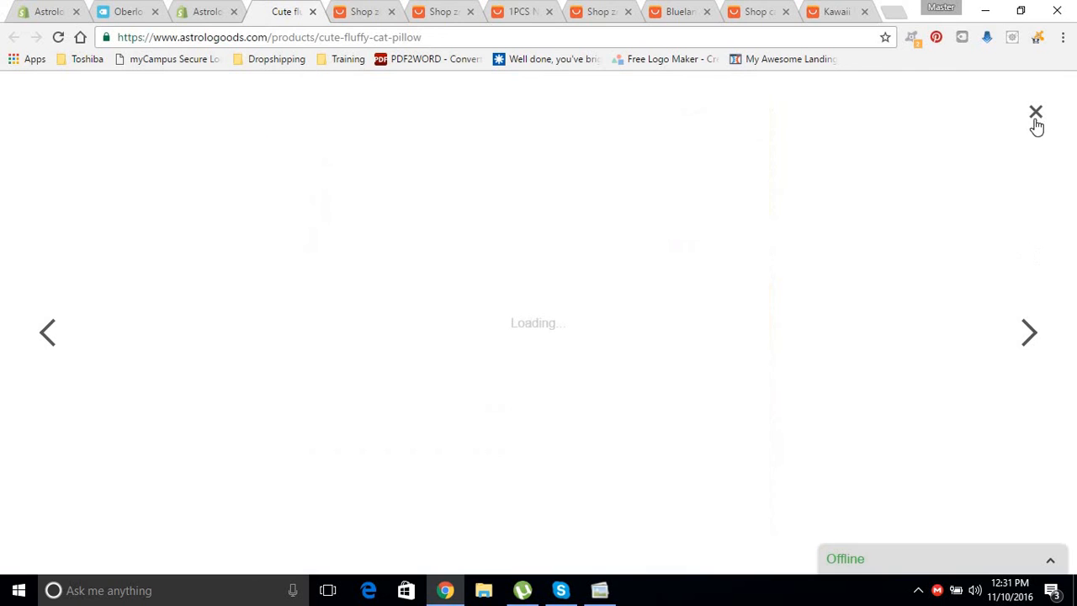
left_click(1036, 114)
Close the storefront page and go back to the pillow's Shopify admin page.
left_click_drag(1075, 315, 1040, 243)
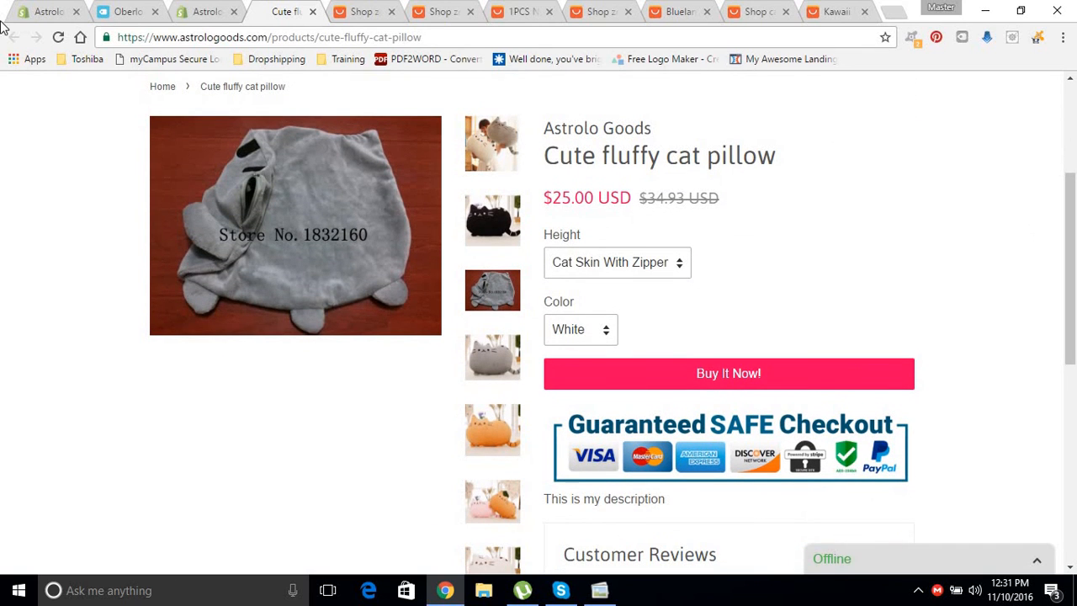
left_click(312, 12)
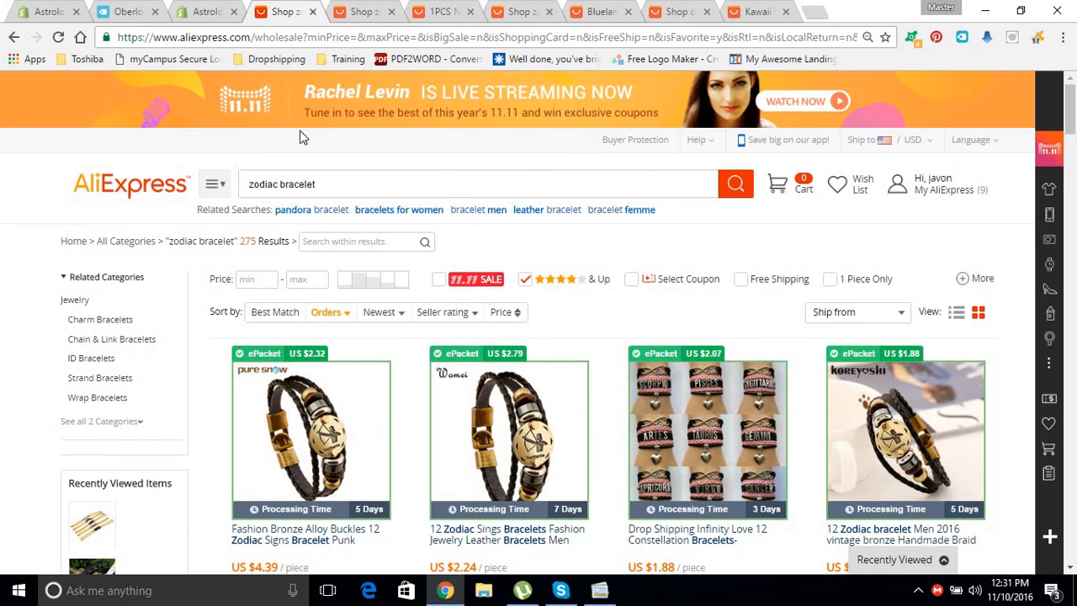
left_click(231, 13)
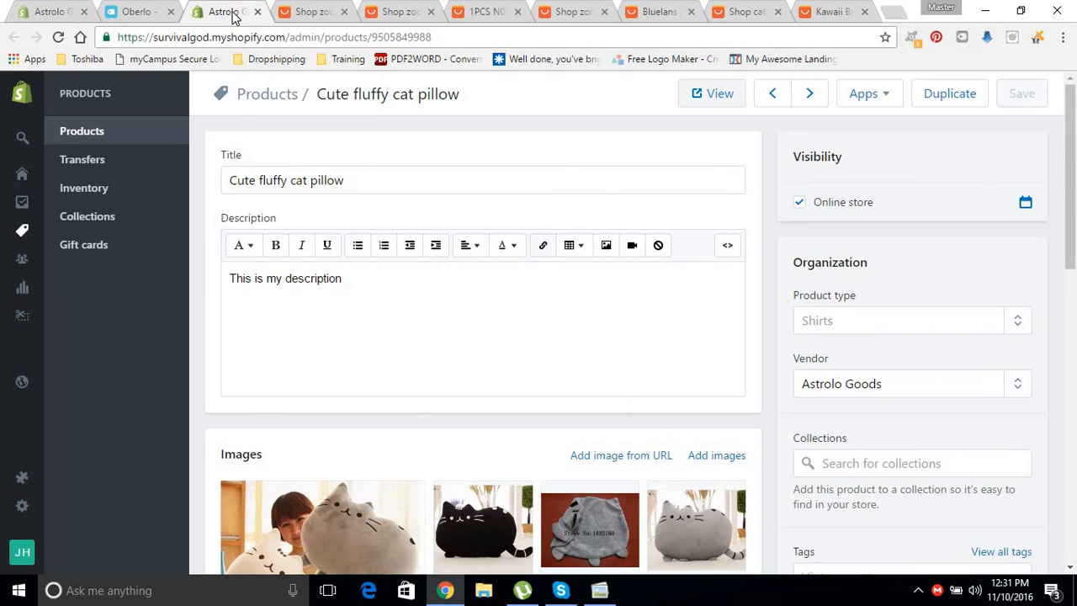